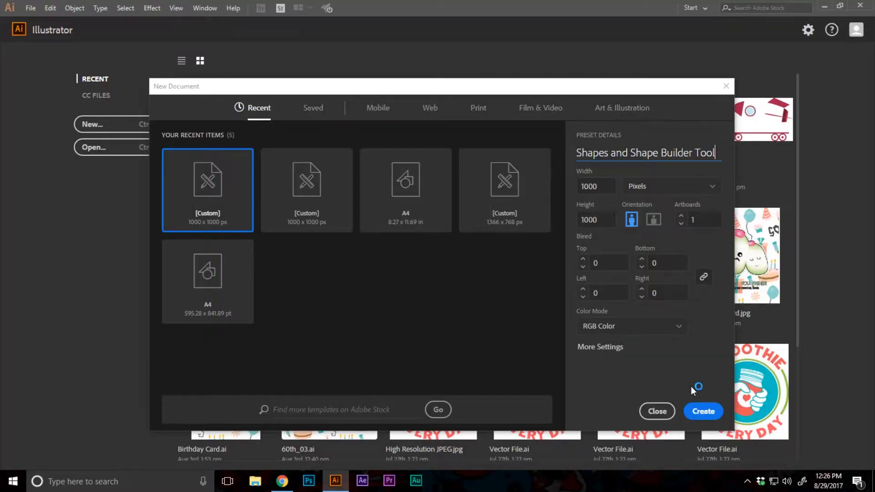
Create the 1000 x 1000 px RGB document named Shapes and Shape Builder Tool with one artboard
{"action": "left_click", "coordinate": [706, 413]}
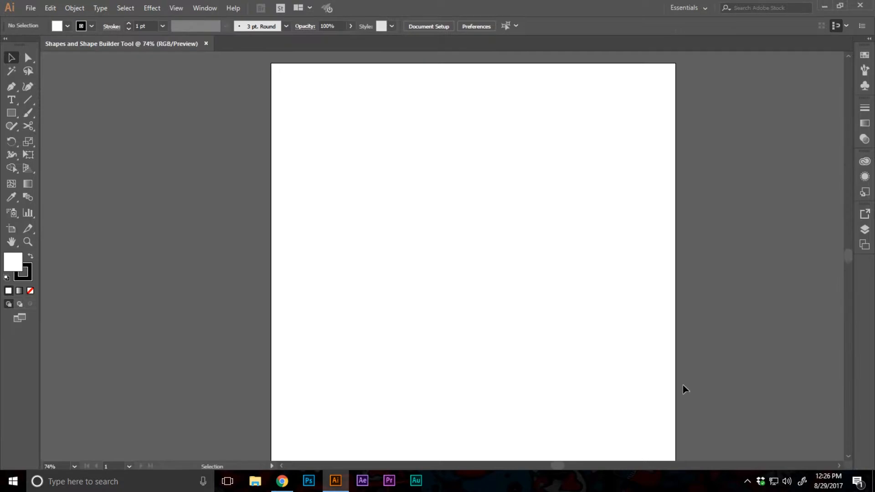
{"action": "key", "text": "z"}
{"action": "left_click", "coordinate": [424, 251]}
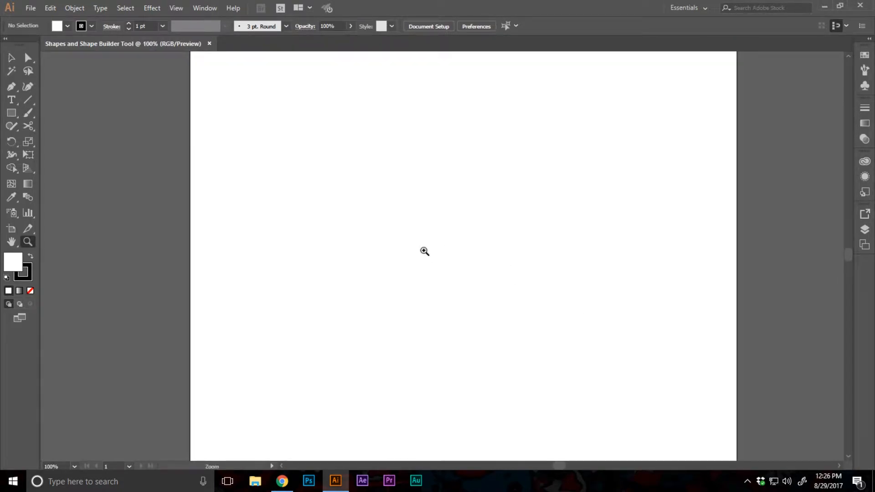
Draw a small square near the artboard's upper-left corner with the Rectangle tool and deselect it
{"action": "left_click", "coordinate": [8, 114]}
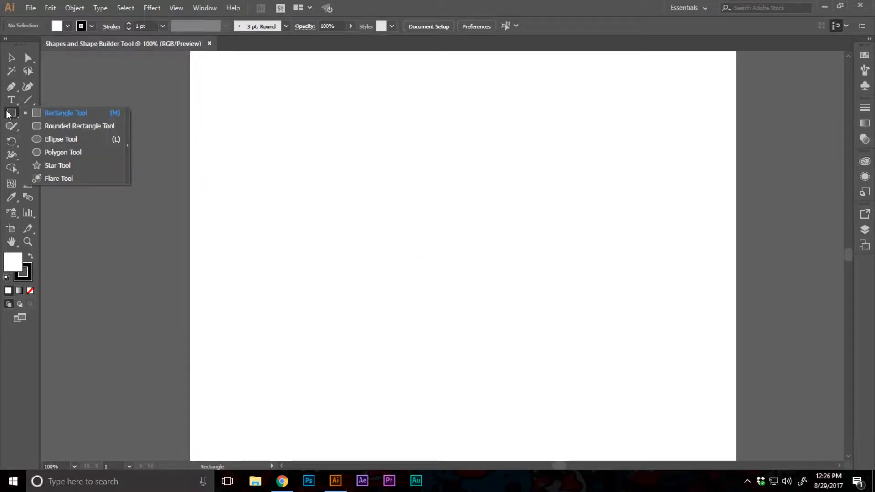
{"action": "left_click", "coordinate": [66, 114]}
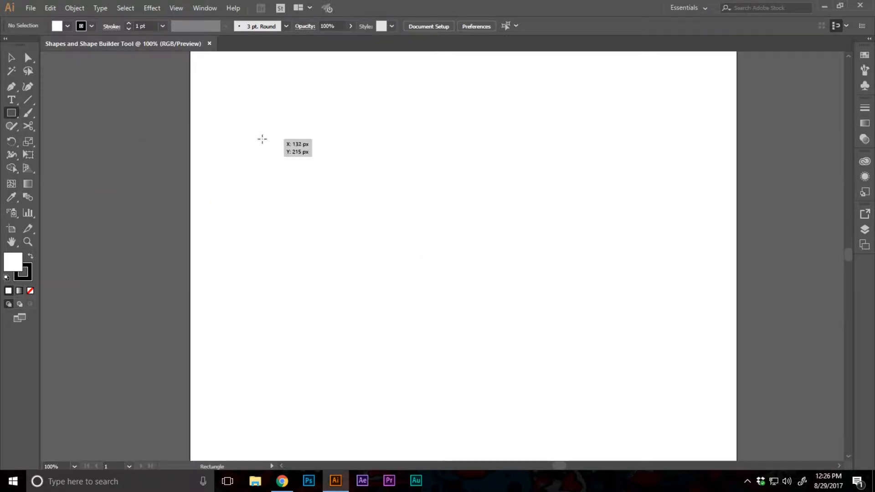
{"action": "left_click_drag", "start_coordinate": [261, 139], "coordinate": [324, 201]}
{"action": "key", "text": "v"}
{"action": "left_click", "coordinate": [299, 225]}
Draw a wider rectangle to the right of the square, aligned to its top edge and matching its height
{"action": "key", "text": "z"}
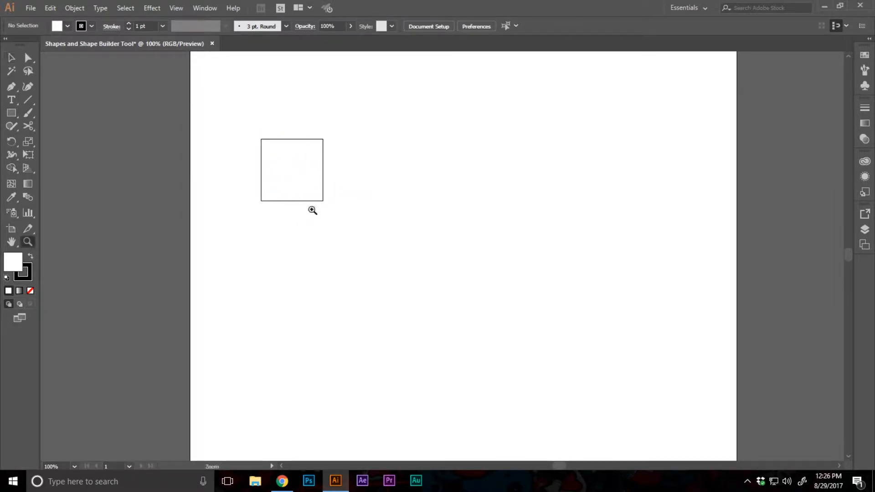
{"action": "left_click", "coordinate": [318, 189]}
{"action": "key", "text": "ctrl+1"}
{"action": "key", "text": "m"}
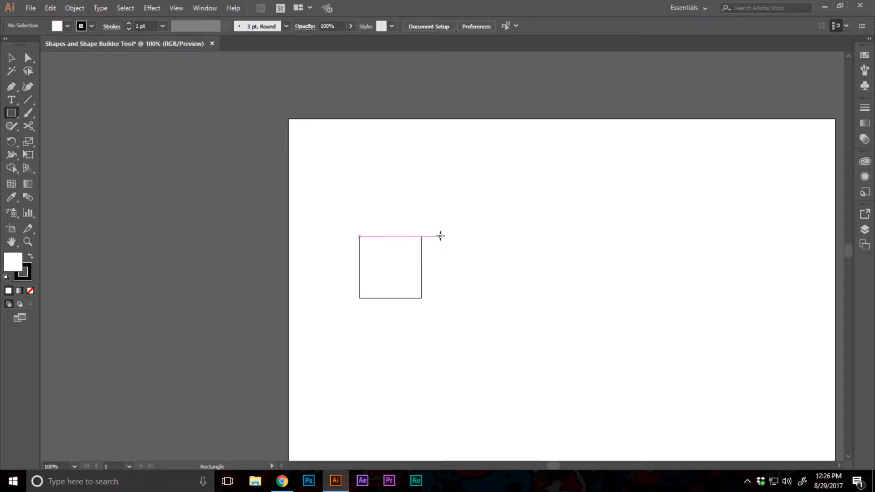
{"action": "left_click_drag", "start_coordinate": [440, 236], "coordinate": [529, 298]}
Draw a larger square and a slightly taller rectangle from their centres, side by side below the first two shapes
{"action": "scroll", "coordinate": [425, 250], "scroll_direction": "down", "scroll_amount": 2}
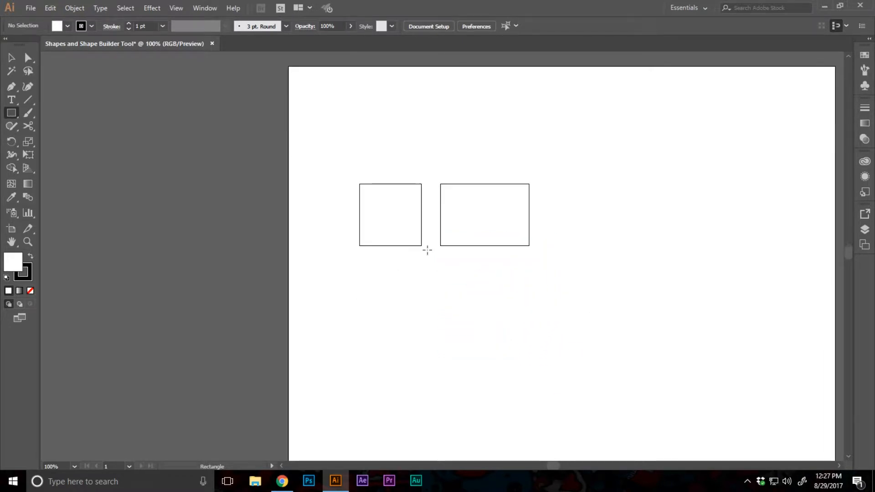
{"action": "mouse_move", "coordinate": [397, 304]}
{"action": "left_mouse_down"}
{"action": "mouse_move", "coordinate": [451, 353]}
{"action": "mouse_move", "coordinate": [451, 330]}
{"action": "mouse_move", "coordinate": [429, 345]}
{"action": "mouse_move", "coordinate": [446, 351]}
{"action": "mouse_move", "coordinate": [455, 342]}
{"action": "mouse_move", "coordinate": [441, 339]}
{"action": "mouse_move", "coordinate": [445, 352]}
{"action": "left_mouse_up"}
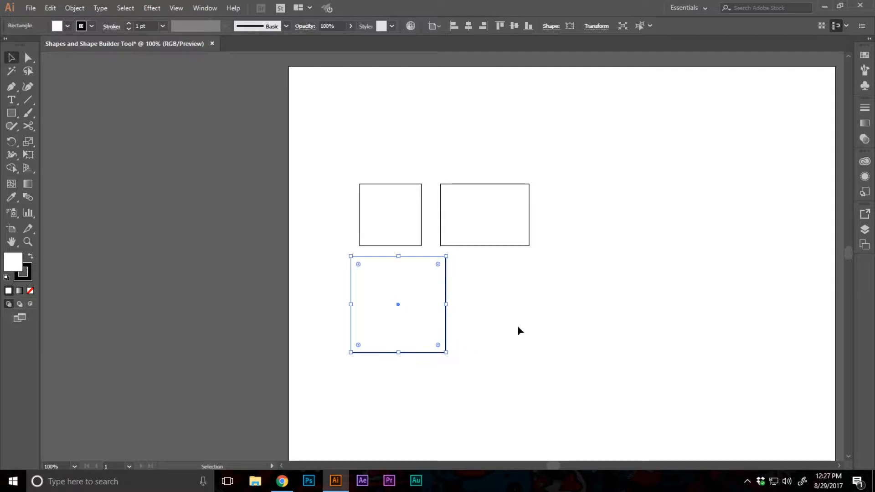
{"action": "left_click", "coordinate": [524, 328], "text": "ctrl"}
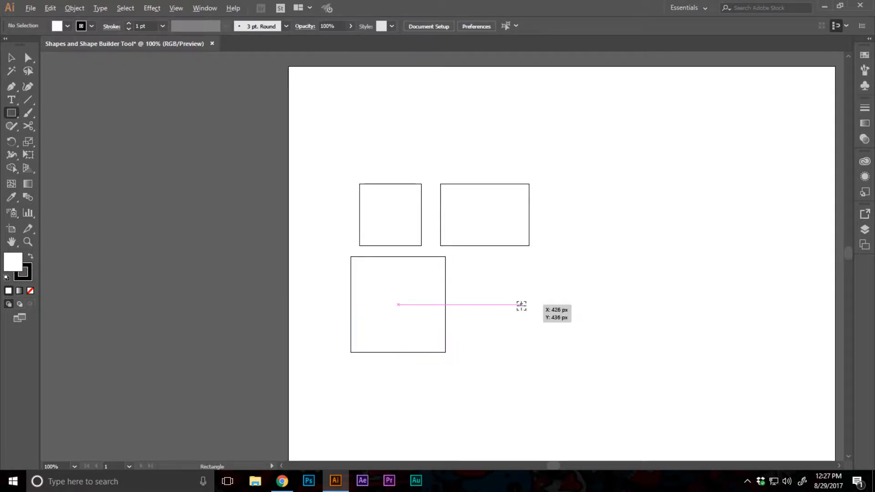
{"action": "left_click_drag", "start_coordinate": [521, 305], "coordinate": [573, 356]}
{"action": "left_click", "coordinate": [629, 319], "text": "ctrl"}
Draw a square with rounded corners below the existing shapes using the Rounded Rectangle tool and deselect it
{"action": "scroll", "coordinate": [592, 319], "scroll_direction": "down", "scroll_amount": 3}
{"action": "left_click", "coordinate": [12, 114]}
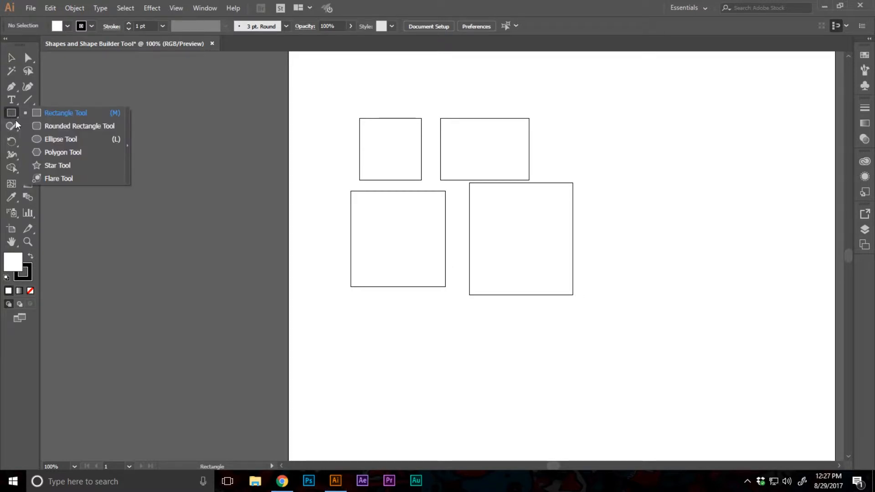
{"action": "left_click", "coordinate": [47, 127]}
{"action": "scroll", "coordinate": [411, 268], "scroll_direction": "down", "scroll_amount": 3}
{"action": "left_click_drag", "start_coordinate": [372, 269], "coordinate": [462, 330]}
{"action": "key", "text": "v"}
{"action": "left_click", "coordinate": [599, 305]}
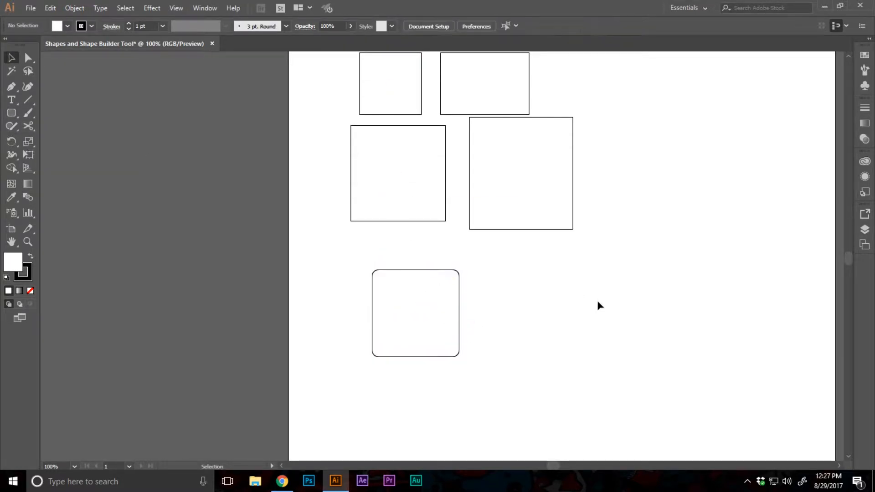
Draw a wide rounded rectangle to the right of the rounded square and deselect it
{"action": "key", "text": "m"}
{"action": "left_click", "coordinate": [11, 111]}
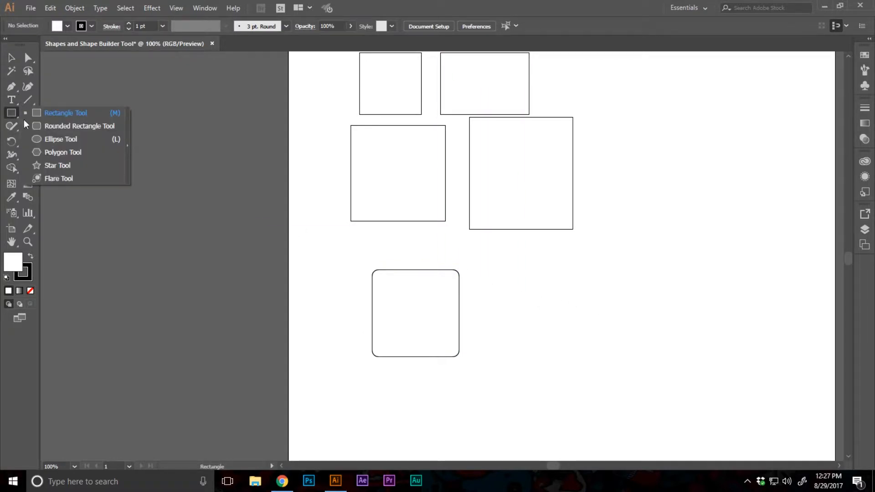
{"action": "left_click", "coordinate": [46, 126]}
{"action": "left_click_drag", "start_coordinate": [496, 275], "coordinate": [629, 368]}
{"action": "key", "text": "v"}
{"action": "left_click", "coordinate": [669, 315]}
Draw a rounded rectangle from its centre overlapping the rounded square's lower edge, and another below the wide rounded rectangle
{"action": "scroll", "coordinate": [669, 314], "scroll_direction": "down", "scroll_amount": 2}
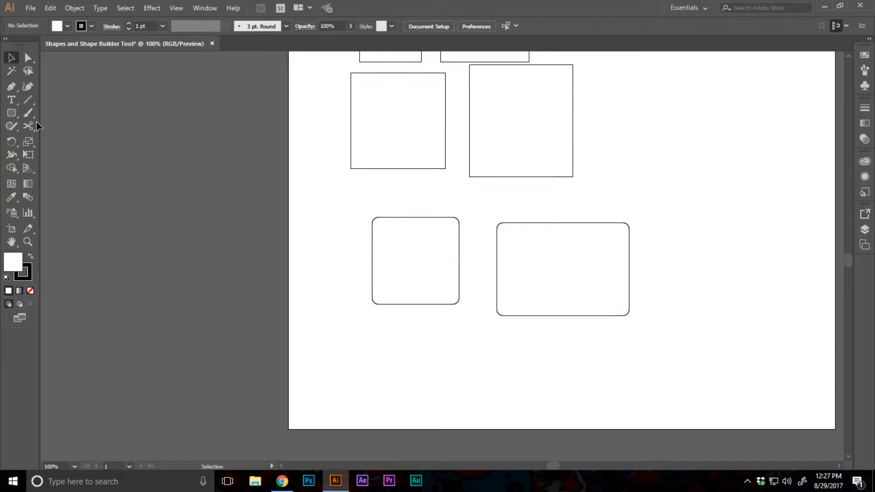
{"action": "left_click", "coordinate": [11, 112]}
{"action": "mouse_move", "coordinate": [390, 337]}
{"action": "left_mouse_down"}
{"action": "mouse_move", "coordinate": [433, 378]}
{"action": "mouse_move", "coordinate": [429, 361]}
{"action": "mouse_move", "coordinate": [416, 376]}
{"action": "mouse_move", "coordinate": [440, 381]}
{"action": "left_mouse_up"}
{"action": "key", "text": "ctrl+shift+a"}
{"action": "scroll", "coordinate": [501, 342], "scroll_direction": "down", "scroll_amount": 1}
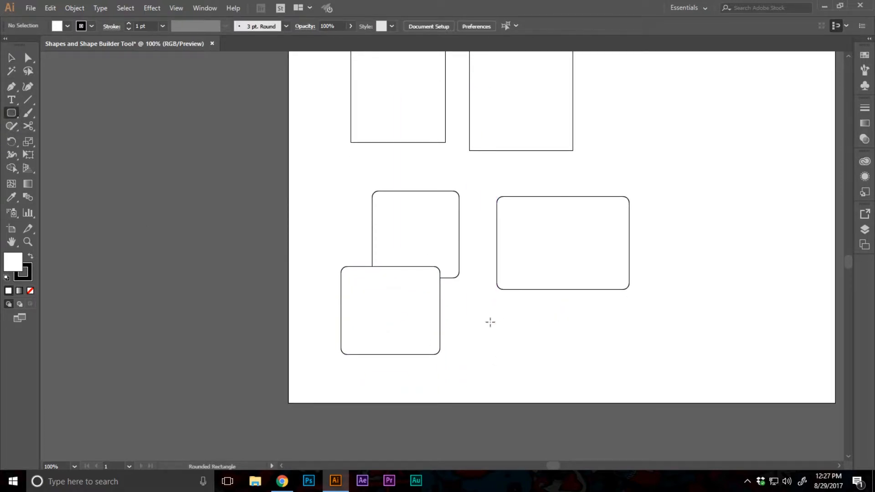
{"action": "left_click_drag", "start_coordinate": [490, 322], "coordinate": [551, 379]}
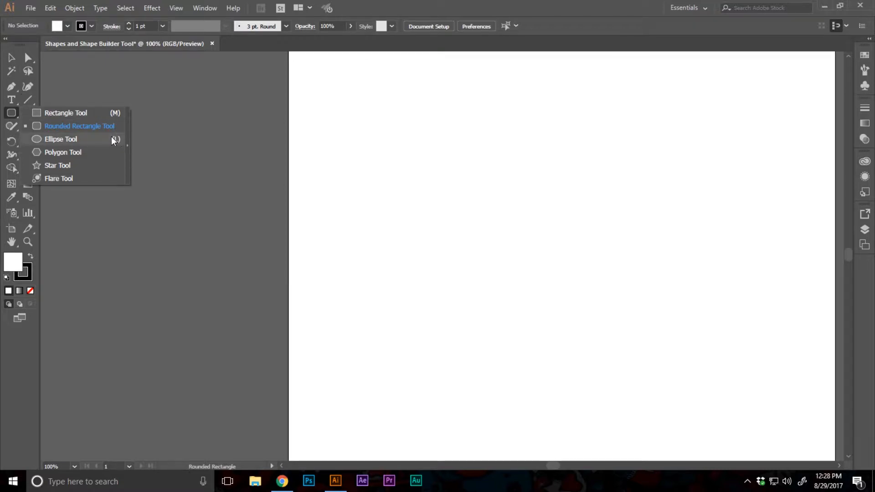
Draw a flare in the artboard's upper-left area with the Flare tool and delete it
{"action": "left_click", "coordinate": [58, 178]}
{"action": "left_click_drag", "start_coordinate": [425, 239], "coordinate": [481, 306]}
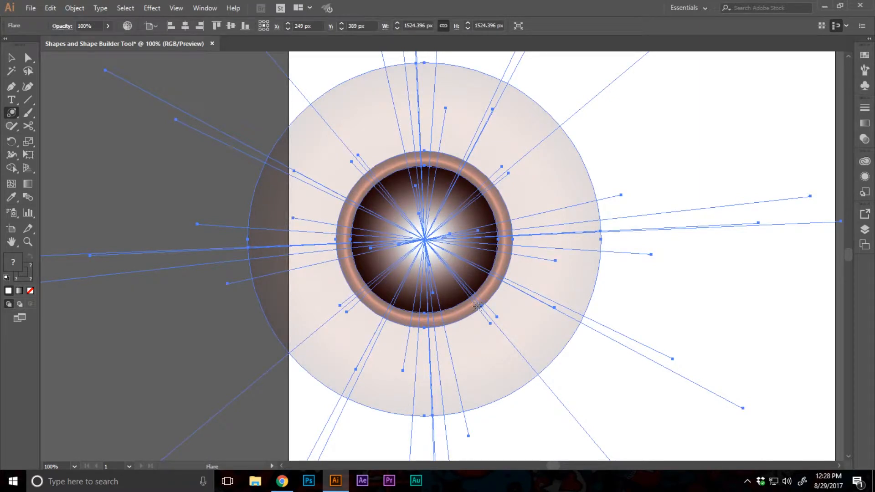
{"action": "key", "text": "Delete"}
{"action": "key", "text": "v"}
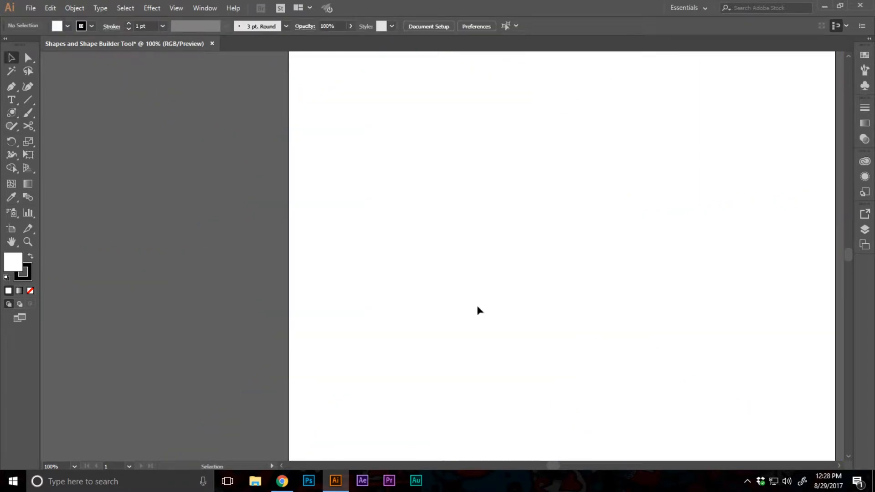
Draw an upright triangle in the artboard's upper-left area with the Polygon tool and delete it
{"action": "left_click", "coordinate": [10, 116]}
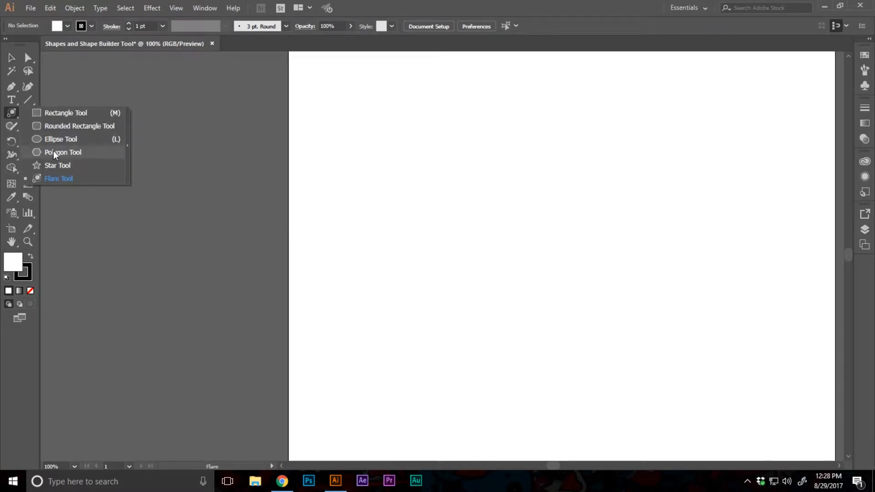
{"action": "left_click", "coordinate": [53, 153]}
{"action": "left_click_drag", "start_coordinate": [422, 194], "coordinate": [479, 257]}
{"action": "key", "text": "v"}
{"action": "left_click", "coordinate": [497, 293]}
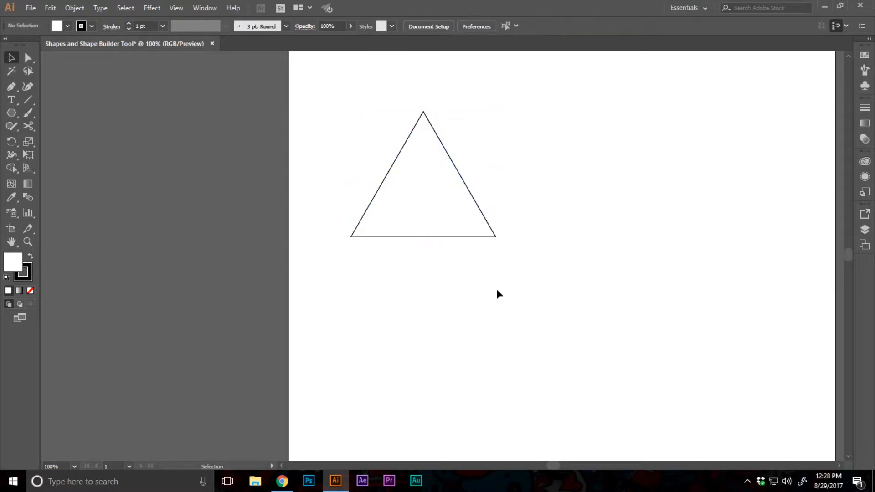
{"action": "scroll", "coordinate": [498, 294], "scroll_direction": "up", "scroll_amount": 3}
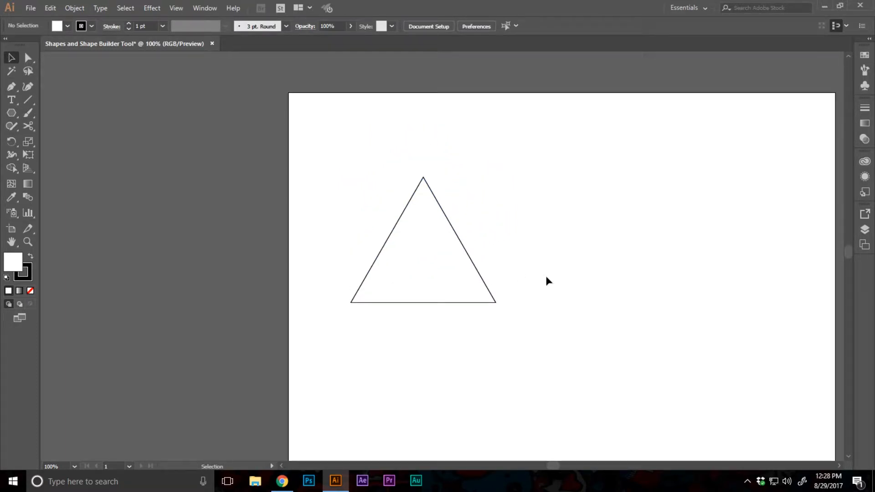
{"action": "left_click_drag", "start_coordinate": [548, 281], "coordinate": [454, 365]}
{"action": "key", "text": "Delete"}
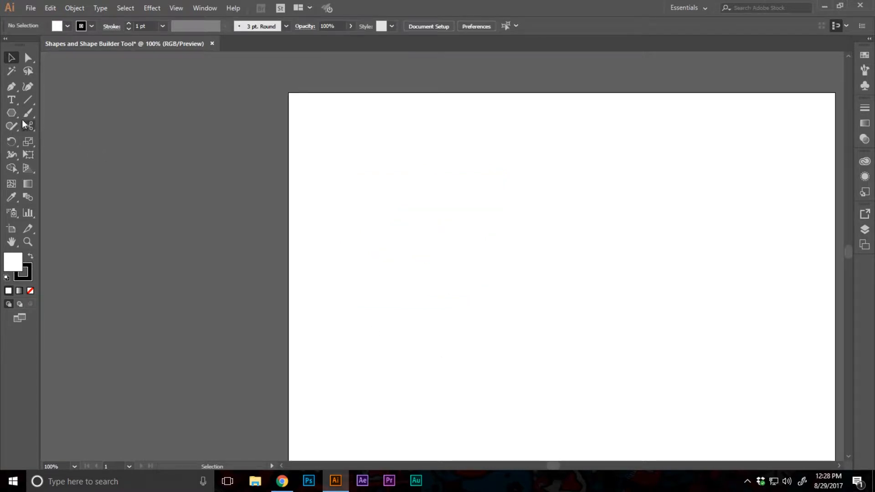
Create a 16-sided polygon with a 154 px radius from exact values and delete it
{"action": "left_click", "coordinate": [10, 113]}
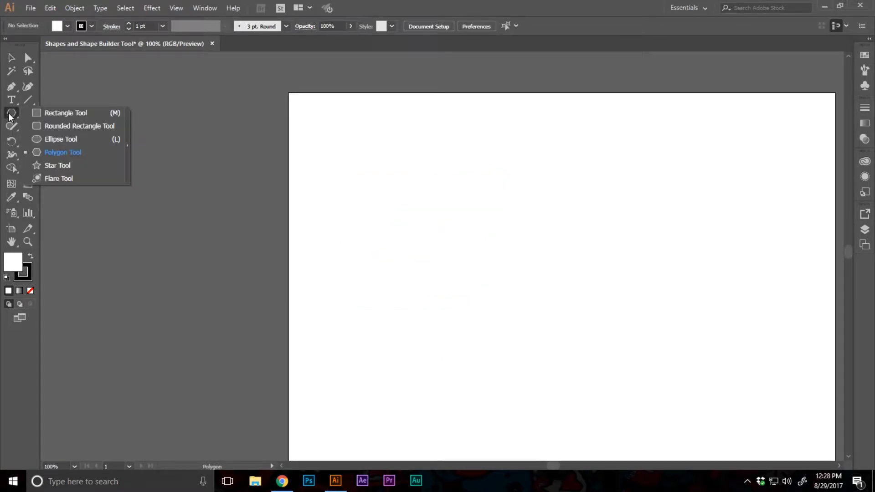
{"action": "left_click", "coordinate": [57, 153]}
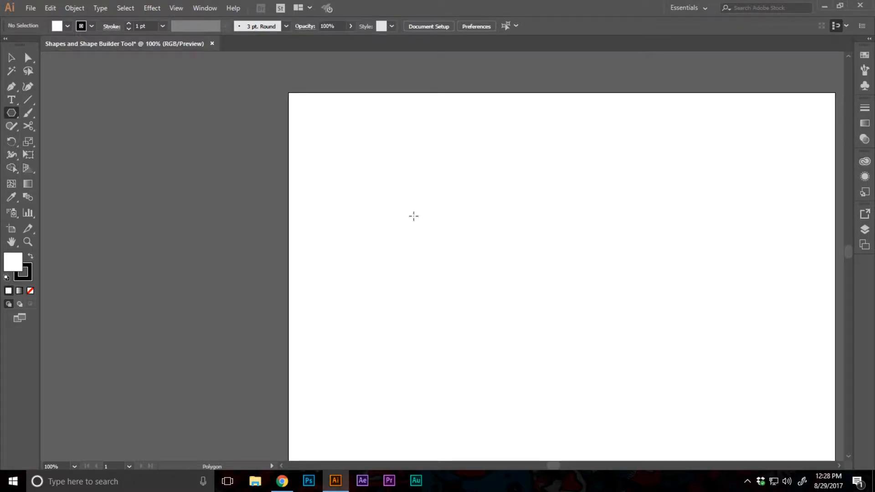
{"action": "left_click", "coordinate": [413, 216]}
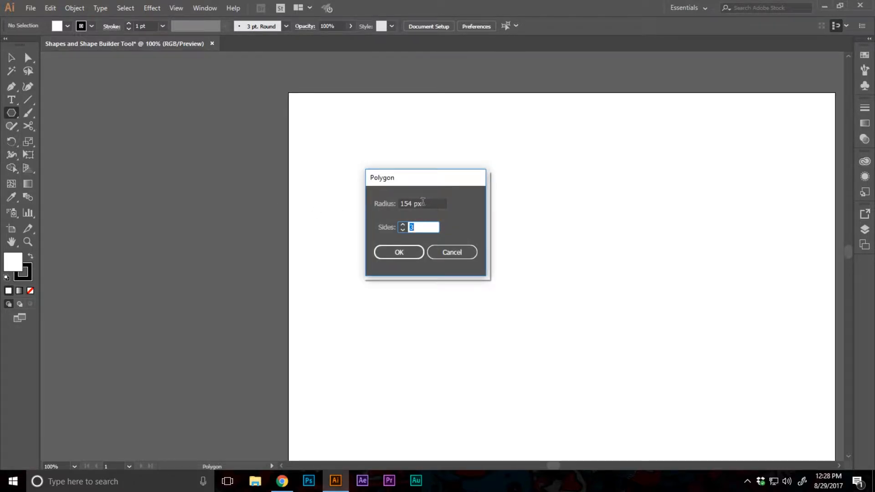
{"action": "left_click", "coordinate": [402, 225]}
{"action": "left_click", "coordinate": [403, 225]}
{"action": "left_click", "coordinate": [403, 225]}
{"action": "left_click", "coordinate": [402, 225]}
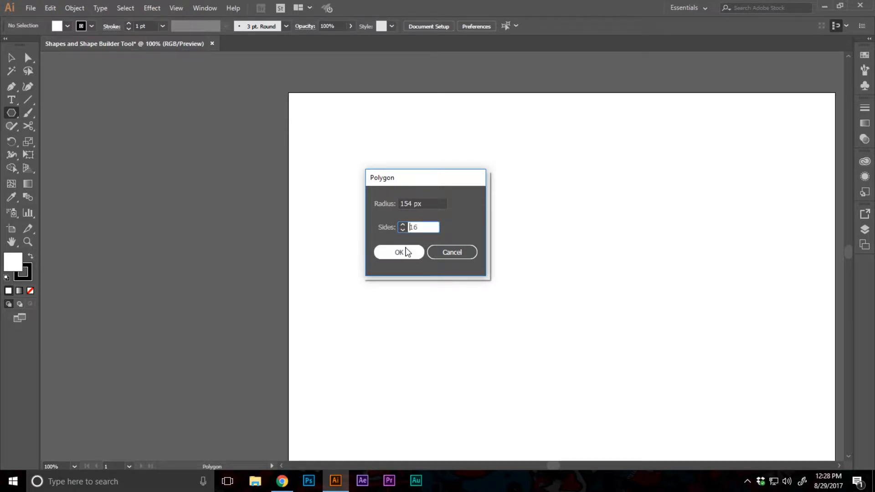
{"action": "left_click", "coordinate": [403, 252]}
{"action": "key", "text": "f"}
{"action": "key", "text": "f"}
{"action": "key", "text": "f"}
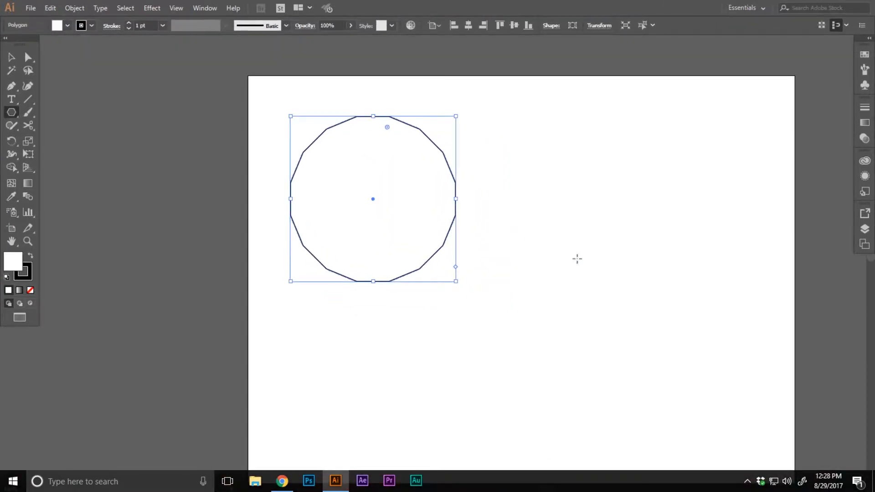
{"action": "key", "text": "Delete"}
Create a six-sided polygon with a 154 px radius from exact values and delete it
{"action": "left_click", "coordinate": [435, 204]}
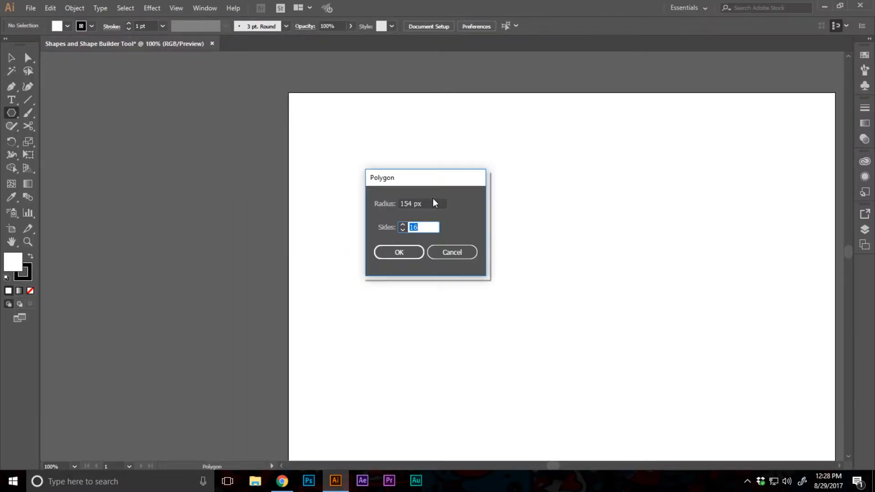
{"action": "type", "text": "6"}
{"action": "key", "text": "Return"}
{"action": "key", "text": "v"}
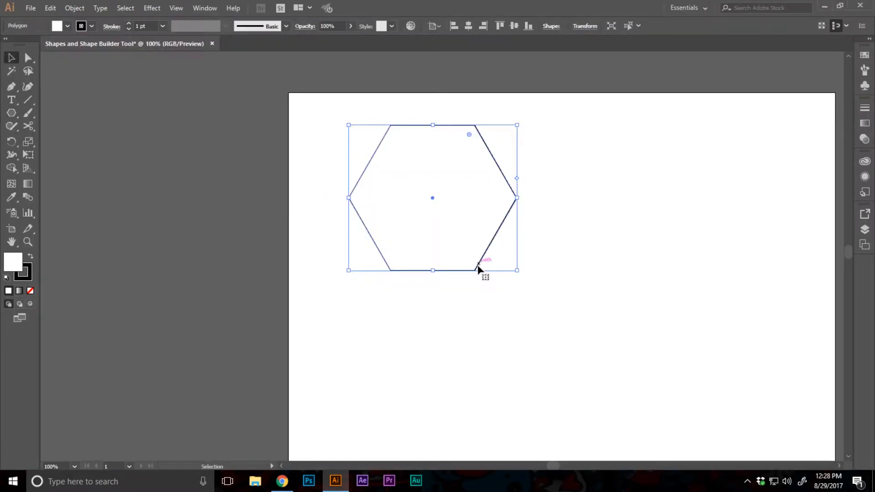
{"action": "left_click", "coordinate": [518, 293]}
{"action": "left_click", "coordinate": [401, 183]}
{"action": "key", "text": "Delete"}
Create a three-sided polygon through the polygon settings and delete the triangle
{"action": "left_click", "coordinate": [10, 115]}
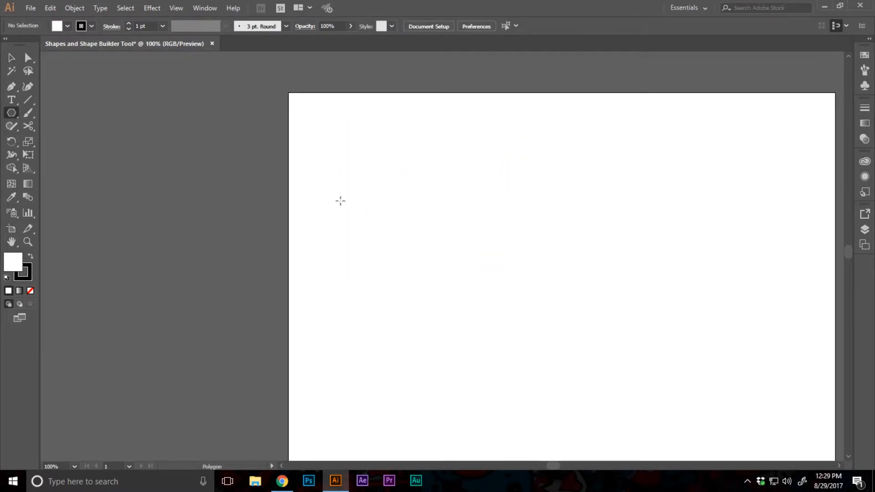
{"action": "left_click", "coordinate": [451, 222]}
{"action": "key", "text": "Return"}
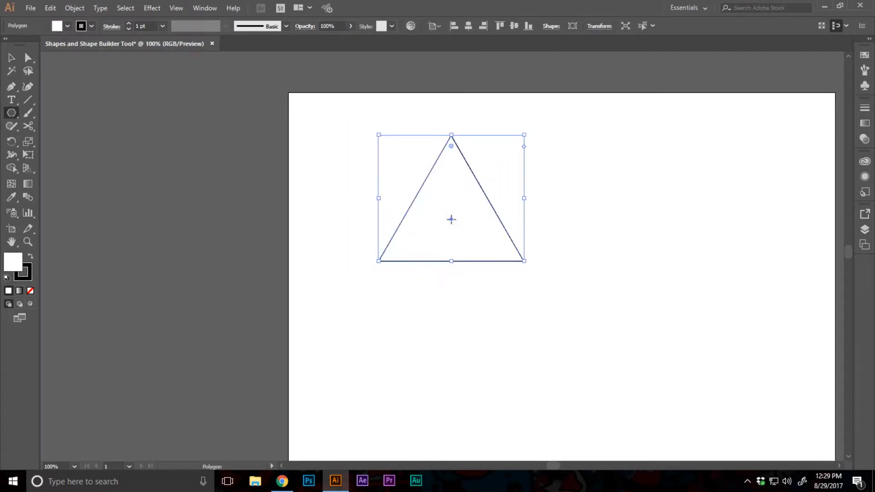
{"action": "key", "text": "v"}
{"action": "key", "text": "Delete"}
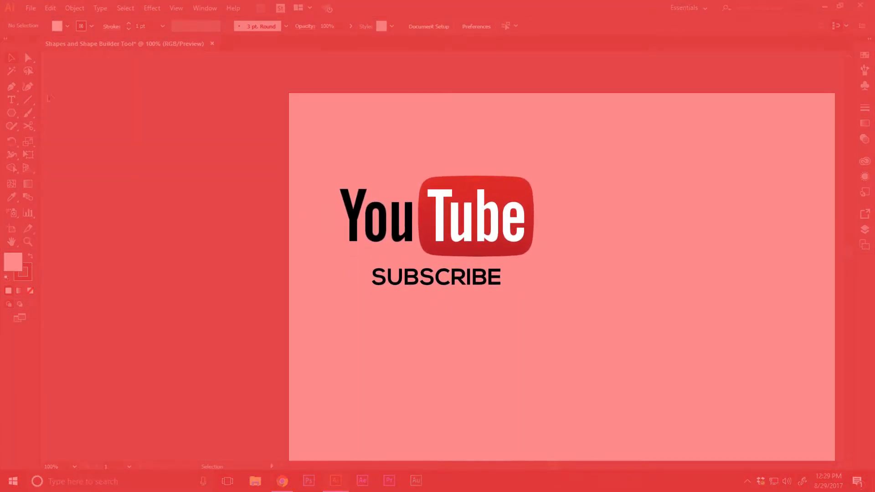
Draw a circle about 214 px in diameter from its centre in the artboard's upper-left area with the Ellipse tool
{"action": "left_click", "coordinate": [12, 113]}
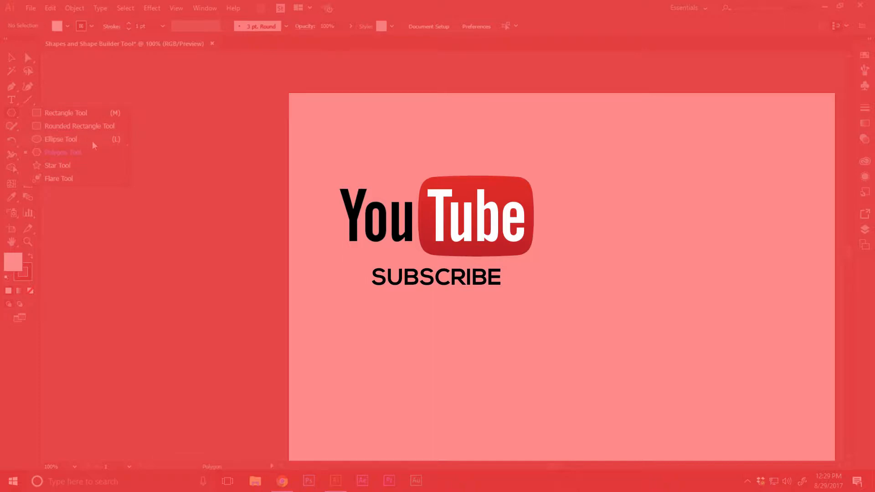
{"action": "left_click", "coordinate": [92, 141]}
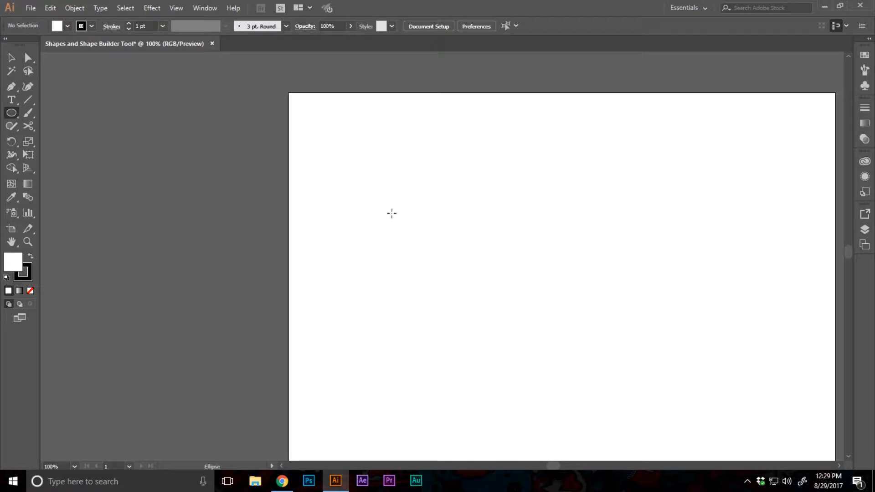
{"action": "left_click_drag", "start_coordinate": [425, 220], "coordinate": [477, 277]}
{"action": "key", "text": "z"}
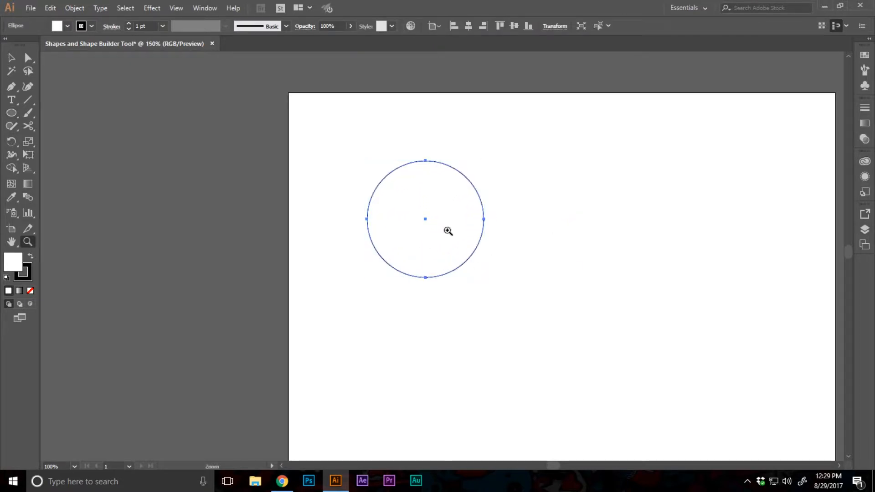
{"action": "left_click", "coordinate": [448, 231]}
{"action": "key", "text": "v"}
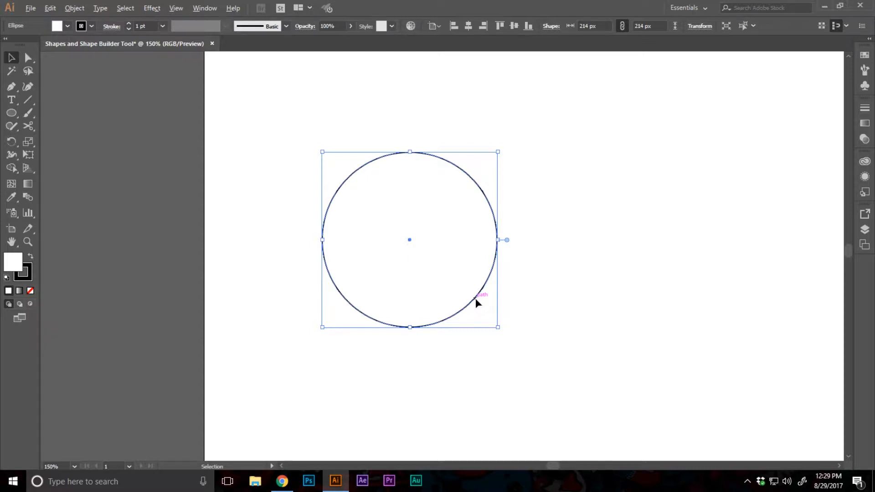
Duplicate the circle horizontally so the copy overlaps the original, and remove the fill from both circles
{"action": "left_click_drag", "start_coordinate": [476, 302], "coordinate": [563, 302]}
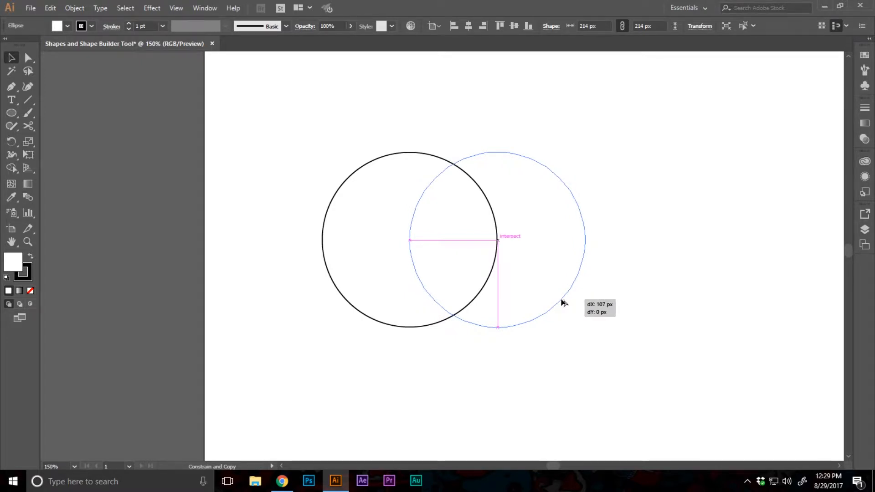
{"action": "left_click_drag", "start_coordinate": [563, 302], "coordinate": [541, 303]}
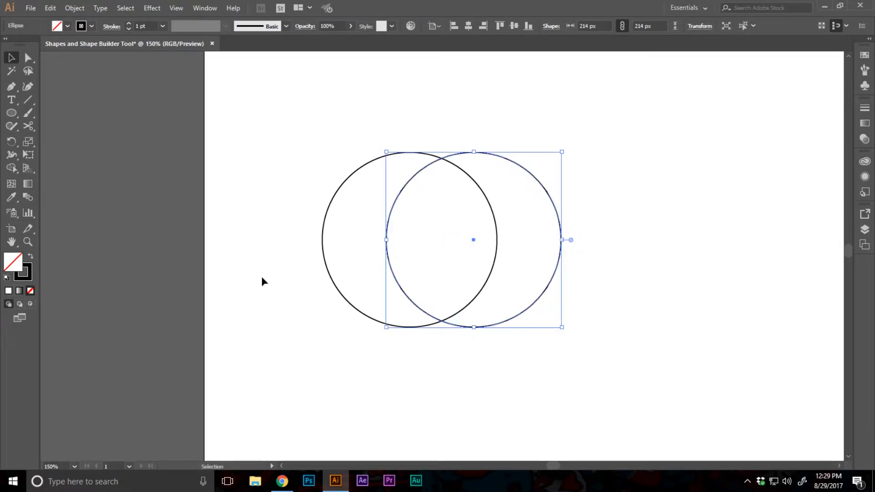
{"action": "left_click_drag", "start_coordinate": [264, 276], "coordinate": [341, 262]}
{"action": "left_click", "coordinate": [29, 290]}
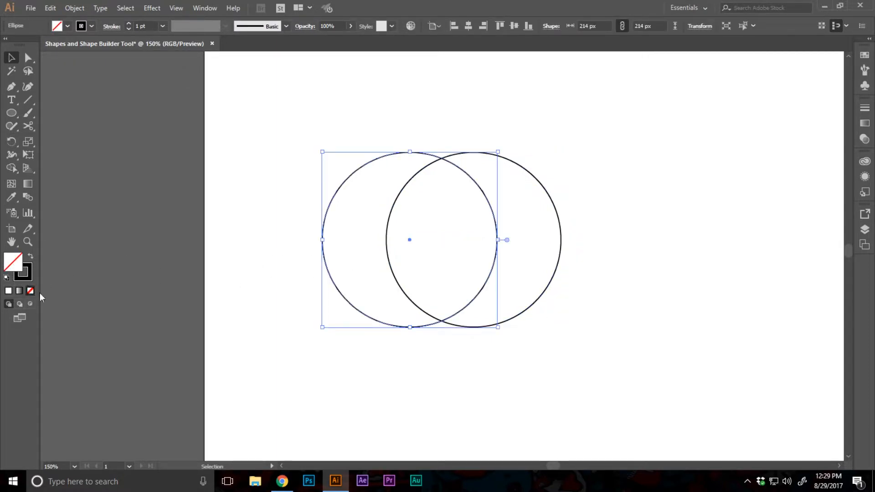
{"action": "left_click", "coordinate": [240, 345]}
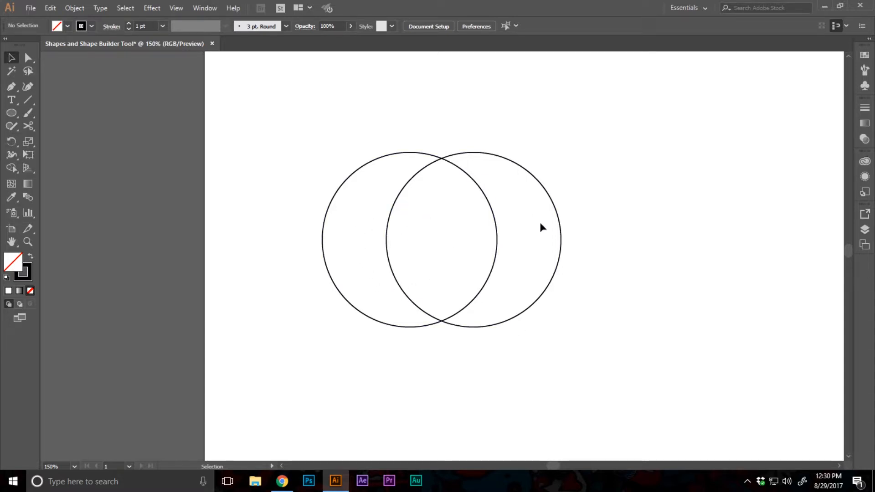
Split the two overlapping circles into a left crescent, a central lens and a right crescent with the Shape Builder tool
{"action": "left_click_drag", "start_coordinate": [556, 355], "coordinate": [315, 319]}
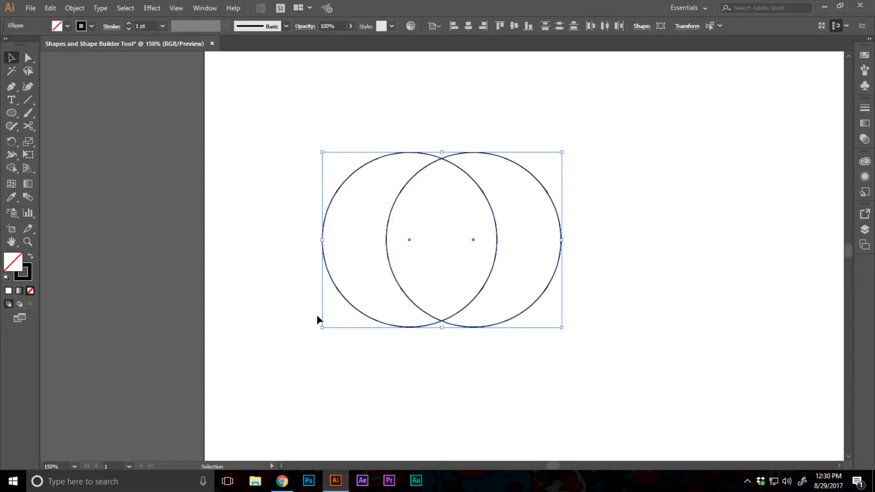
{"action": "key", "text": "shift+m"}
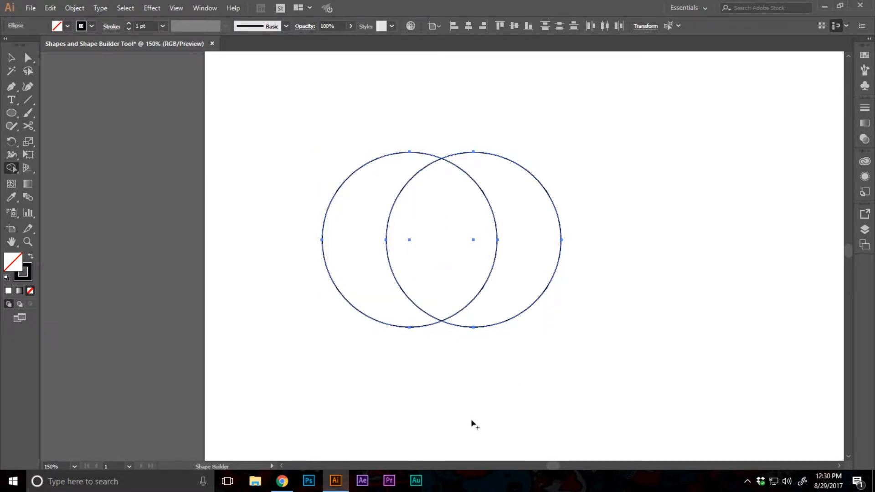
{"action": "left_click", "coordinate": [365, 254]}
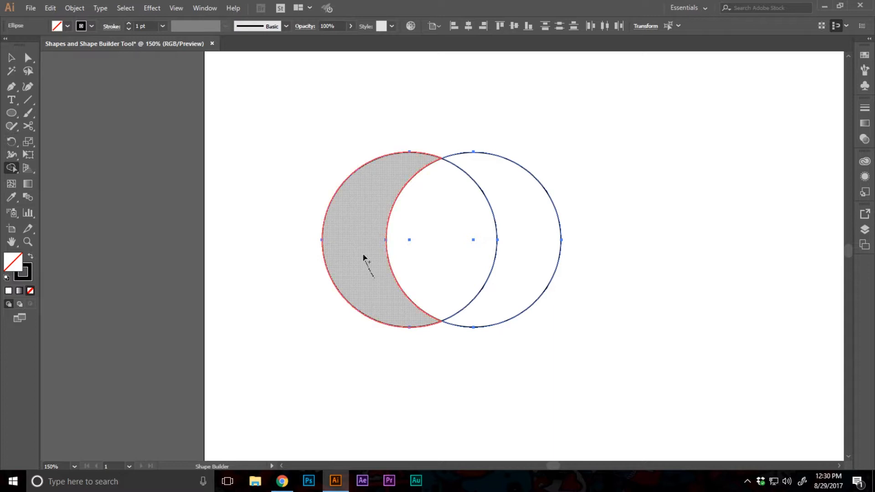
{"action": "left_click_drag", "start_coordinate": [422, 271], "coordinate": [428, 242]}
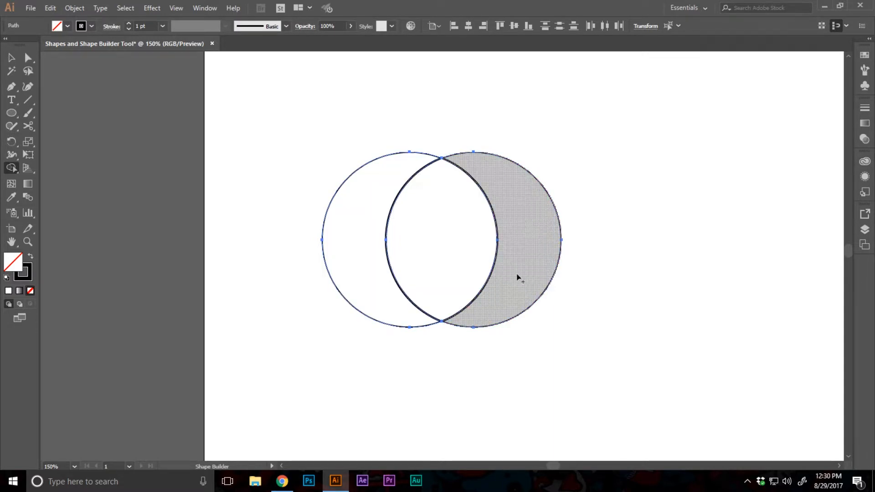
{"action": "left_click", "coordinate": [520, 302]}
Move the right crescent, the central lens and the left crescent apart into separate pieces
{"action": "key", "text": "v"}
{"action": "left_click", "coordinate": [576, 340]}
{"action": "left_click_drag", "start_coordinate": [534, 306], "coordinate": [630, 339]}
{"action": "left_click", "coordinate": [491, 279]}
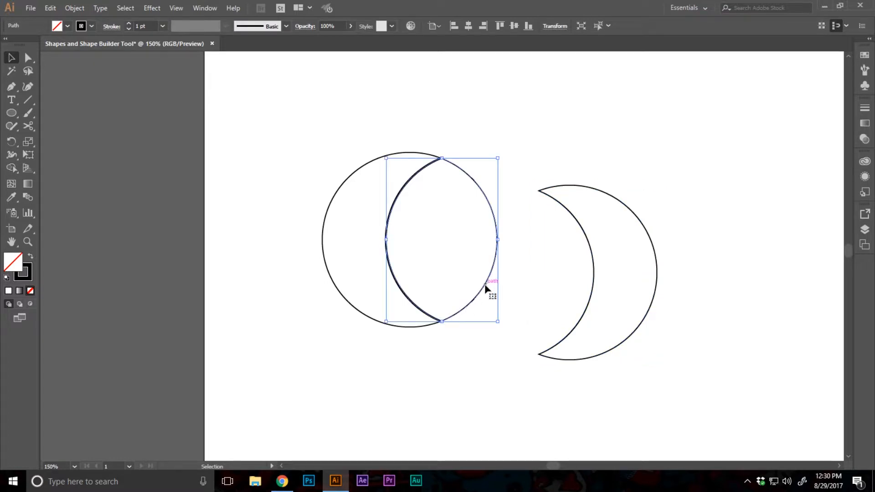
{"action": "left_click_drag", "start_coordinate": [489, 287], "coordinate": [535, 274]}
{"action": "left_click", "coordinate": [478, 345]}
{"action": "left_click", "coordinate": [410, 328]}
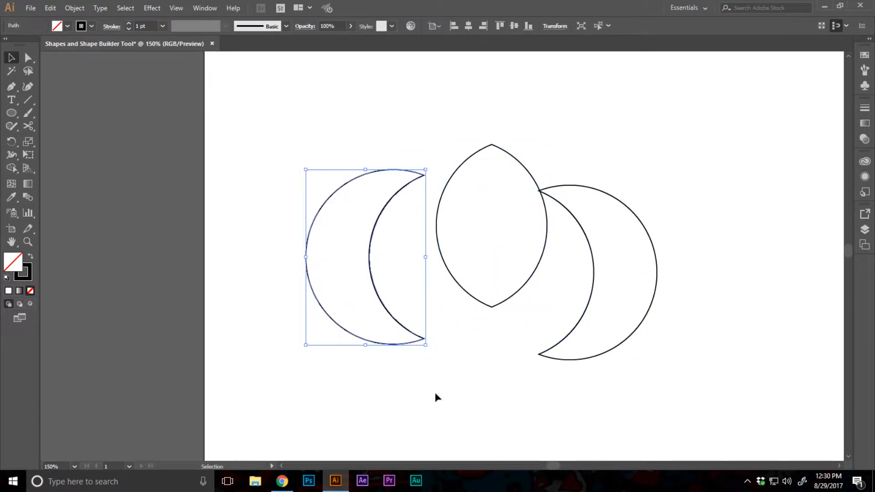
Delete the lens and the right crescent, keeping only the left crescent
{"action": "left_click", "coordinate": [435, 396]}
{"action": "key", "text": "z"}
{"action": "left_click", "coordinate": [430, 282], "text": "alt"}
{"action": "left_click", "coordinate": [430, 280], "text": "alt"}
{"action": "left_click", "coordinate": [534, 267]}
{"action": "left_click", "coordinate": [472, 264]}
{"action": "scroll", "coordinate": [319, 258], "scroll_direction": "up", "scroll_amount": 2}
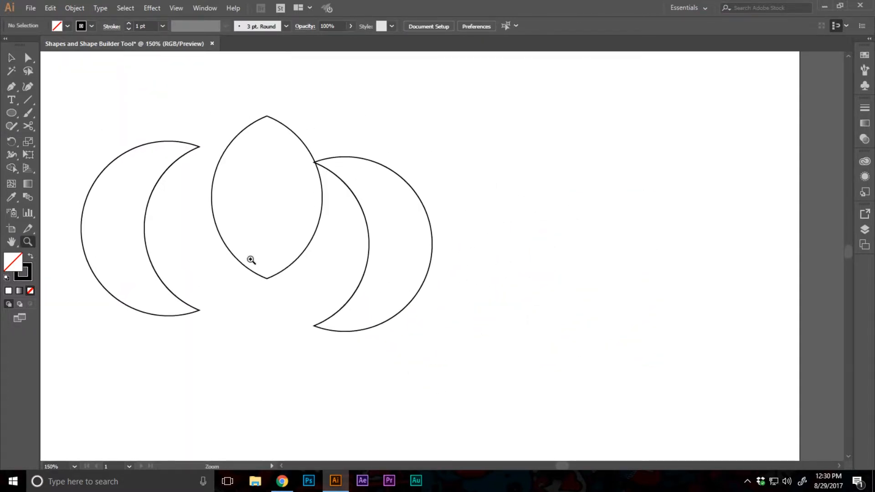
{"action": "left_click", "coordinate": [331, 274], "text": "alt"}
{"action": "left_click", "coordinate": [418, 250]}
{"action": "key", "text": "v"}
{"action": "left_click_drag", "start_coordinate": [596, 328], "coordinate": [365, 205]}
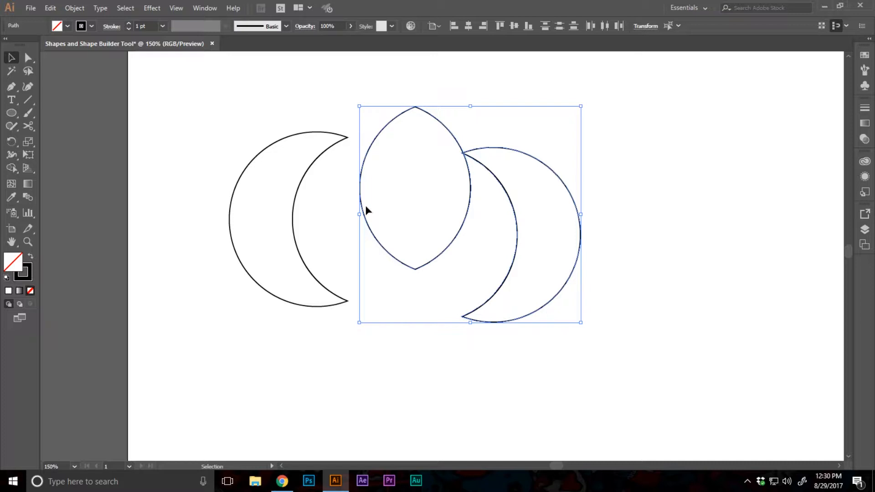
{"action": "key", "text": "Delete"}
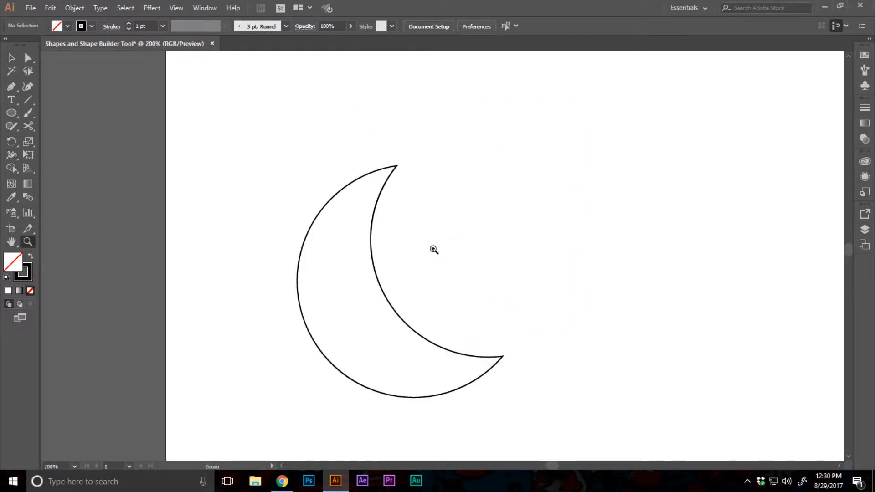
Create a five-sided polygon with a 154 px radius over the crescent from exact values and delete it
{"action": "left_click", "coordinate": [435, 251], "text": "alt"}
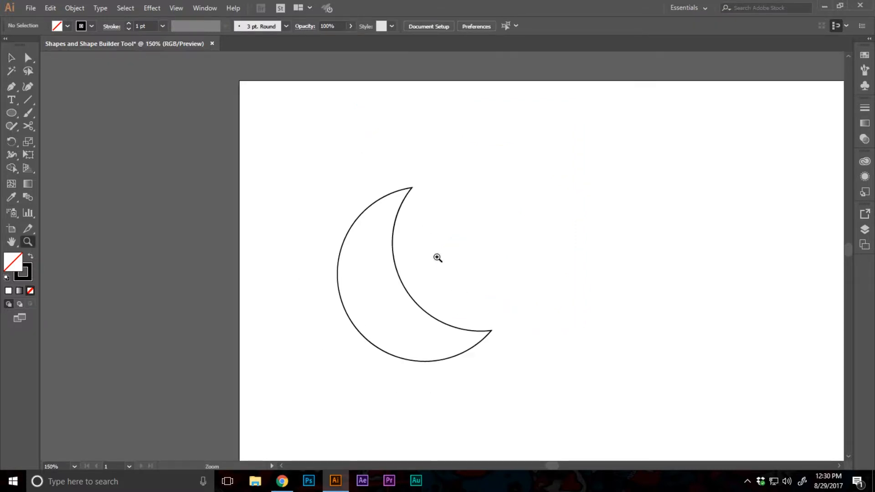
{"action": "left_click_drag", "start_coordinate": [11, 113], "coordinate": [68, 151]}
{"action": "left_click", "coordinate": [456, 252]}
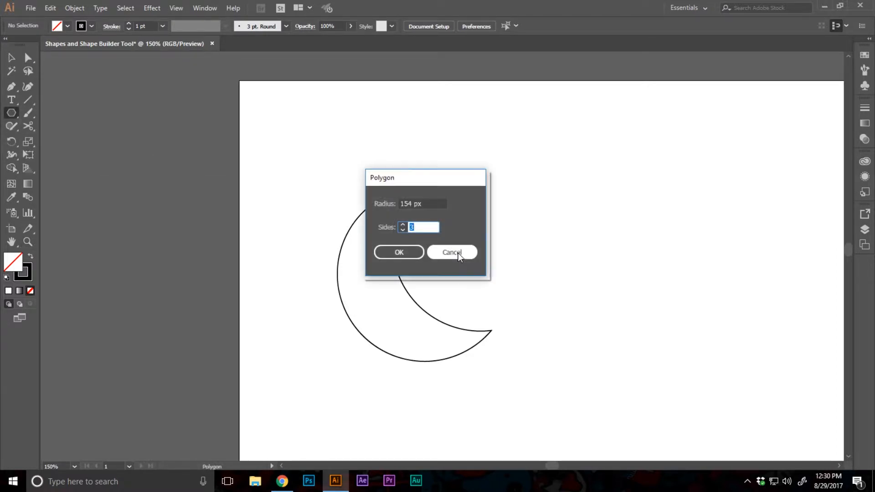
{"action": "type", "text": "5"}
{"action": "key", "text": "Return"}
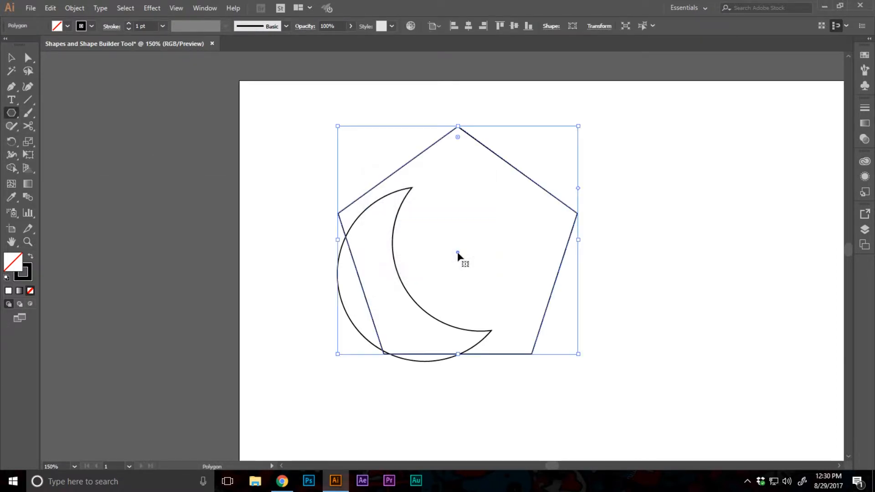
{"action": "key", "text": "v"}
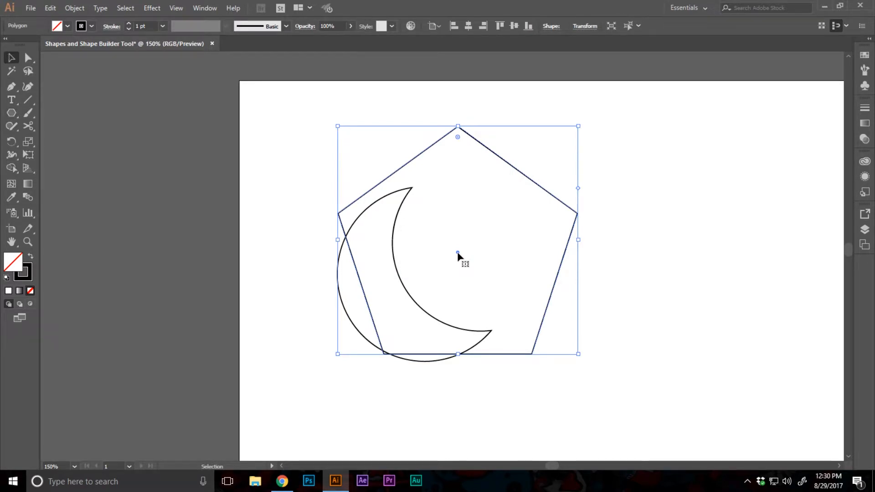
{"action": "key", "text": "Delete"}
Draw a small star in the opening of the crescent with the Star tool
{"action": "left_click", "coordinate": [11, 113]}
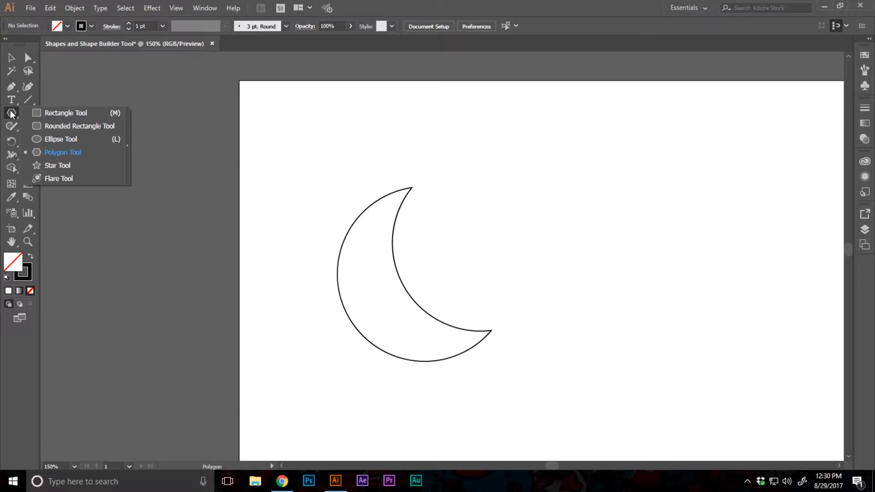
{"action": "left_click", "coordinate": [55, 166]}
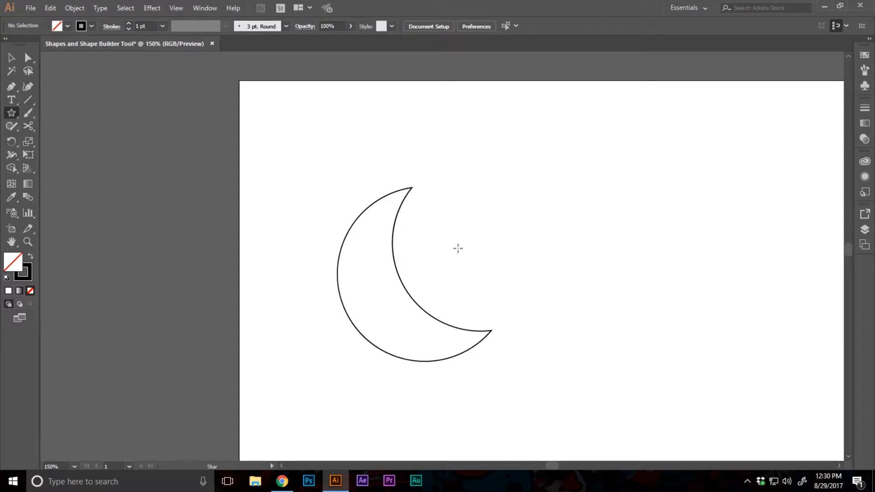
{"action": "left_click_drag", "start_coordinate": [457, 248], "coordinate": [471, 270]}
{"action": "key", "text": "v"}
{"action": "left_click", "coordinate": [492, 288]}
{"action": "key", "text": "z"}
{"action": "left_click", "coordinate": [396, 272], "text": "alt"}
{"action": "left_click", "coordinate": [433, 270], "text": "alt"}
{"action": "key", "text": "v"}
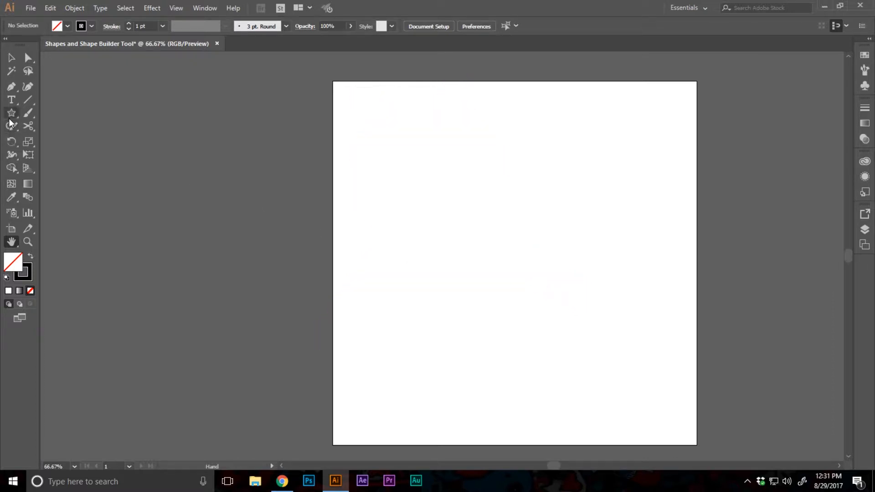
Draw a circle about 354 px in diameter in the artboard's upper half and centre it horizontally
{"action": "left_click_drag", "start_coordinate": [9, 120], "coordinate": [62, 135]}
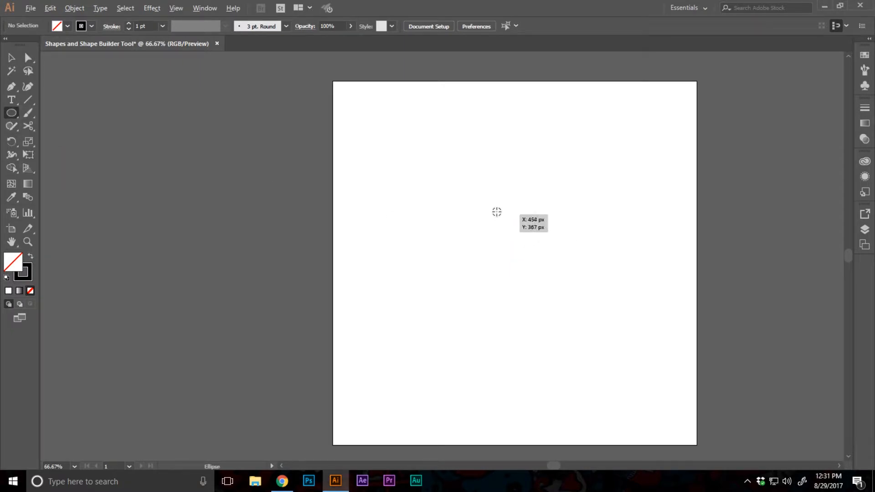
{"action": "left_click_drag", "start_coordinate": [499, 185], "coordinate": [564, 250]}
{"action": "key", "text": "v"}
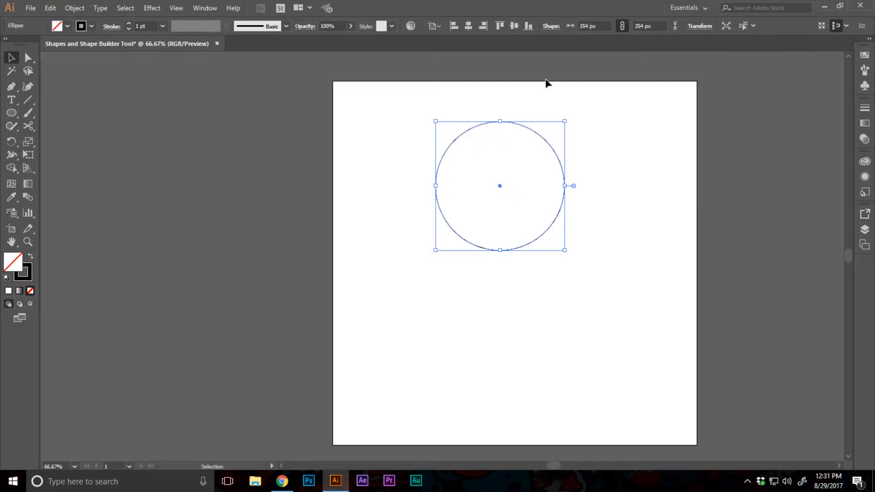
{"action": "left_click", "coordinate": [475, 27]}
{"action": "left_click", "coordinate": [619, 291]}
Draw a small circle about 66 px in diameter to the left of the large circle with the Ellipse tool
{"action": "key", "text": "z"}
{"action": "left_click", "coordinate": [562, 244]}
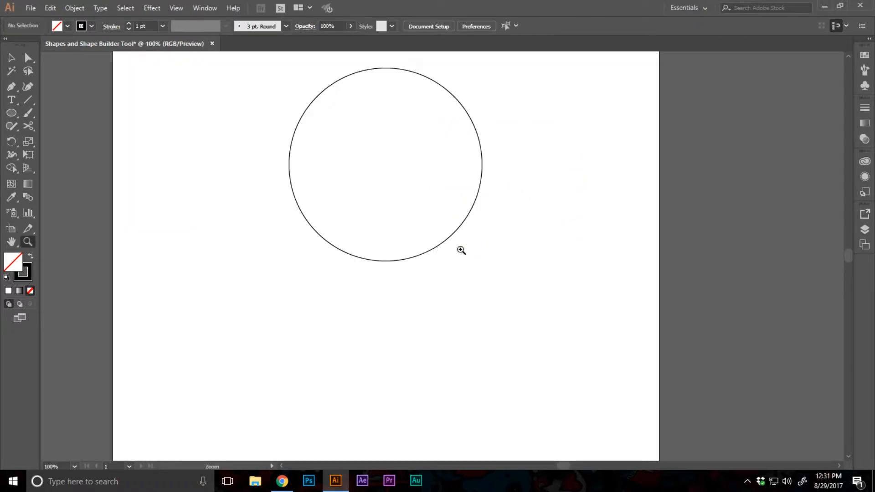
{"action": "scroll", "coordinate": [461, 250], "scroll_direction": "up", "scroll_amount": 1}
{"action": "key", "text": "v"}
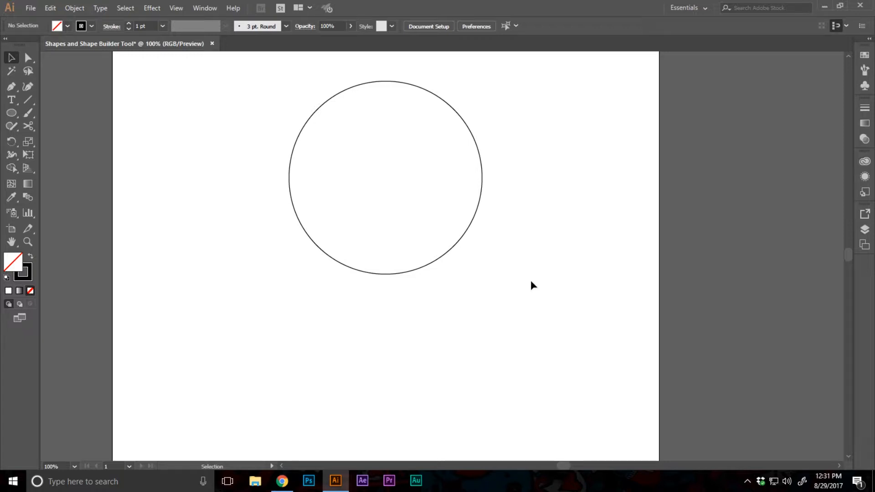
{"action": "key", "text": "z"}
{"action": "left_click", "coordinate": [351, 209]}
{"action": "scroll", "coordinate": [351, 209], "scroll_direction": "up", "scroll_amount": 1}
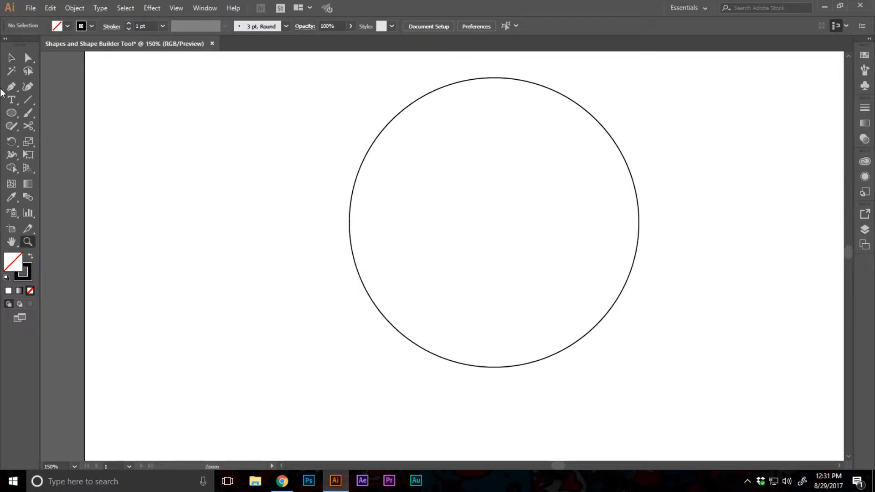
{"action": "left_click", "coordinate": [10, 114]}
{"action": "left_click_drag", "start_coordinate": [202, 223], "coordinate": [228, 249]}
{"action": "key", "text": "v"}
{"action": "key", "text": "z"}
{"action": "left_click", "coordinate": [236, 239]}
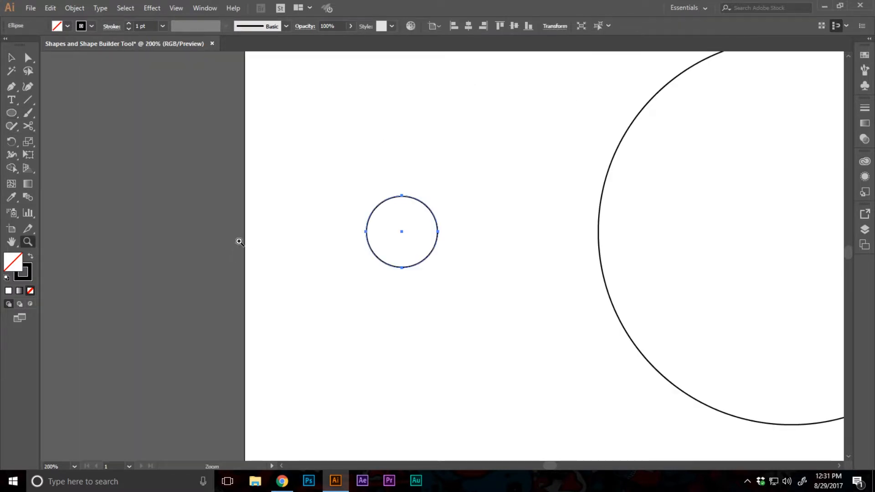
{"action": "left_click", "coordinate": [434, 252]}
{"action": "left_click", "coordinate": [435, 252]}
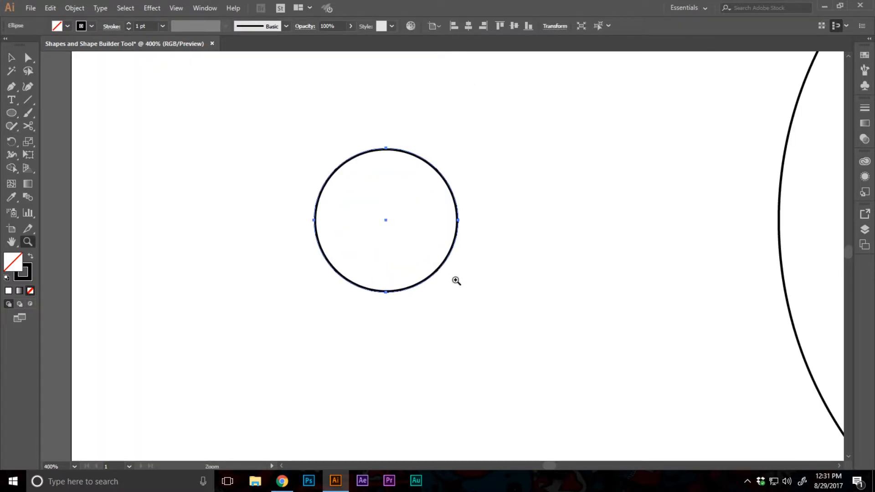
{"action": "key", "text": "v"}
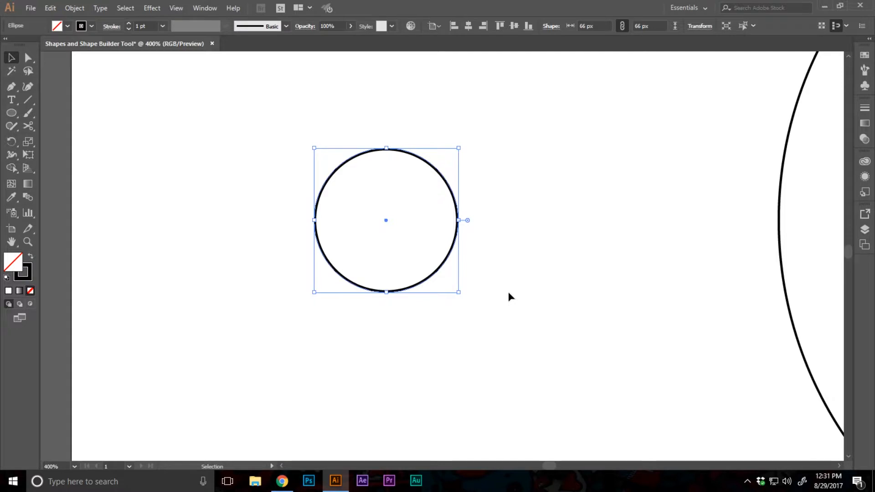
{"action": "left_click", "coordinate": [508, 291]}
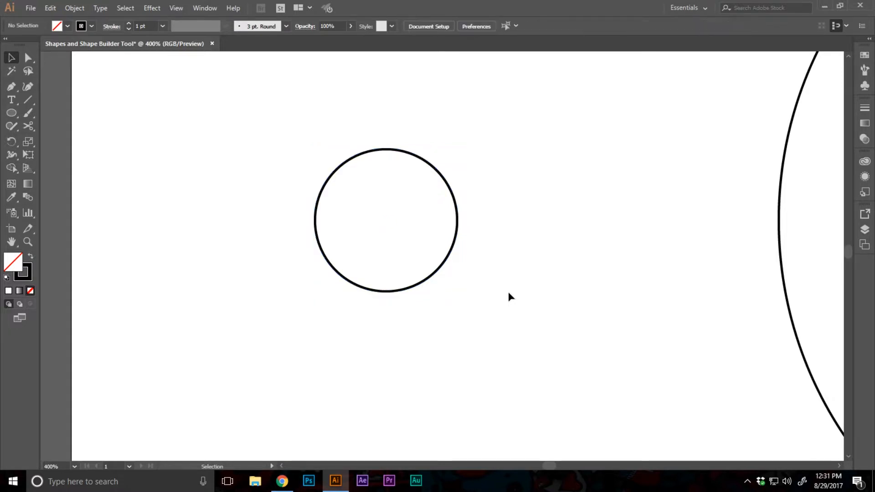
Try to split the small circle with a rectangle over its right half and the Shape Builder tool, and delete the rectangle
{"action": "key", "text": "m"}
{"action": "mouse_move", "coordinate": [386, 136]}
{"action": "left_mouse_down"}
{"action": "mouse_move", "coordinate": [469, 303]}
{"action": "mouse_move", "coordinate": [489, 315]}
{"action": "left_mouse_up"}
{"action": "key", "text": "v"}
{"action": "left_click", "coordinate": [366, 290], "text": "shift"}
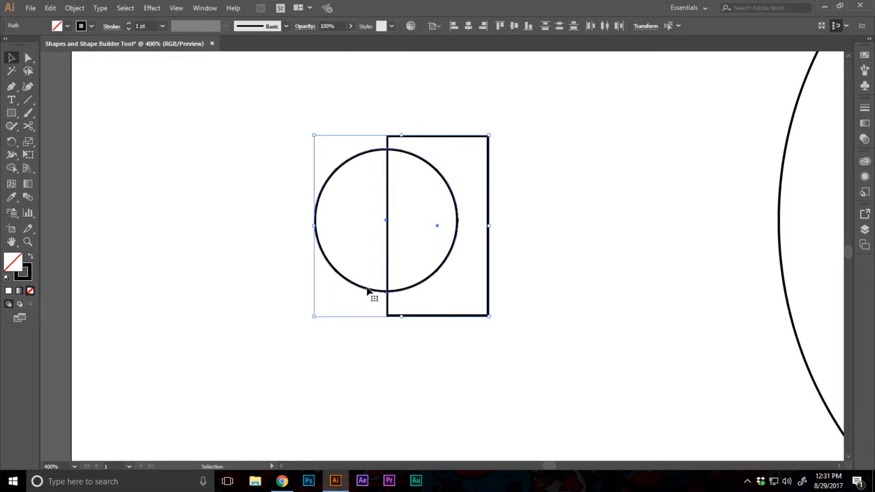
{"action": "key", "text": "shift+m"}
{"action": "left_click", "coordinate": [354, 232]}
{"action": "key", "text": "v"}
{"action": "left_click", "coordinate": [342, 323]}
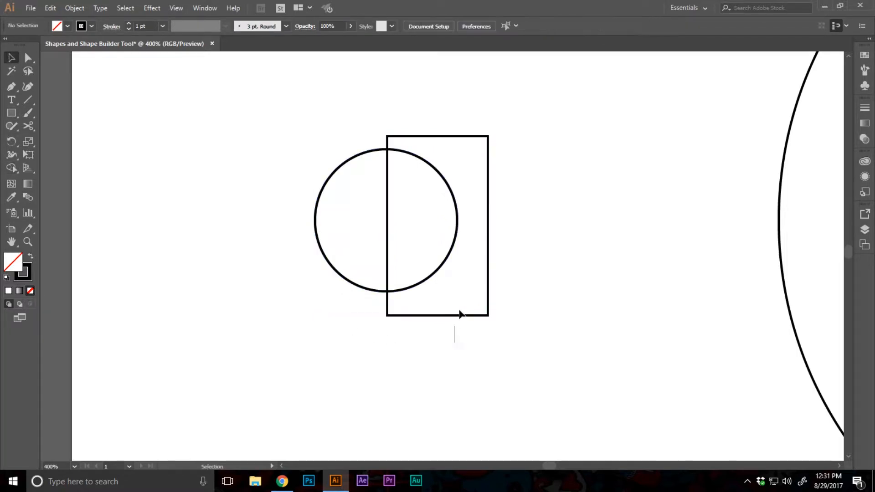
{"action": "left_click", "coordinate": [462, 315]}
{"action": "key", "text": "Delete"}
Draw a vertical line through the centre of the small circle, extending past its upper and lower edges
{"action": "key", "text": "backslash"}
{"action": "left_click_drag", "start_coordinate": [386, 220], "coordinate": [386, 133]}
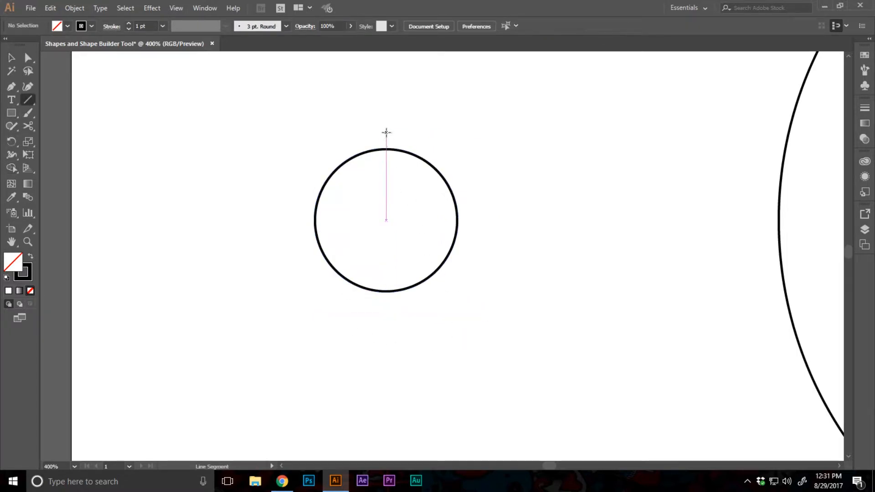
{"action": "key", "text": "Escape"}
{"action": "left_click_drag", "start_coordinate": [28, 103], "coordinate": [68, 98]}
{"action": "left_click_drag", "start_coordinate": [385, 127], "coordinate": [385, 321]}
{"action": "key", "text": "v"}
Cut the small circle into two halves along the vertical line with Divide Objects Below
{"action": "left_click", "coordinate": [75, 8]}
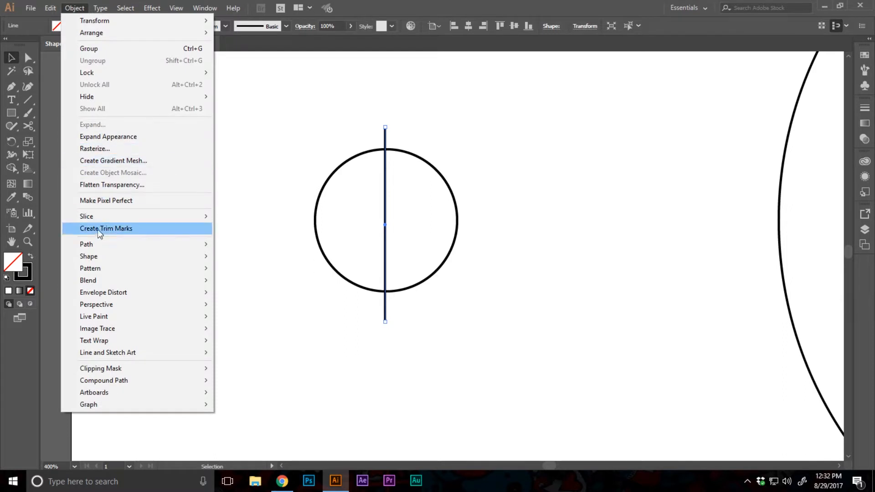
{"action": "mouse_move", "coordinate": [104, 248]}
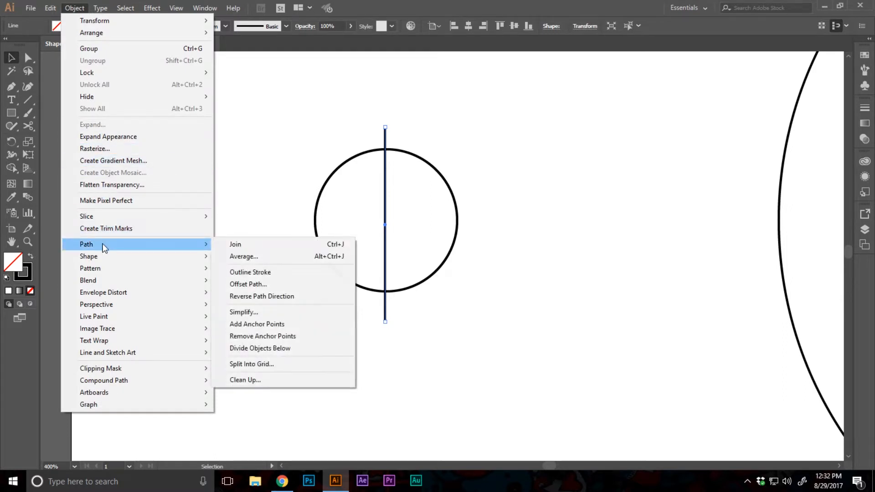
{"action": "left_click", "coordinate": [323, 349]}
{"action": "left_click", "coordinate": [412, 332]}
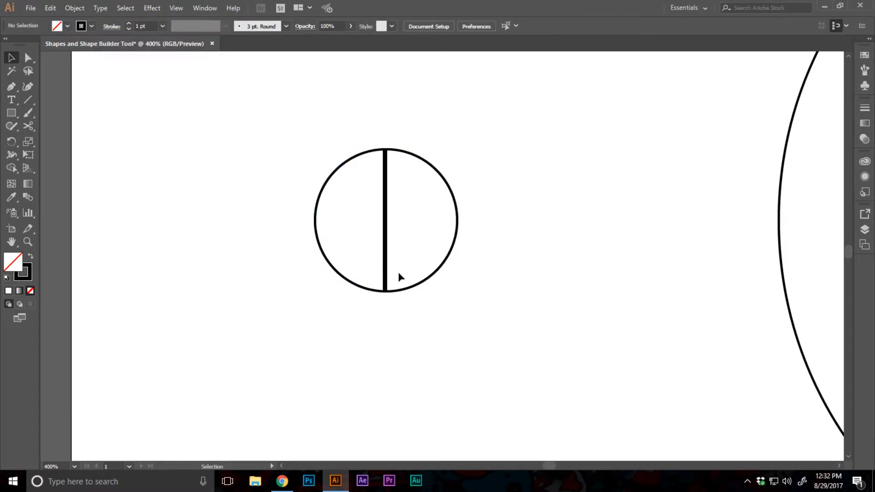
Delete the right half of the small divided circle, keeping its left half
{"action": "left_click", "coordinate": [422, 281]}
{"action": "key", "text": "Delete"}
{"action": "key", "text": "ctrl+minus"}
{"action": "key", "text": "ctrl+minus"}
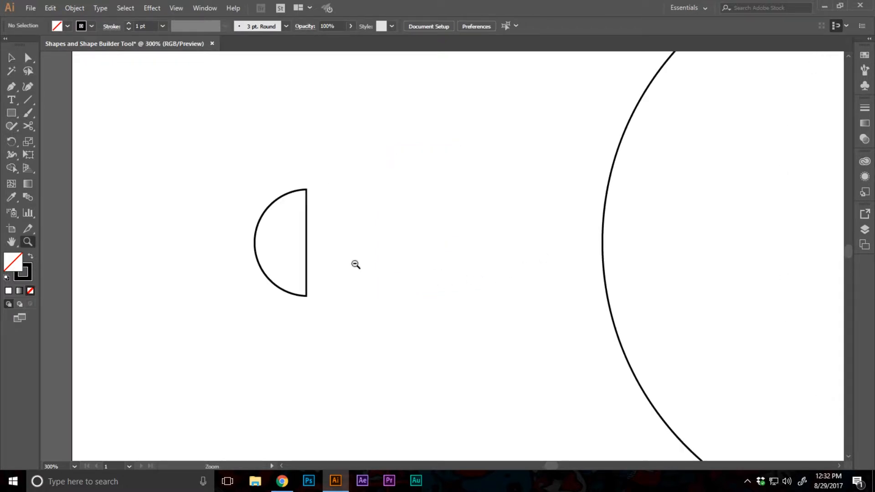
Centre the remaining half circle horizontally and vertically inside the large circle
{"action": "left_click", "coordinate": [360, 259]}
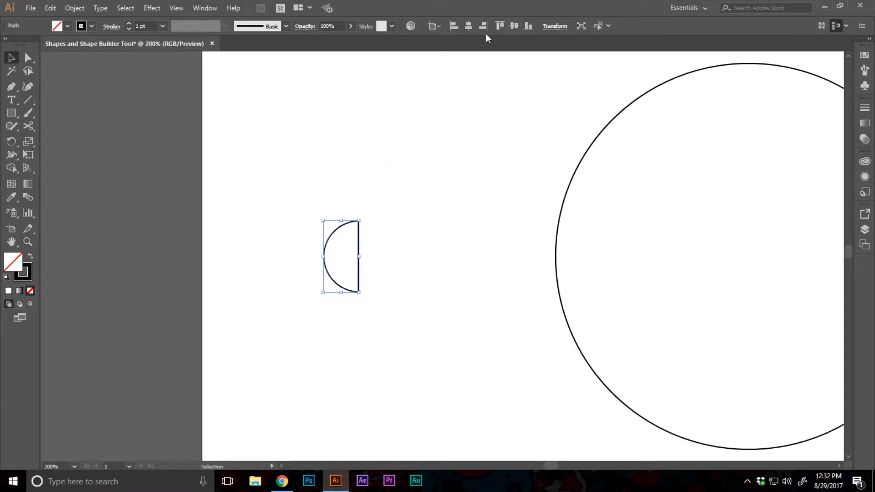
{"action": "left_click", "coordinate": [468, 25]}
{"action": "left_click", "coordinate": [514, 26]}
{"action": "key", "text": "z"}
{"action": "left_click", "coordinate": [525, 258], "text": "alt"}
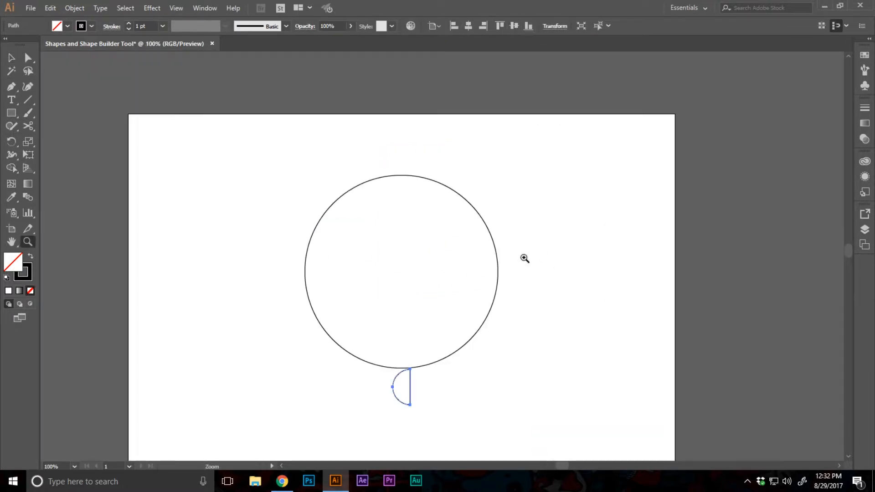
{"action": "left_click_drag", "start_coordinate": [402, 365], "coordinate": [403, 251]}
{"action": "left_click", "coordinate": [382, 293]}
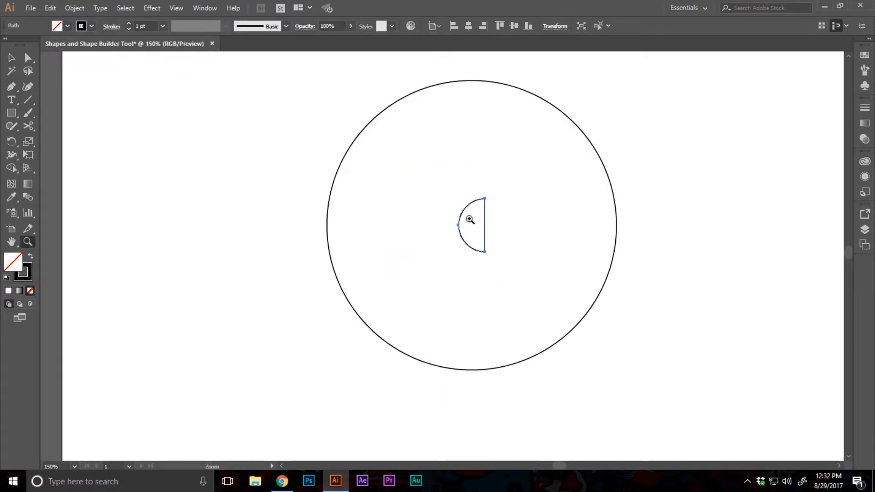
{"action": "left_click", "coordinate": [470, 219]}
{"action": "key", "text": "v"}
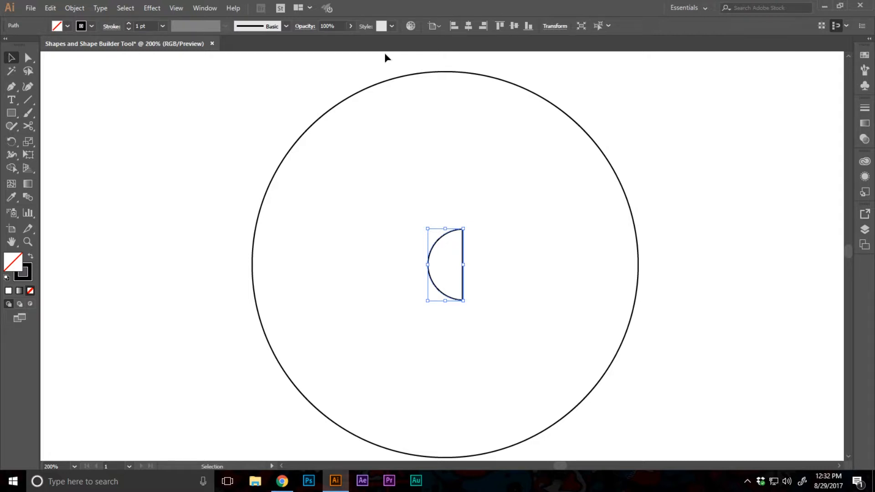
Show the rulers and place a horizontal guide through the centre of the large circle
{"action": "key", "text": "a"}
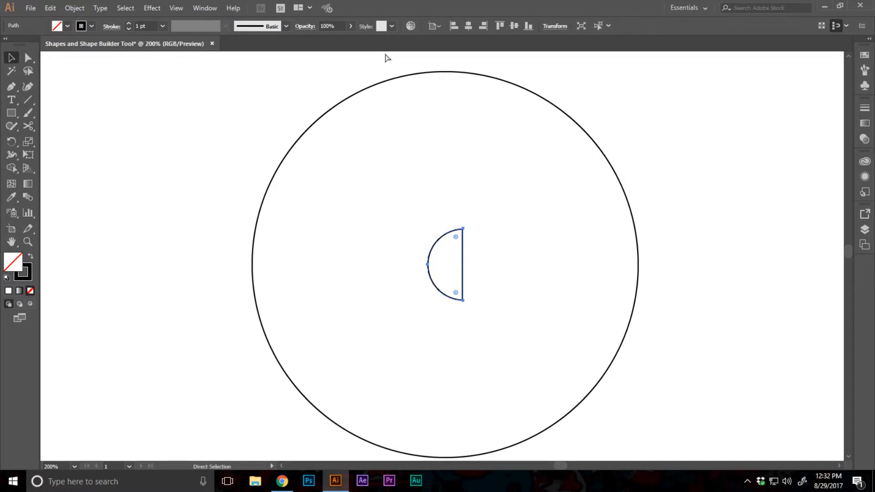
{"action": "key", "text": "ctrl+r"}
{"action": "key", "text": "v"}
{"action": "left_click_drag", "start_coordinate": [293, 56], "coordinate": [252, 265]}
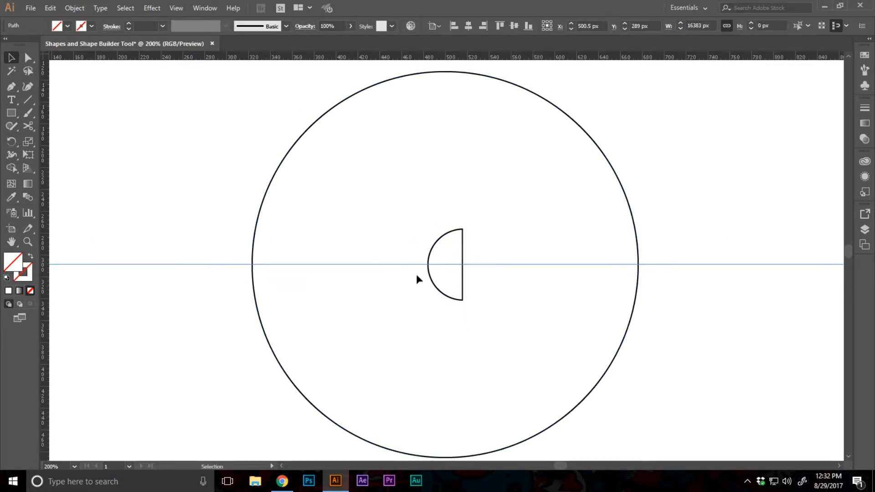
Move the half circle horizontally along the centre line so its straight side meets the large circle's left edge
{"action": "key", "text": "ctrl+plus"}
{"action": "left_click", "coordinate": [464, 288]}
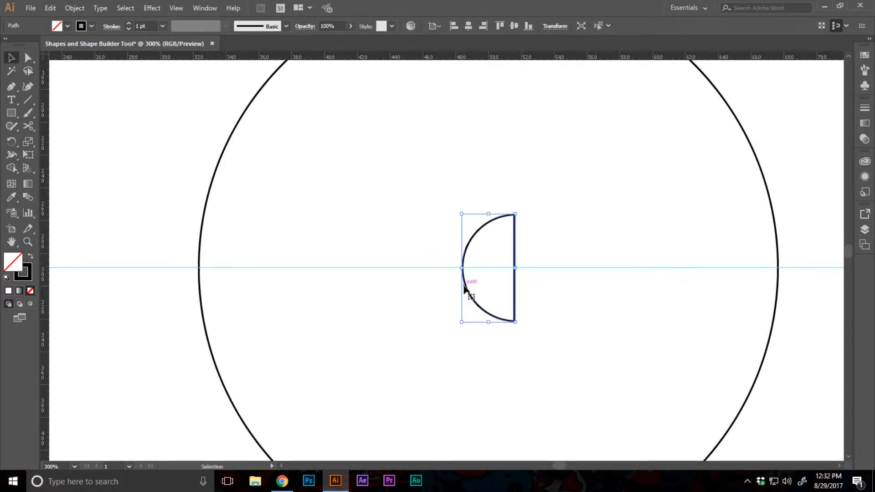
{"action": "left_click_drag", "start_coordinate": [464, 288], "coordinate": [163, 282]}
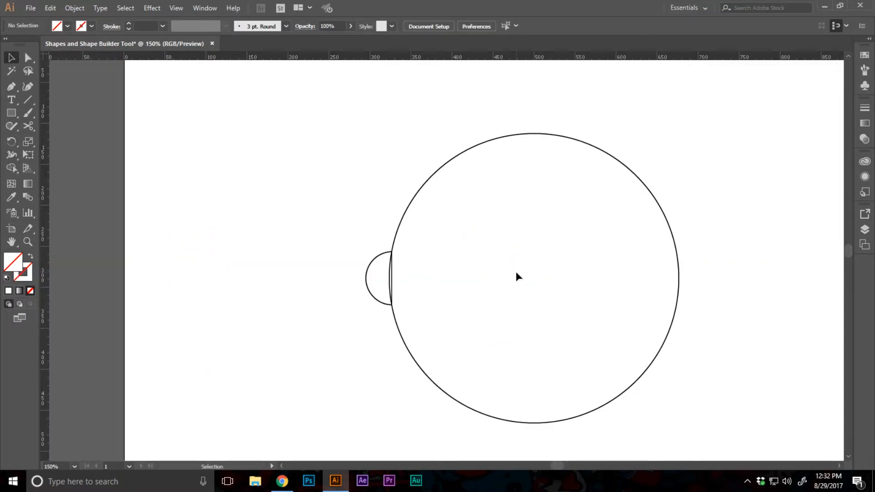
Reflect a copy of the half circle about the vertical axis and move the copy to the large circle's right edge
{"action": "left_click_drag", "start_coordinate": [362, 309], "coordinate": [363, 308]}
{"action": "right_click", "coordinate": [367, 291]}
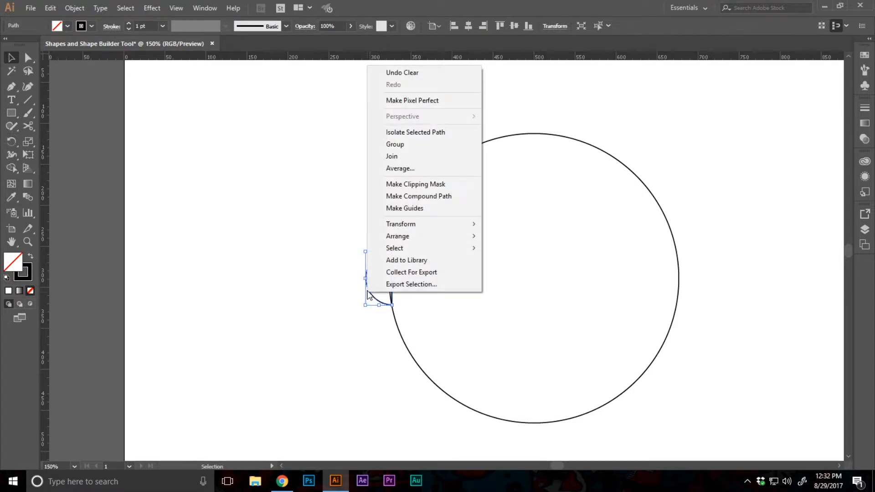
{"action": "mouse_move", "coordinate": [374, 233]}
{"action": "left_click", "coordinate": [306, 261]}
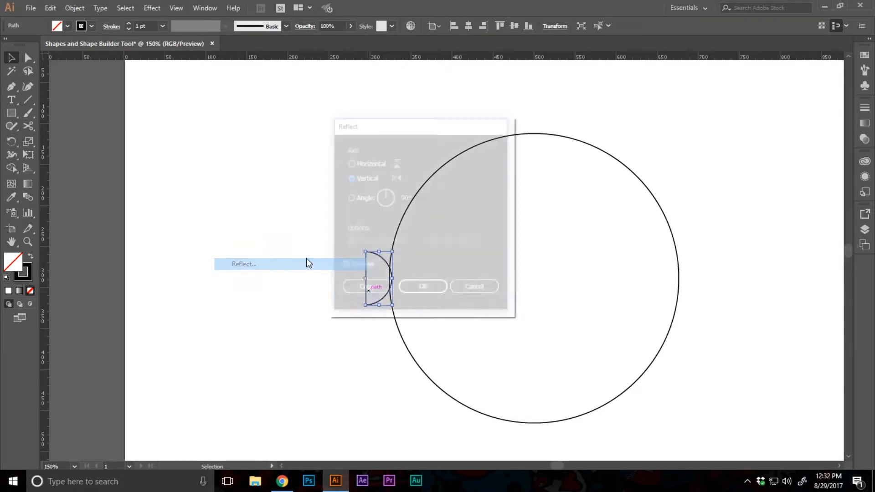
{"action": "left_click_drag", "start_coordinate": [412, 127], "coordinate": [547, 127]}
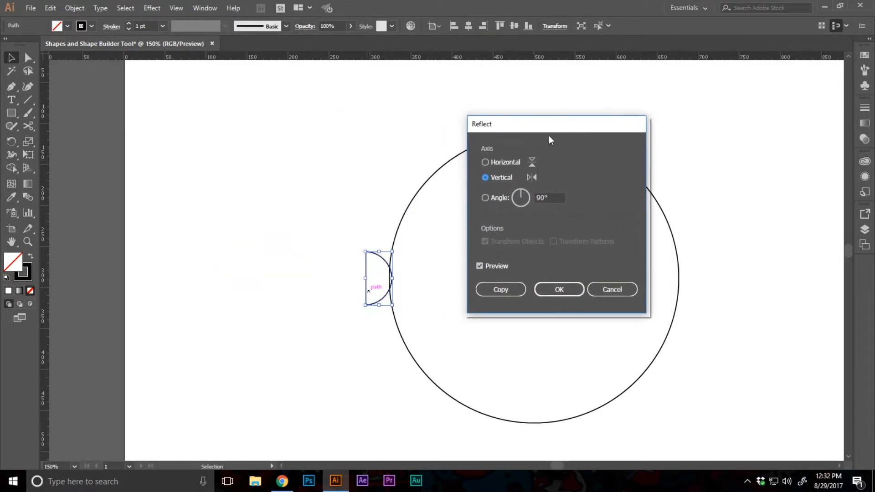
{"action": "left_click", "coordinate": [480, 267]}
{"action": "left_click", "coordinate": [480, 266]}
{"action": "left_click", "coordinate": [493, 290]}
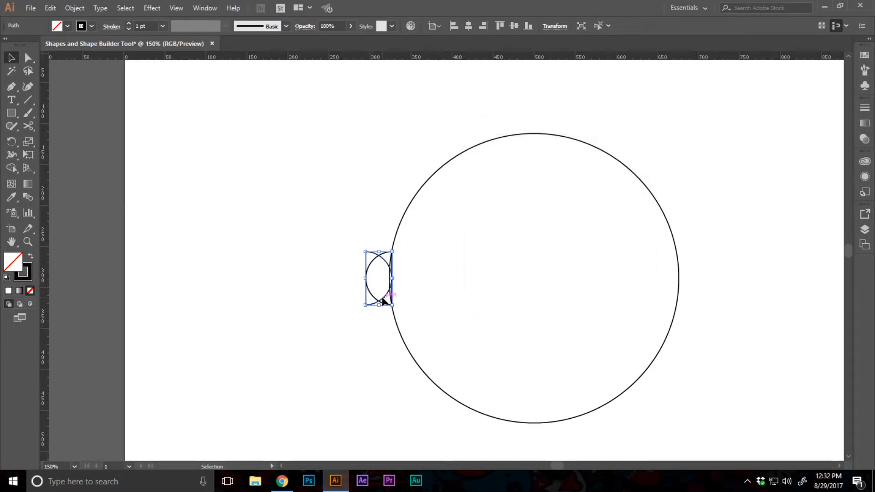
{"action": "left_click_drag", "start_coordinate": [383, 301], "coordinate": [692, 285]}
Fine-align the reflected half circle's upper corner with the large circle's outline in Outline mode, and return to Preview mode
{"action": "key", "text": "z"}
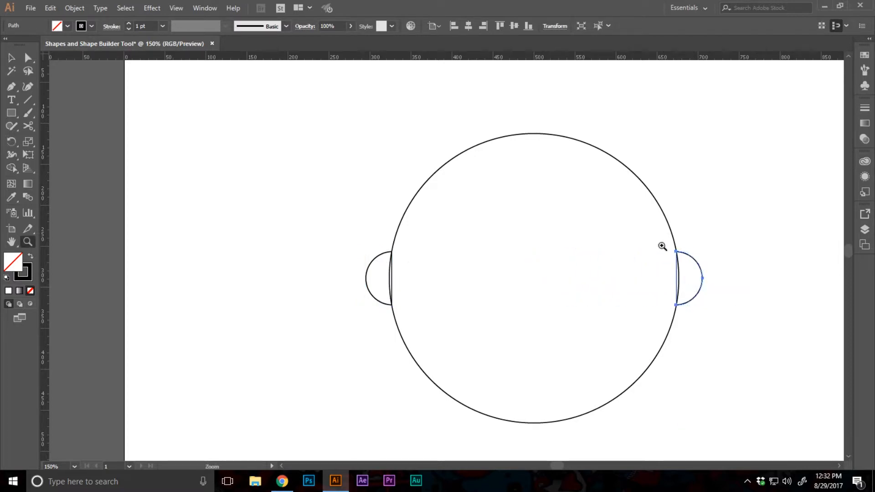
{"action": "left_click_drag", "start_coordinate": [660, 239], "coordinate": [693, 265]}
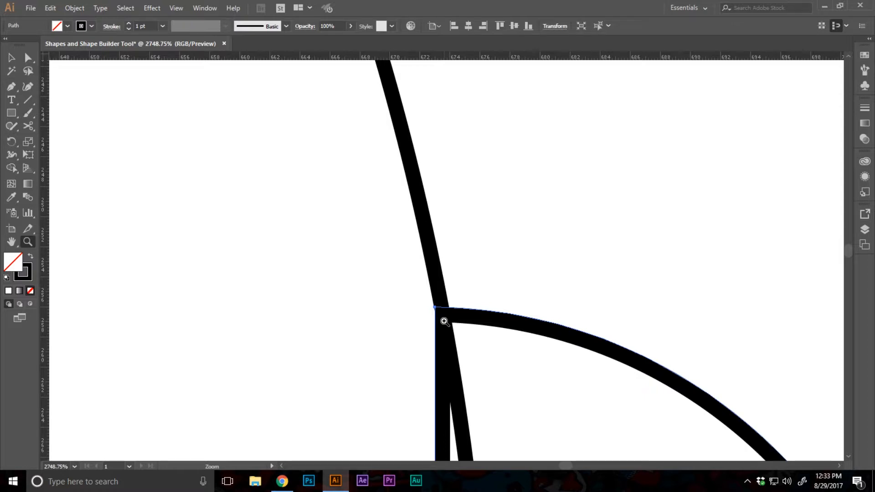
{"action": "key", "text": "ctrl+y"}
{"action": "key", "text": "ctrl+plus"}
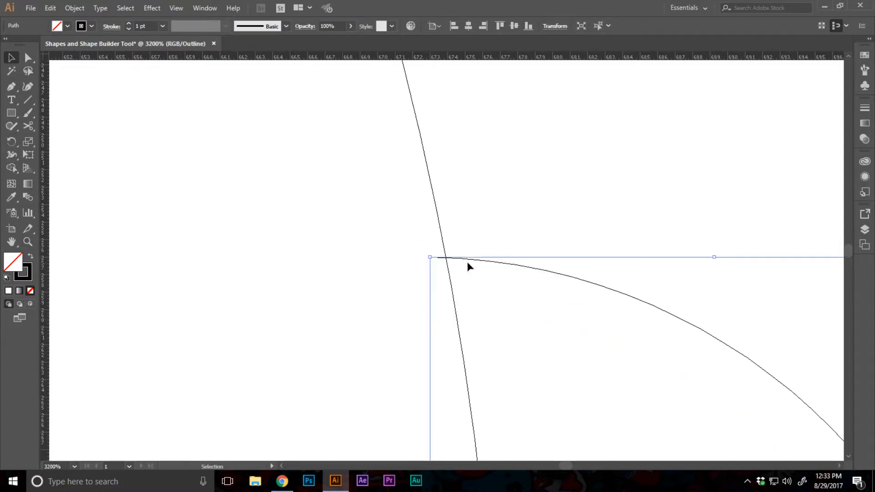
{"action": "left_click_drag", "start_coordinate": [467, 261], "coordinate": [477, 295]}
{"action": "left_click", "coordinate": [466, 219]}
{"action": "key", "text": "z"}
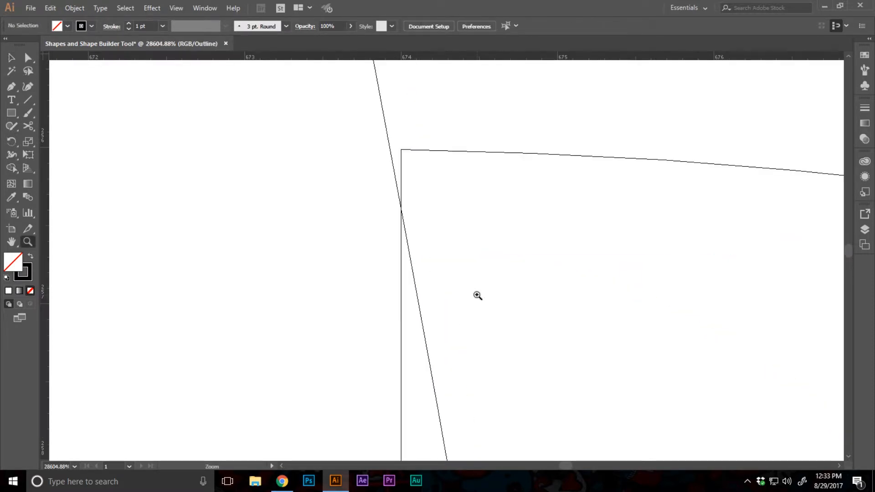
{"action": "key", "text": "v"}
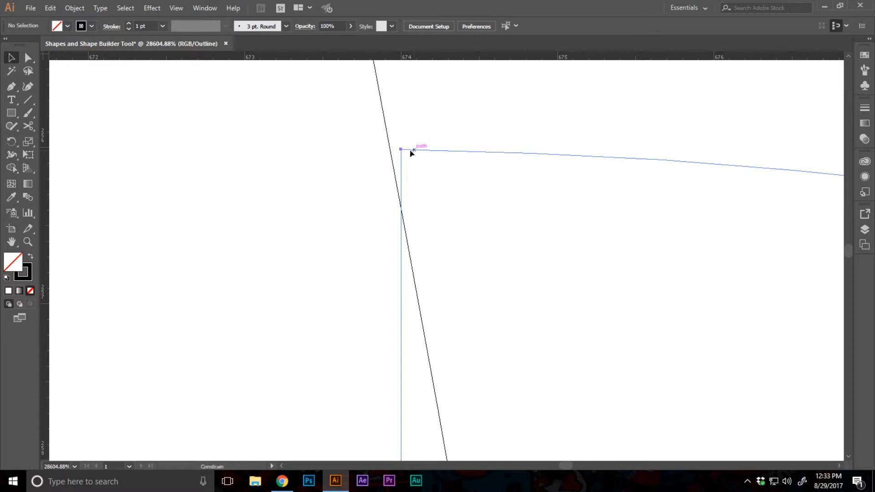
{"action": "left_click_drag", "start_coordinate": [402, 152], "coordinate": [425, 150]}
{"action": "left_click", "coordinate": [176, 8]}
{"action": "left_click", "coordinate": [227, 398]}
{"action": "scroll", "coordinate": [283, 252], "scroll_direction": "down", "scroll_amount": 10}
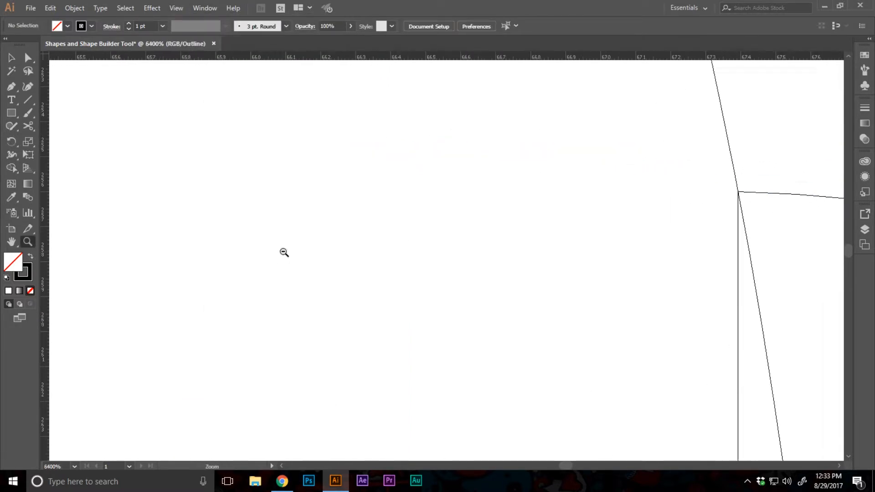
{"action": "scroll", "coordinate": [403, 225], "scroll_direction": "up", "scroll_amount": 2}
{"action": "scroll", "coordinate": [500, 244], "scroll_direction": "down", "scroll_amount": 15}
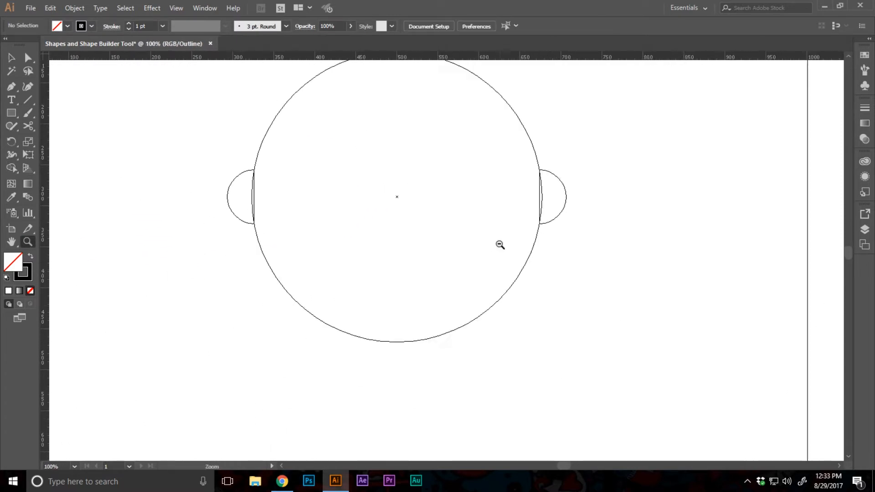
{"action": "key", "text": "ctrl+1"}
{"action": "key", "text": "ctrl+y"}
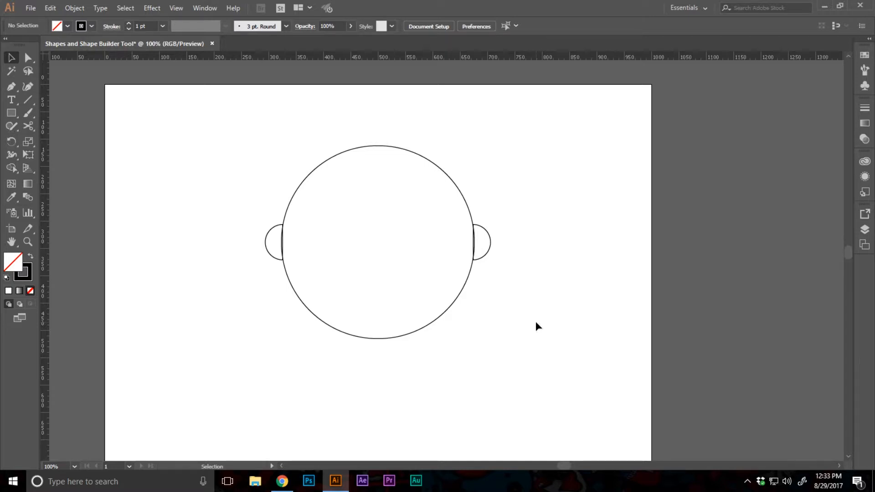
Create a three-sided polygon with a 154 px radius to the left of the large circle
{"action": "scroll", "coordinate": [531, 321], "scroll_direction": "down", "scroll_amount": 2}
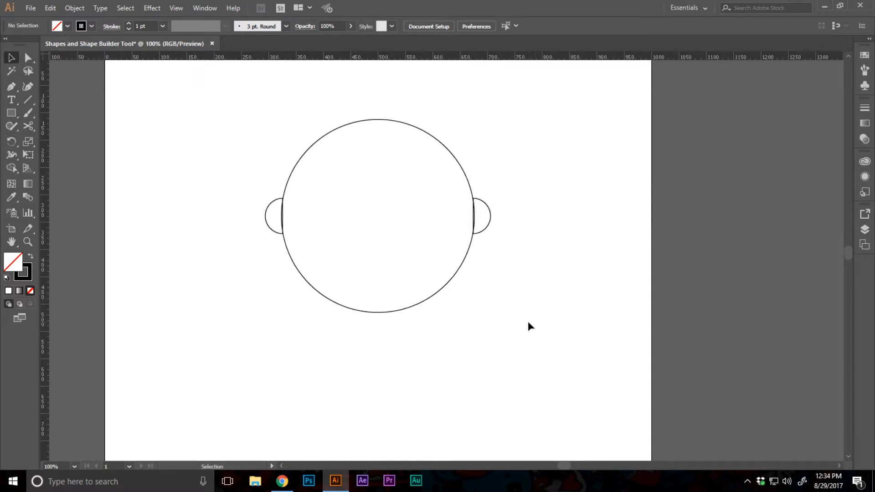
{"action": "scroll", "coordinate": [528, 320], "scroll_direction": "up", "scroll_amount": 3}
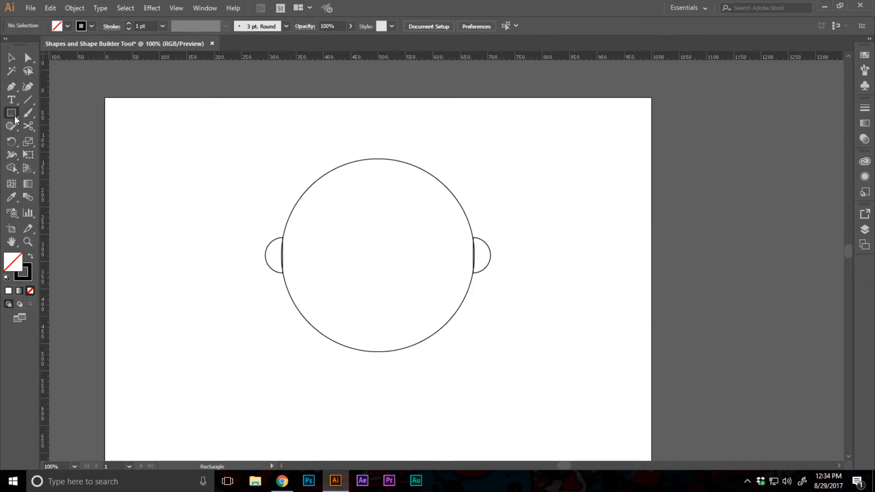
{"action": "left_click_drag", "start_coordinate": [15, 116], "coordinate": [63, 157]}
{"action": "left_click", "coordinate": [185, 292]}
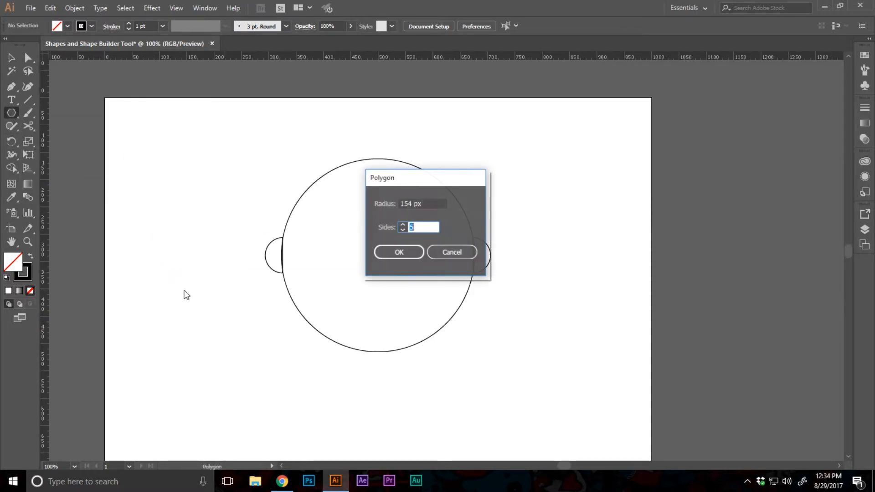
{"action": "key", "text": "Return"}
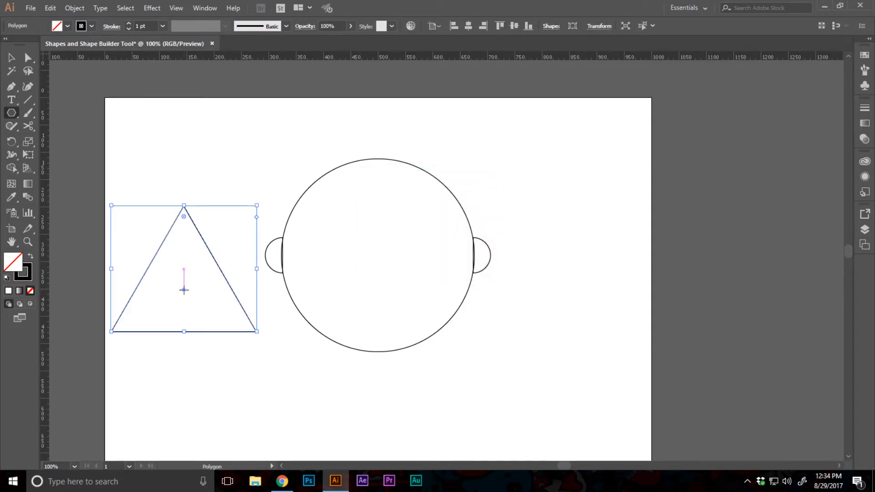
{"action": "key", "text": "v"}
{"action": "left_click", "coordinate": [185, 351]}
Draw a circle about 267 px in diameter centred on the midpoint of the triangle's base, reaching both base corners
{"action": "key", "text": "z"}
{"action": "left_click", "coordinate": [227, 290]}
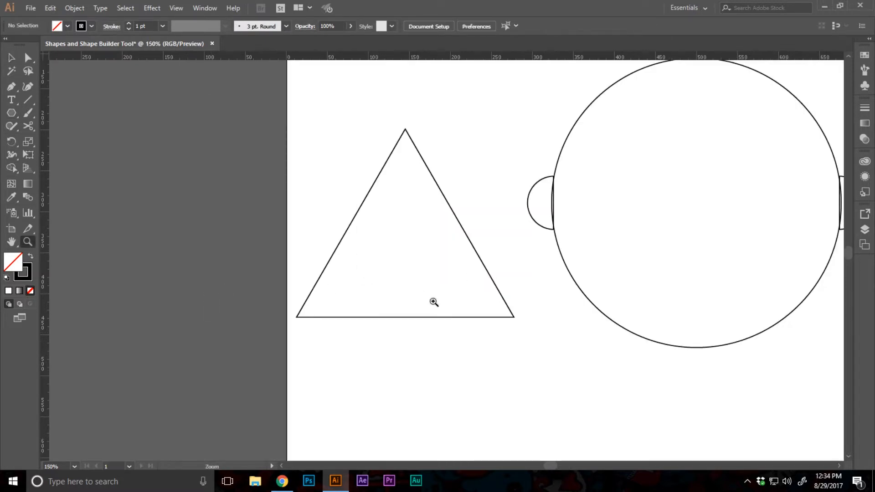
{"action": "left_click_drag", "start_coordinate": [13, 113], "coordinate": [59, 138]}
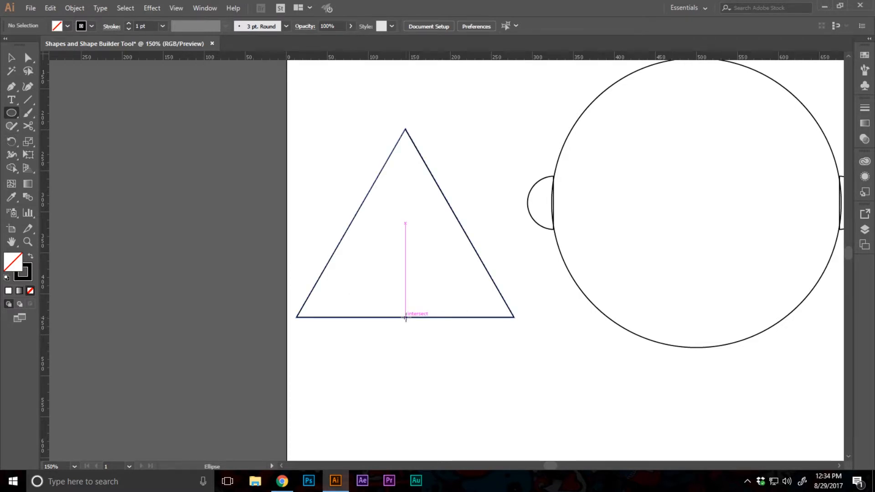
{"action": "left_click_drag", "start_coordinate": [405, 318], "coordinate": [513, 412]}
Examine in Outline mode how the circle meets the triangle's lower left corner, and return to Preview mode
{"action": "key", "text": "z"}
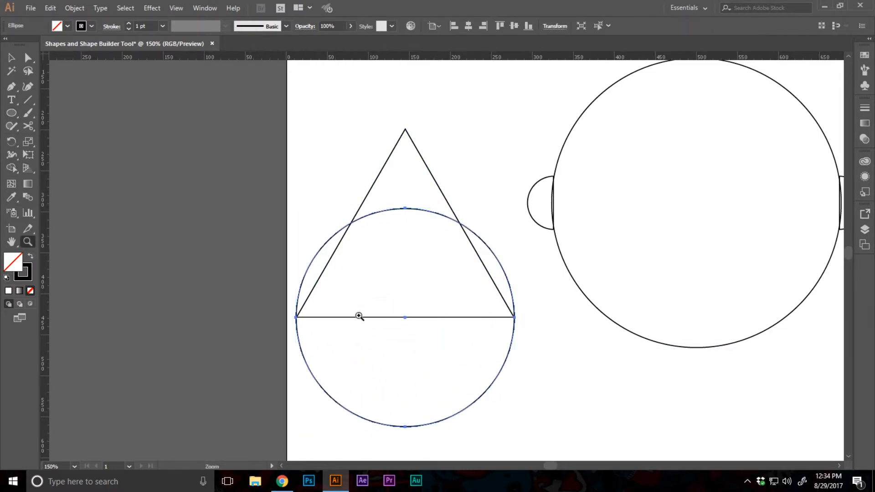
{"action": "left_click_drag", "start_coordinate": [288, 301], "coordinate": [309, 332]}
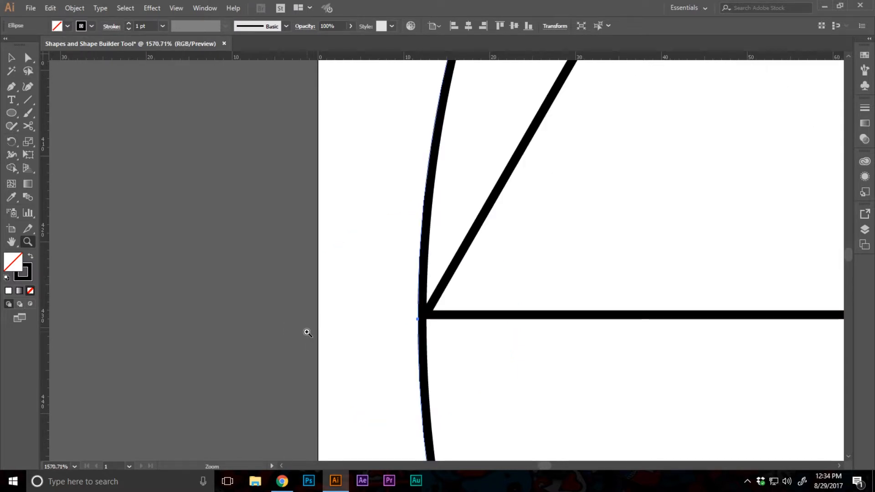
{"action": "key", "text": "ctrl+y"}
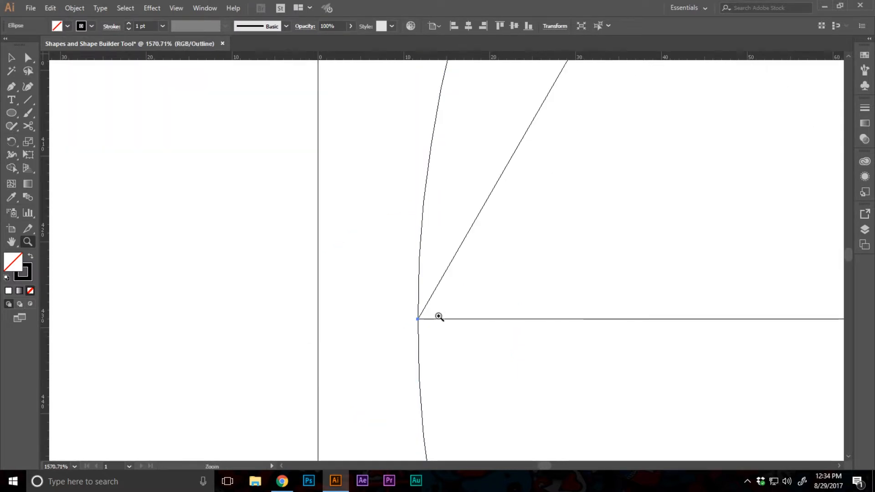
{"action": "left_click_drag", "start_coordinate": [412, 303], "coordinate": [436, 339]}
{"action": "left_click", "coordinate": [602, 296], "text": "alt"}
{"action": "left_click", "coordinate": [602, 296], "text": "alt"}
{"action": "left_click", "coordinate": [602, 297], "text": "alt"}
{"action": "left_click", "coordinate": [602, 296], "text": "alt"}
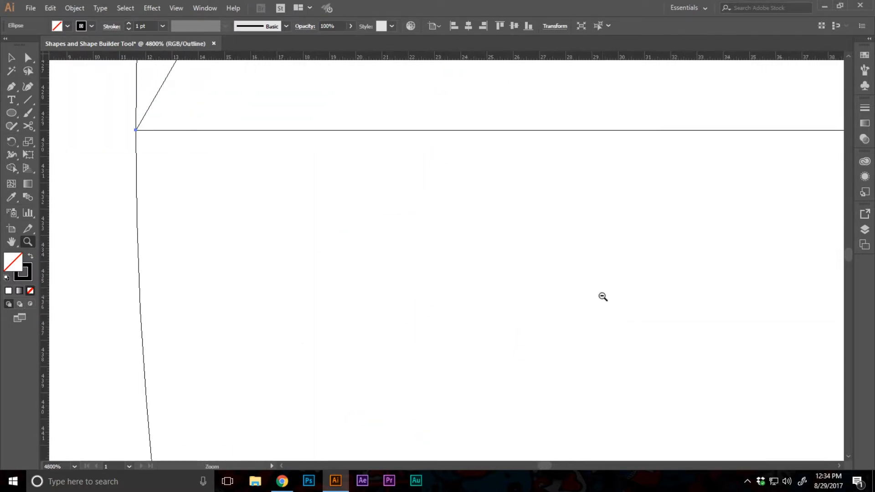
{"action": "left_click", "coordinate": [603, 296], "text": "alt"}
{"action": "left_click", "coordinate": [602, 296], "text": "alt"}
{"action": "left_click", "coordinate": [602, 296], "text": "alt"}
{"action": "left_click", "coordinate": [602, 296], "text": "alt"}
{"action": "left_click", "coordinate": [603, 296], "text": "alt"}
{"action": "left_click", "coordinate": [602, 296], "text": "alt"}
{"action": "left_click", "coordinate": [602, 296], "text": "alt"}
{"action": "left_click", "coordinate": [602, 296], "text": "alt"}
{"action": "left_click", "coordinate": [602, 296], "text": "alt"}
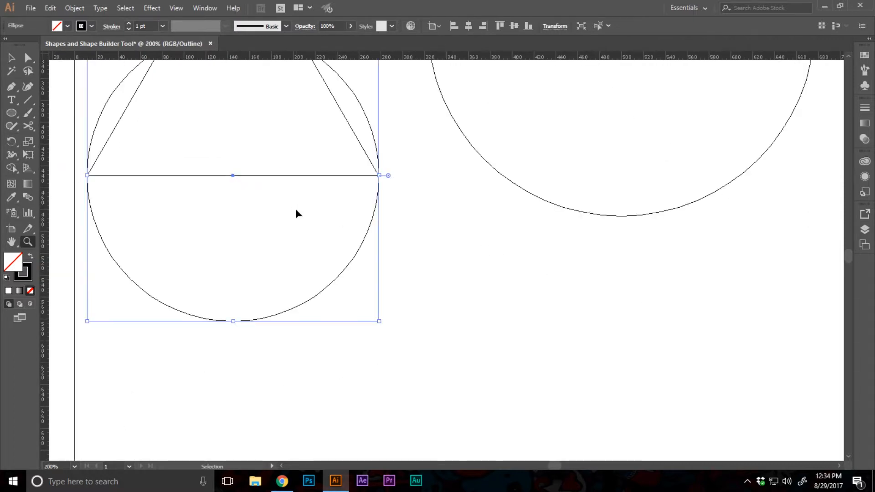
{"action": "key", "text": "ctrl+y"}
{"action": "scroll", "coordinate": [298, 211], "scroll_direction": "up", "scroll_amount": 3}
{"action": "left_click", "coordinate": [309, 213], "text": "alt"}
{"action": "scroll", "coordinate": [382, 257], "scroll_direction": "up", "scroll_amount": 1}
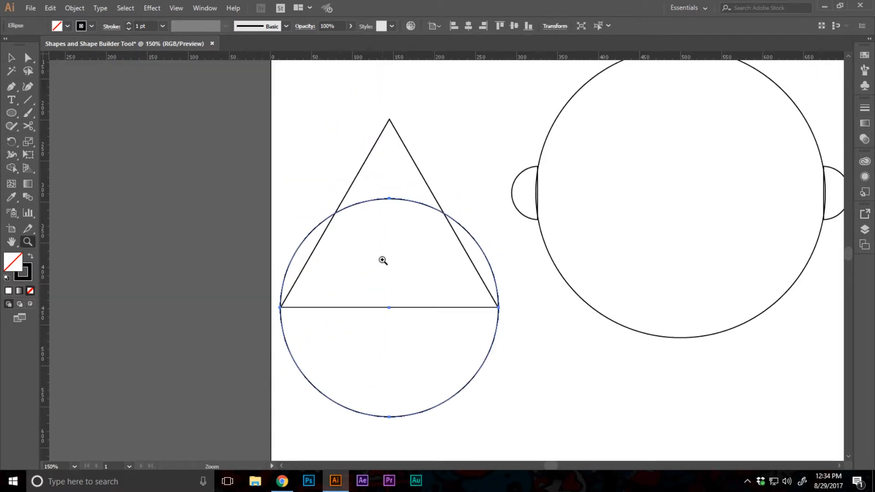
Remove the two circle segments outside the triangle's sloping sides with Shape Builder, and deselect the shapes
{"action": "key", "text": "v"}
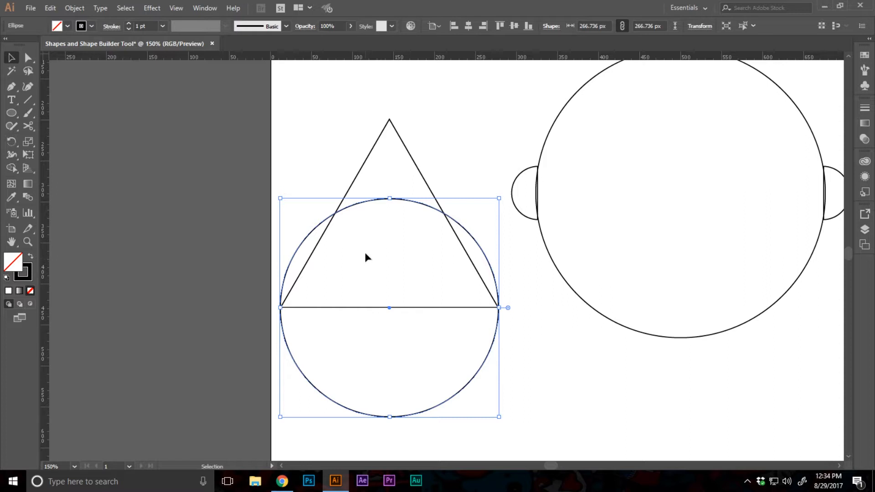
{"action": "left_click", "coordinate": [345, 308], "text": "shift"}
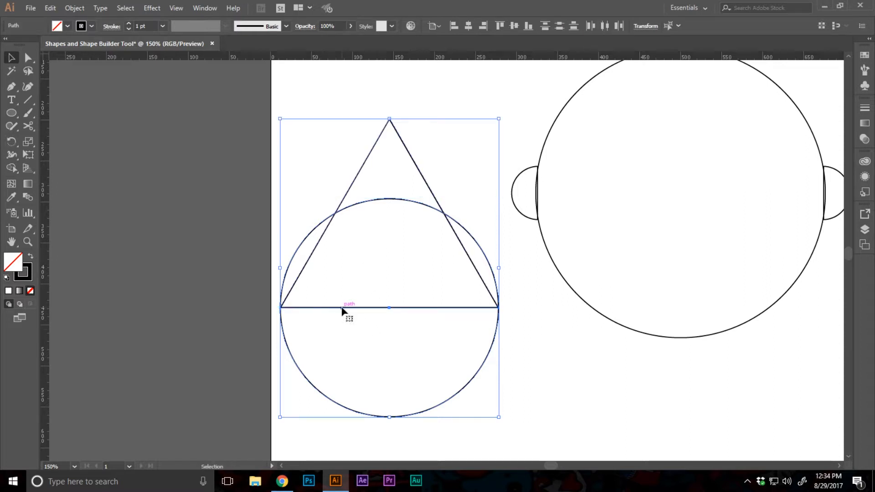
{"action": "key", "text": "shift+m"}
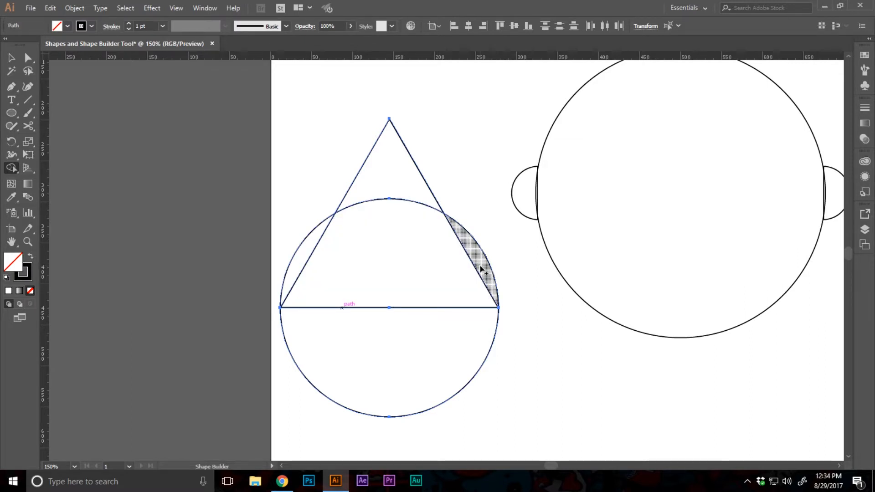
{"action": "left_click", "coordinate": [301, 260], "text": "alt"}
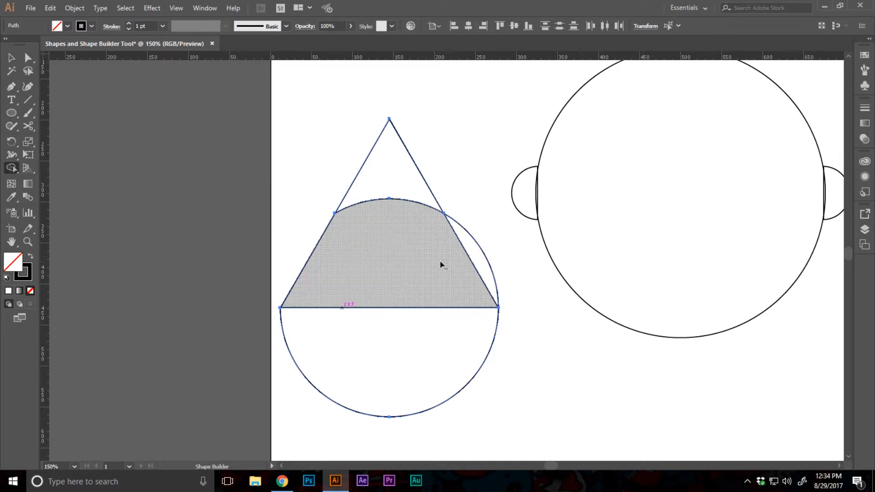
{"action": "left_click", "coordinate": [479, 267], "text": "alt"}
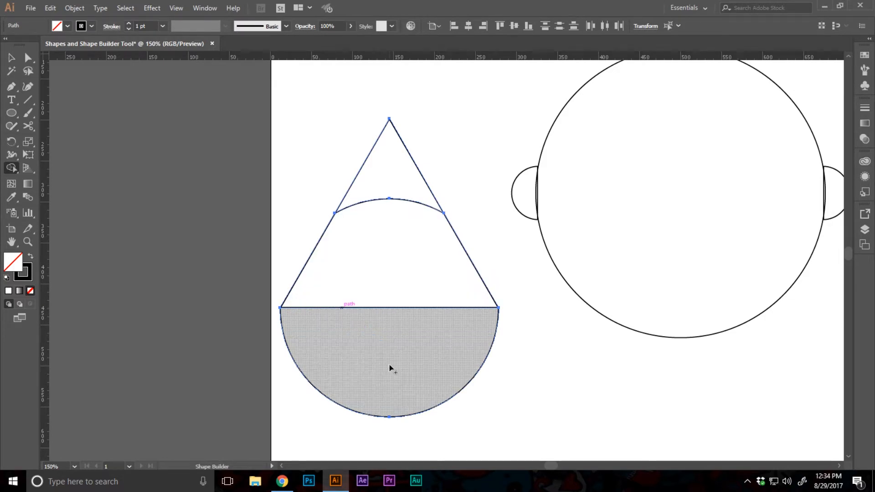
{"action": "key", "text": "v"}
{"action": "left_click", "coordinate": [522, 361]}
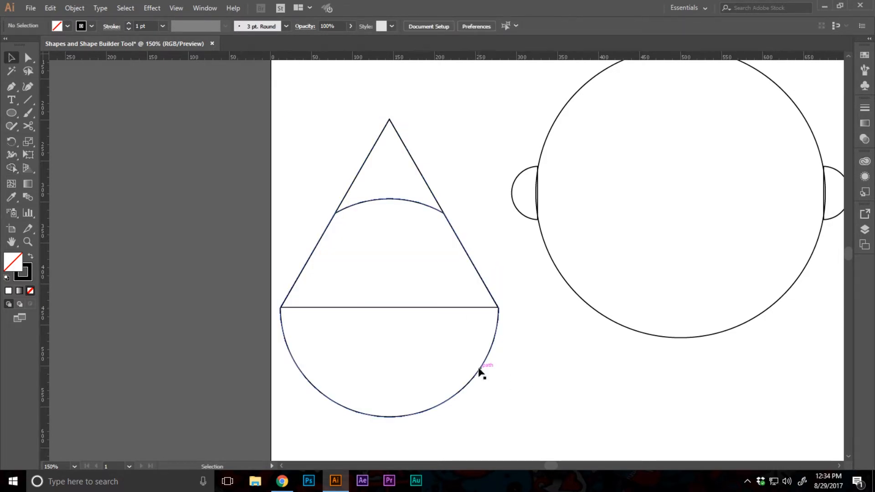
Merge the remaining triangle and circle regions into one teardrop shape with Shape Builder
{"action": "left_click_drag", "start_coordinate": [479, 371], "coordinate": [516, 412]}
{"action": "key", "text": "ctrl+z"}
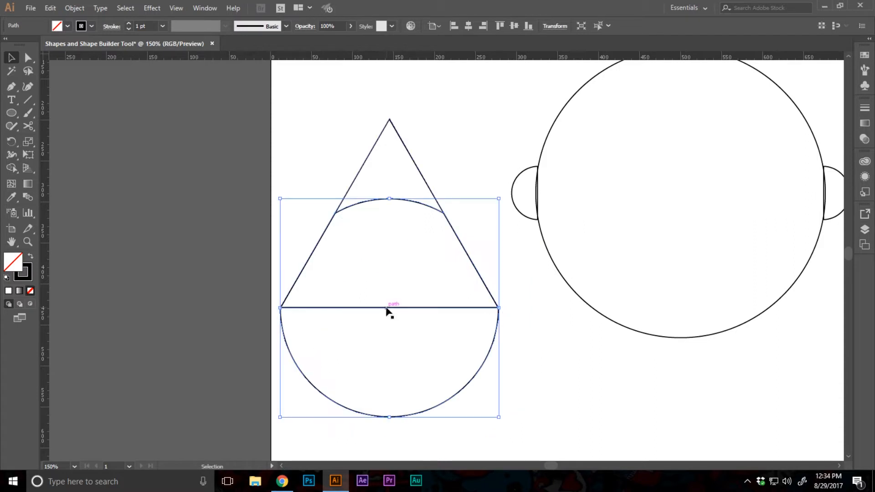
{"action": "left_click", "coordinate": [385, 308], "text": "shift"}
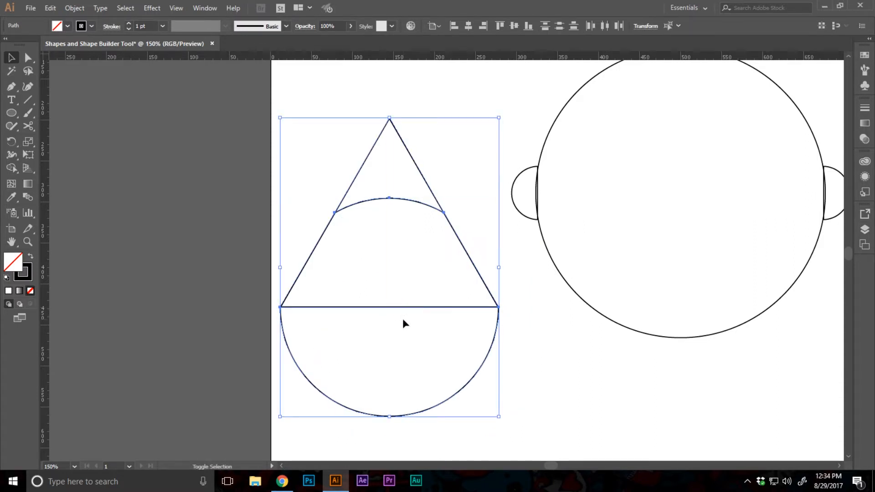
{"action": "key", "text": "shift+m"}
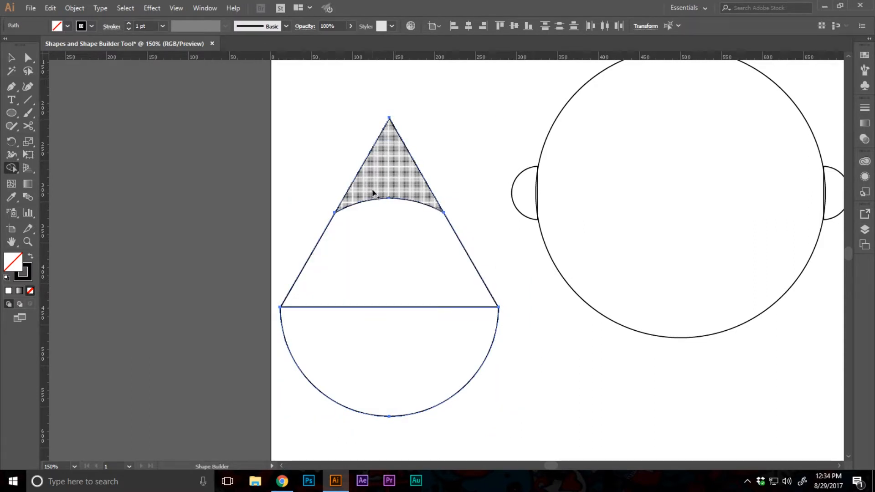
{"action": "left_click_drag", "start_coordinate": [376, 190], "coordinate": [384, 344]}
{"action": "key", "text": "v"}
{"action": "left_click", "coordinate": [547, 381]}
Scale the teardrop down about its centre and narrow it into a small, slim drop
{"action": "key", "text": "z"}
{"action": "scroll", "coordinate": [571, 382], "scroll_direction": "up", "scroll_amount": 2}
{"action": "left_click", "coordinate": [499, 271], "text": "alt"}
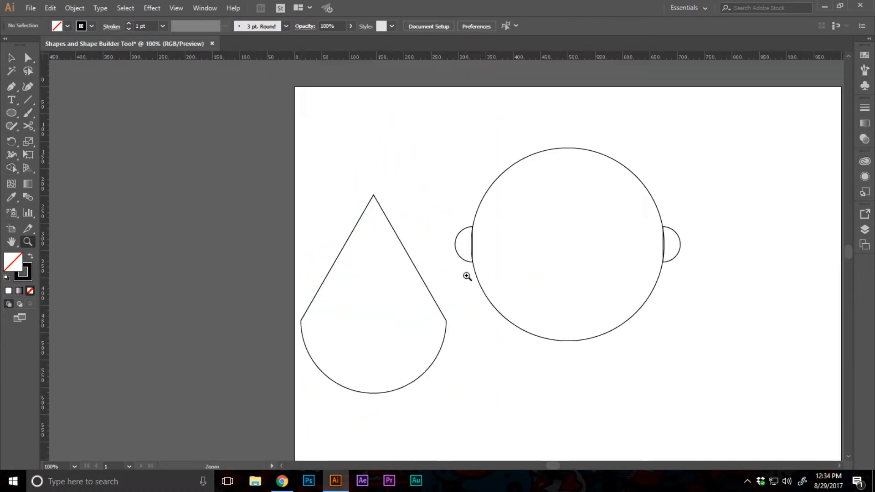
{"action": "left_click", "coordinate": [467, 254]}
{"action": "key", "text": "v"}
{"action": "left_click", "coordinate": [359, 269]}
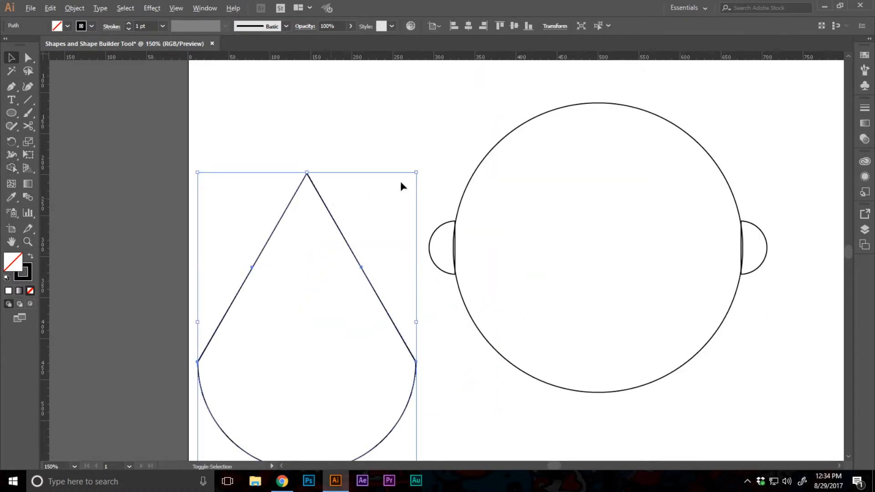
{"action": "left_click_drag", "start_coordinate": [415, 172], "coordinate": [383, 279]}
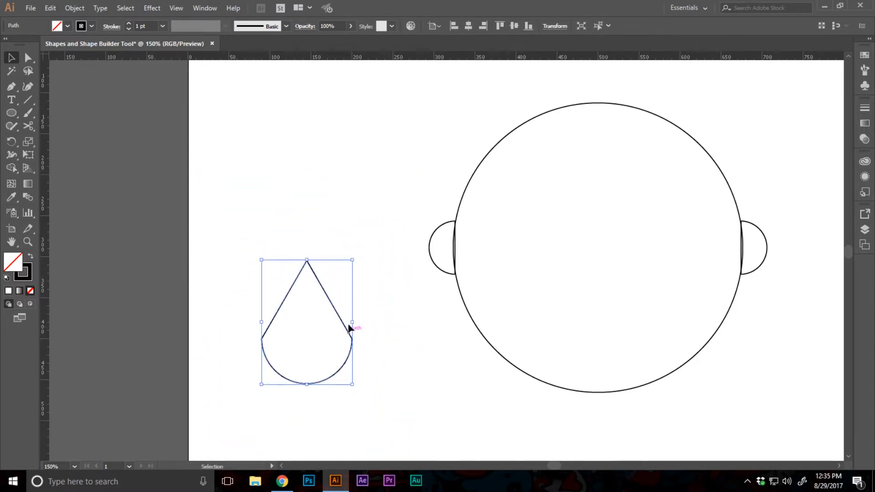
{"action": "left_click_drag", "start_coordinate": [354, 322], "coordinate": [301, 322]}
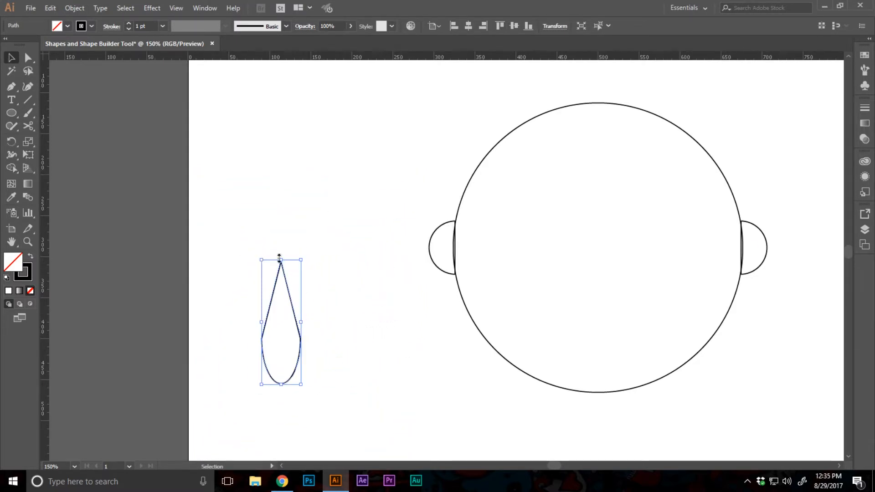
{"action": "left_click_drag", "start_coordinate": [300, 262], "coordinate": [295, 279]}
{"action": "left_click", "coordinate": [336, 264]}
{"action": "scroll", "coordinate": [335, 264], "scroll_direction": "up", "scroll_amount": 1}
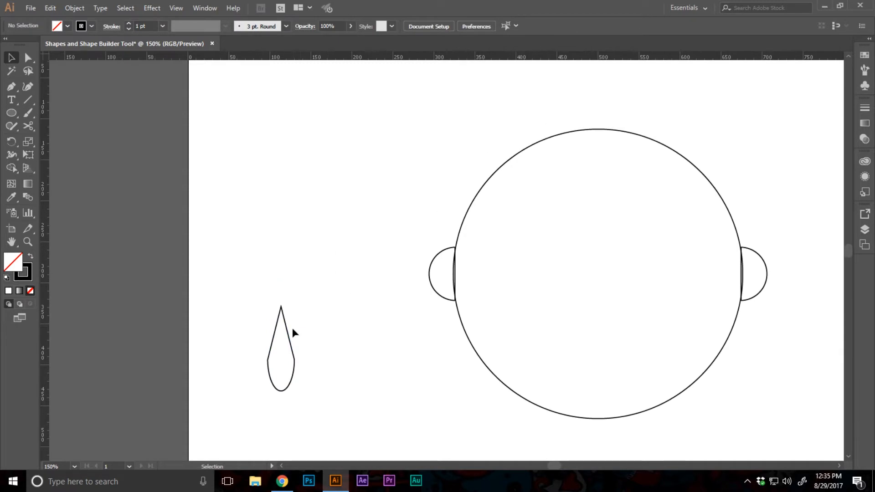
Move the slim drop to the large circle's upper left edge and rotate it so its tip points diagonally into the circle
{"action": "left_click_drag", "start_coordinate": [287, 331], "coordinate": [510, 103]}
{"action": "left_click", "coordinate": [575, 131], "text": "ctrl"}
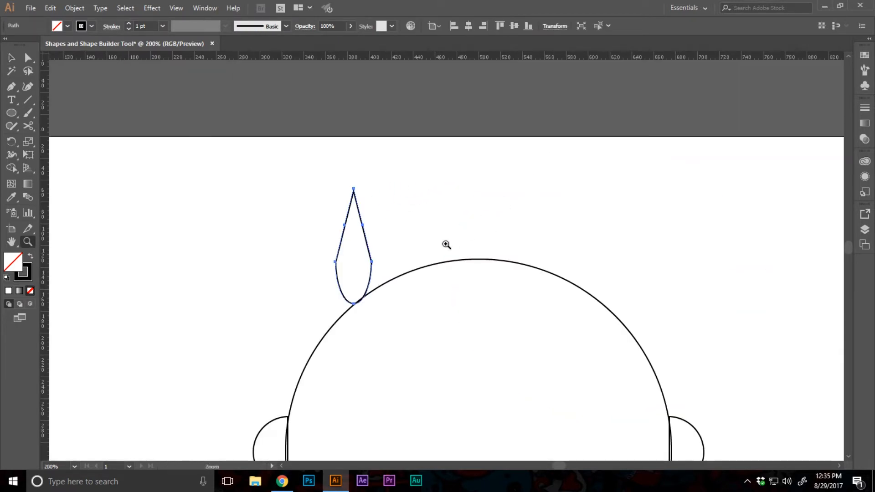
{"action": "left_click_drag", "start_coordinate": [378, 186], "coordinate": [400, 346]}
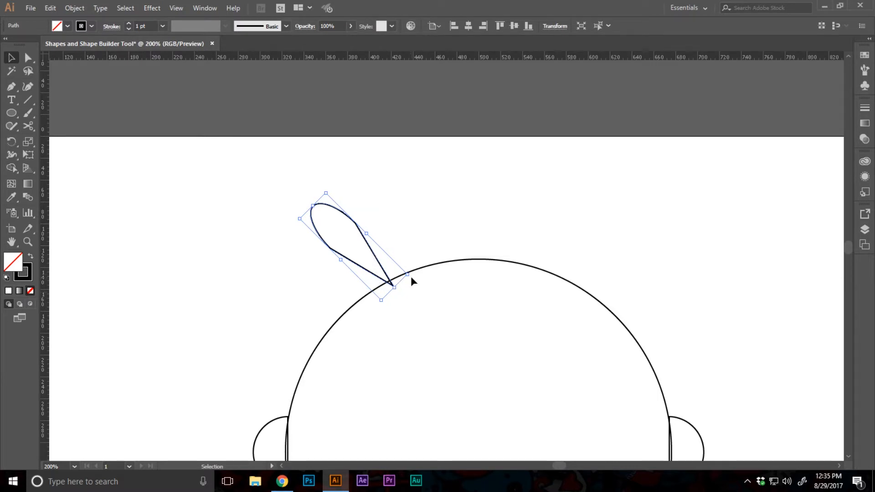
{"action": "left_click", "coordinate": [449, 278], "text": "ctrl+alt"}
{"action": "left_click", "coordinate": [449, 278], "text": "ctrl+alt"}
{"action": "left_click", "coordinate": [451, 253], "text": "ctrl"}
{"action": "left_click", "coordinate": [451, 253], "text": "ctrl"}
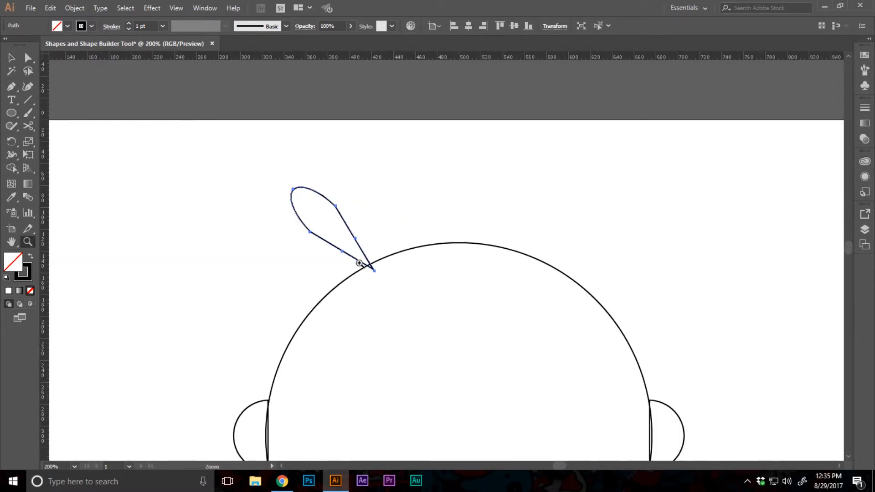
Reflect a copy of the drop across the vertical axis and move it straight across to the circle's upper right
{"action": "right_click", "coordinate": [348, 227]}
{"action": "mouse_move", "coordinate": [386, 388]}
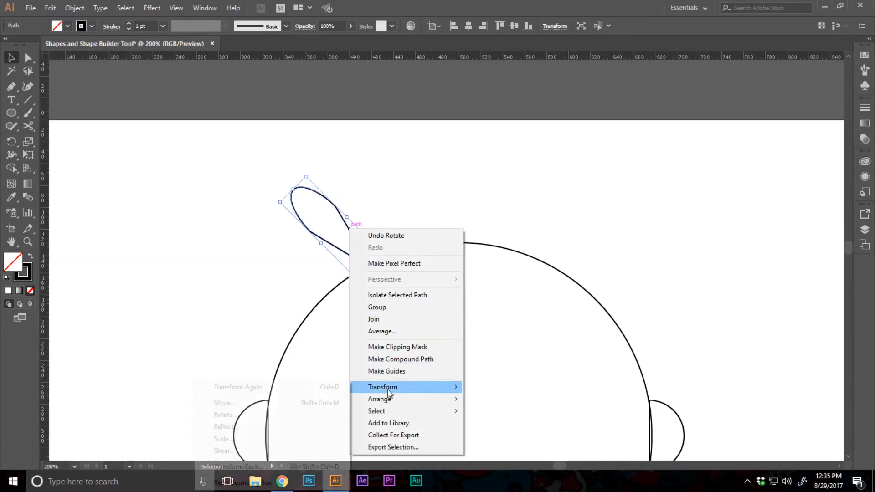
{"action": "left_click", "coordinate": [295, 427]}
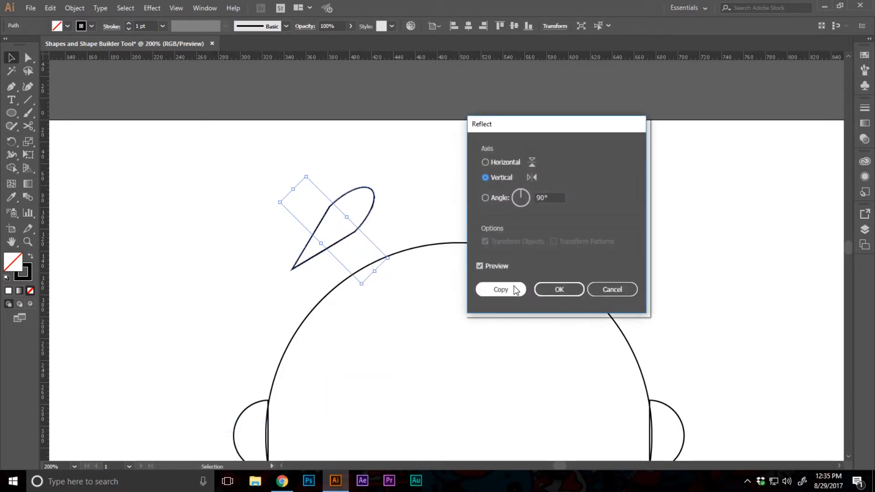
{"action": "left_click", "coordinate": [514, 291]}
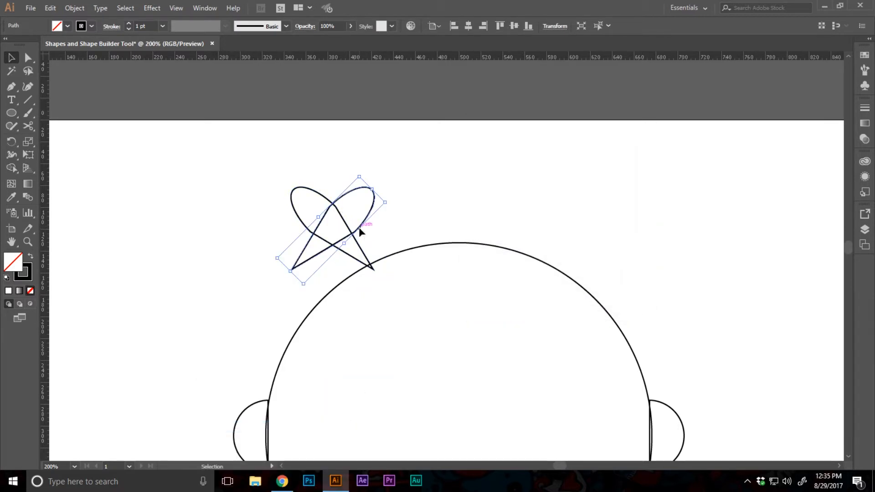
{"action": "left_click_drag", "start_coordinate": [360, 232], "coordinate": [573, 229]}
Group the two drops and centre the group horizontally above the large circle
{"action": "left_click_drag", "start_coordinate": [658, 214], "coordinate": [298, 236]}
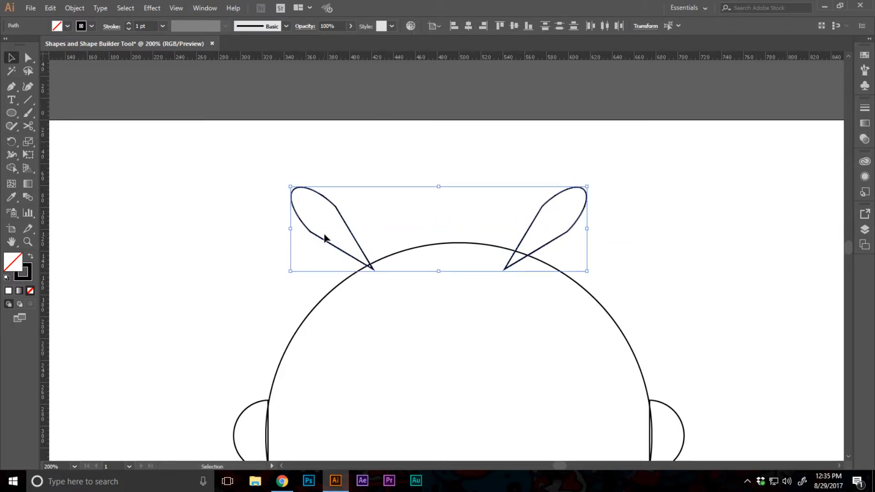
{"action": "left_click", "coordinate": [81, 6]}
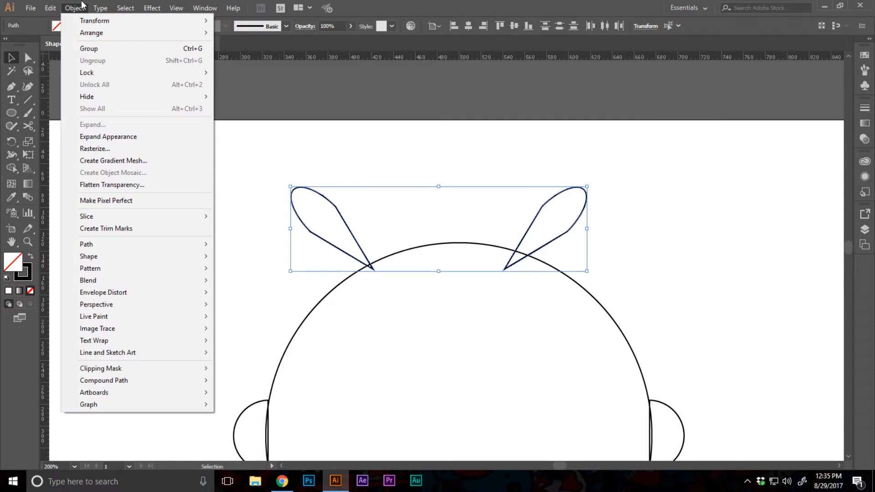
{"action": "left_click", "coordinate": [92, 48]}
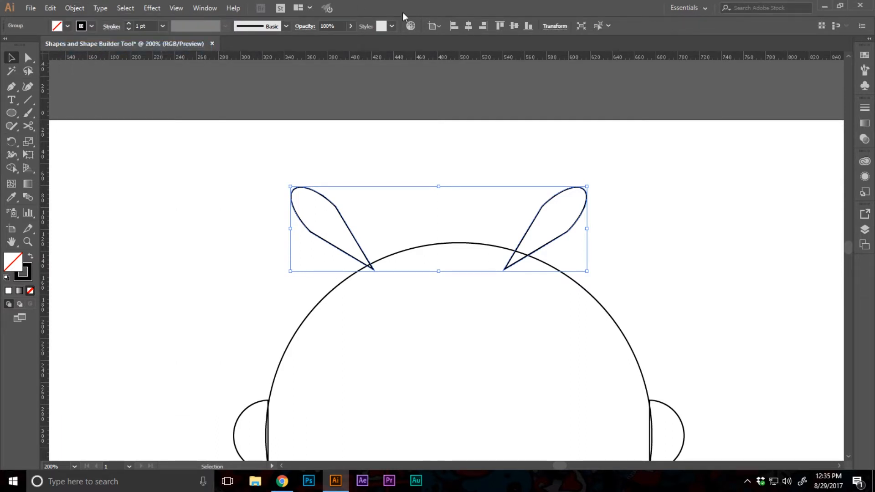
{"action": "left_click", "coordinate": [471, 27]}
{"action": "left_click", "coordinate": [702, 209]}
Draw an ellipse about 51 by 29 px as an eye in the upper left half of the large circle
{"action": "key", "text": "z"}
{"action": "left_click", "coordinate": [438, 285], "text": "alt"}
{"action": "left_click", "coordinate": [438, 285], "text": "alt"}
{"action": "left_click", "coordinate": [437, 286], "text": "alt"}
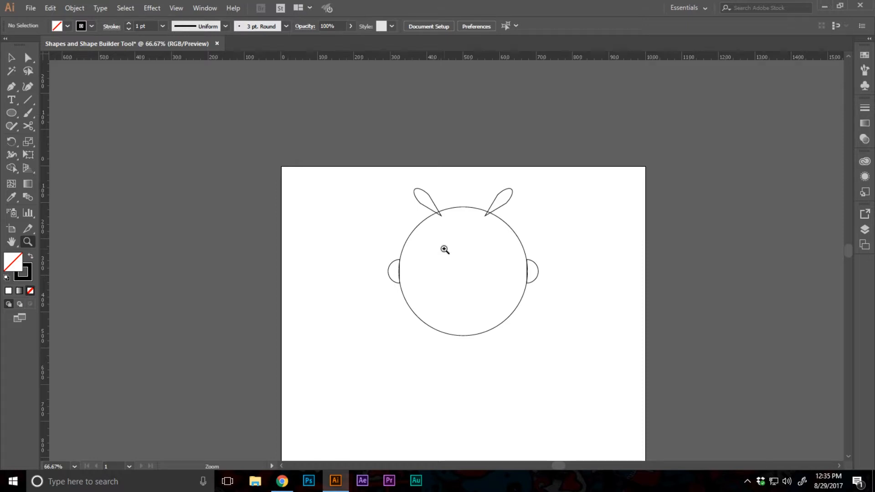
{"action": "left_click", "coordinate": [445, 250]}
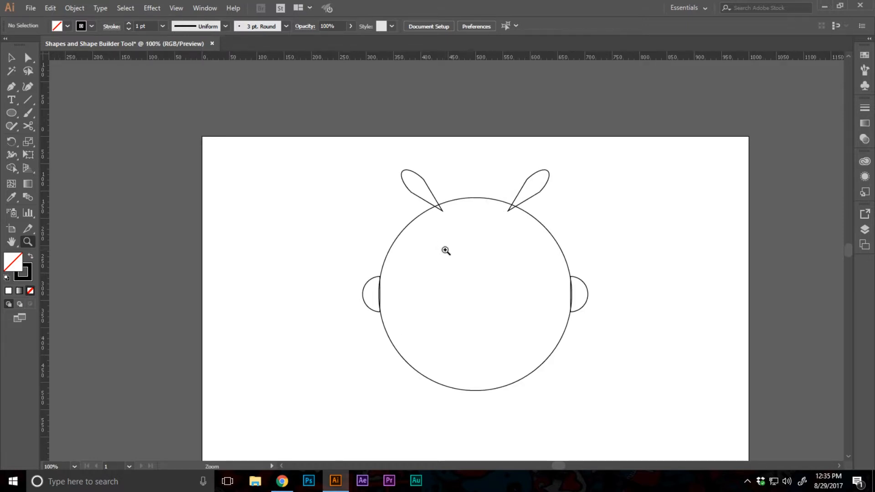
{"action": "left_click", "coordinate": [445, 250]}
{"action": "key", "text": "l"}
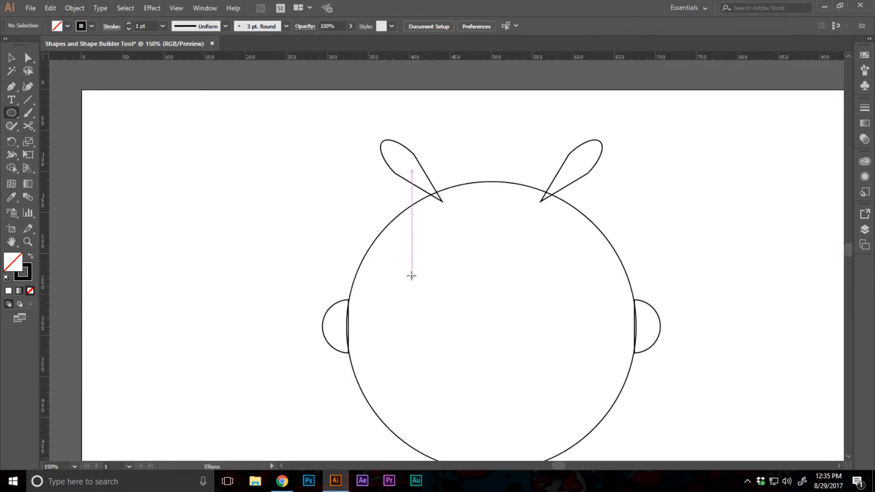
{"action": "mouse_move", "coordinate": [411, 275]}
{"action": "left_mouse_down"}
{"action": "mouse_move", "coordinate": [468, 297]}
{"action": "mouse_move", "coordinate": [455, 301]}
{"action": "left_mouse_up"}
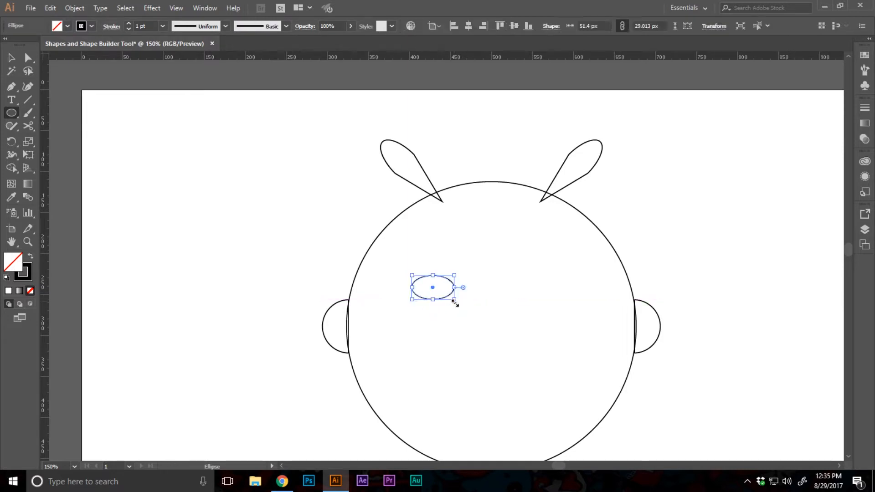
Duplicate the eye ellipse straight across to the face's right half and centre the pair horizontally on the face
{"action": "key", "text": "v"}
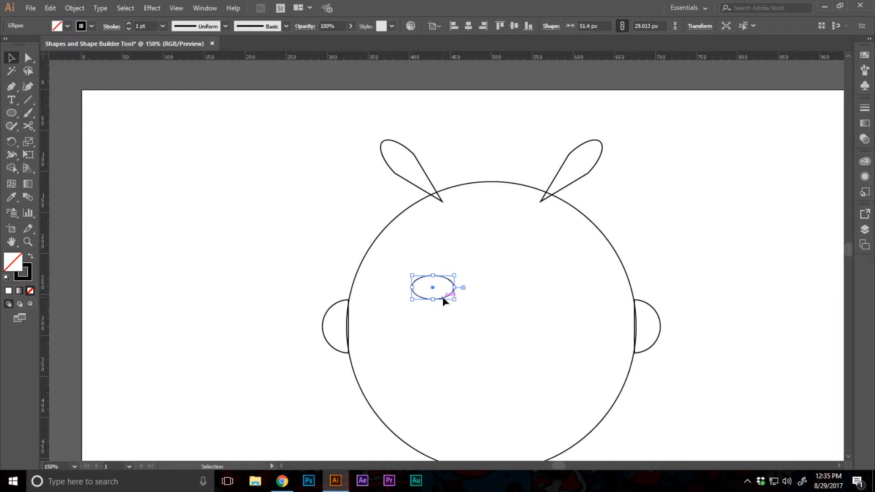
{"action": "left_click_drag", "start_coordinate": [443, 301], "coordinate": [559, 301]}
{"action": "left_click_drag", "start_coordinate": [559, 332], "coordinate": [576, 307]}
{"action": "key", "text": "ctrl"}
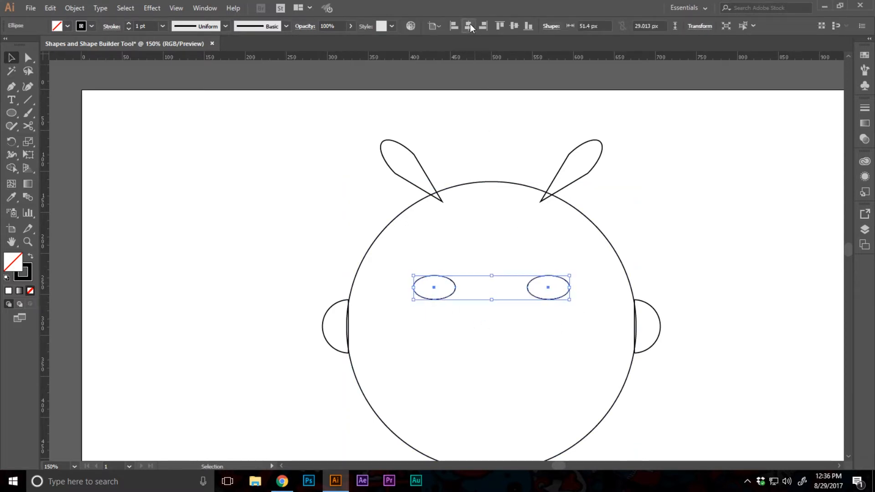
{"action": "key", "text": "ctrl"}
{"action": "left_click", "coordinate": [474, 117]}
Create a three-sided polygon in the middle of the face
{"action": "scroll", "coordinate": [570, 237], "scroll_direction": "down", "scroll_amount": 3}
{"action": "key", "text": "z"}
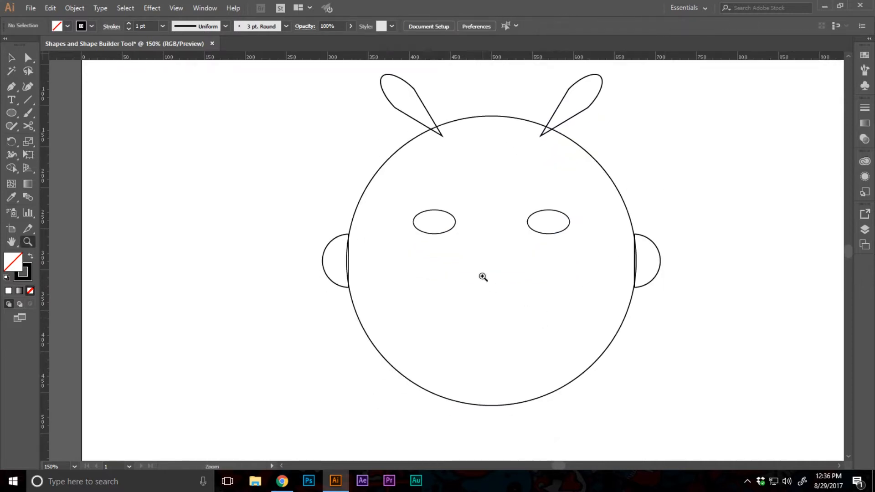
{"action": "left_click", "coordinate": [477, 267]}
{"action": "scroll", "coordinate": [478, 268], "scroll_direction": "up", "scroll_amount": 1}
{"action": "left_click_drag", "start_coordinate": [11, 113], "coordinate": [64, 154]}
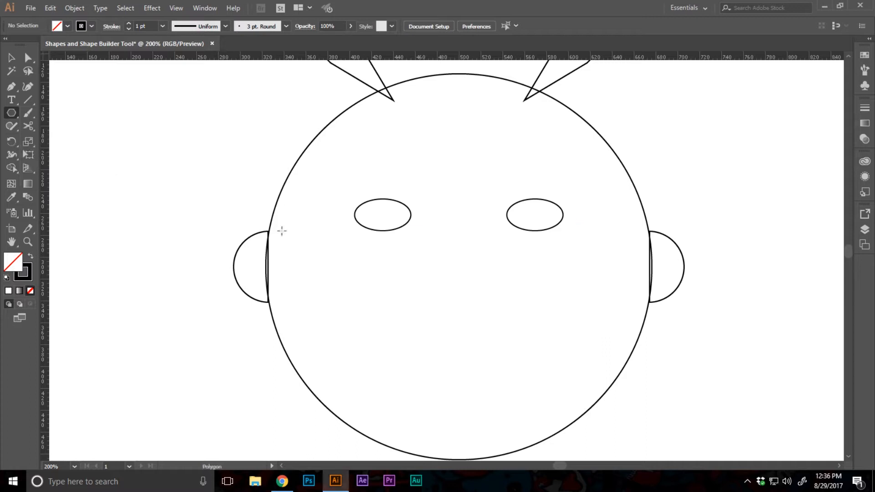
{"action": "left_click", "coordinate": [474, 283]}
{"action": "key", "text": "Return"}
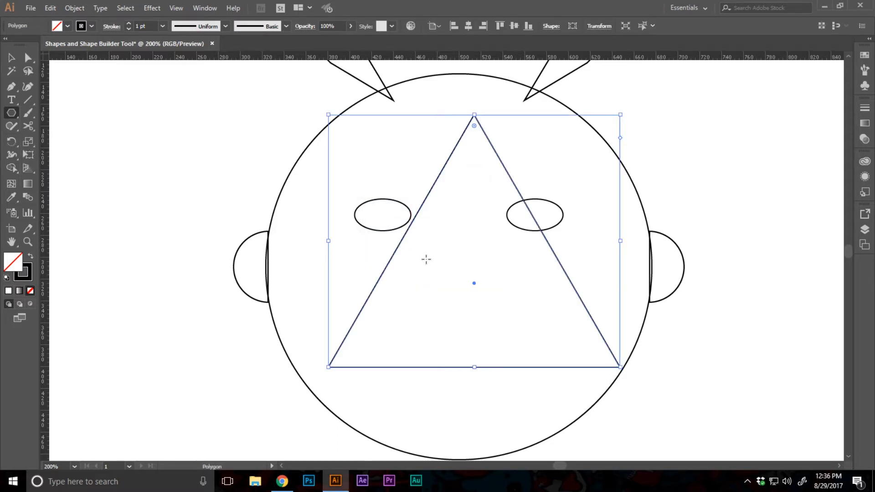
Scale the face's triangle down about its centre and align it horizontally and vertically to the artboard's centre
{"action": "key", "text": "v"}
{"action": "left_click_drag", "start_coordinate": [618, 120], "coordinate": [578, 169]}
{"action": "left_click", "coordinate": [468, 25]}
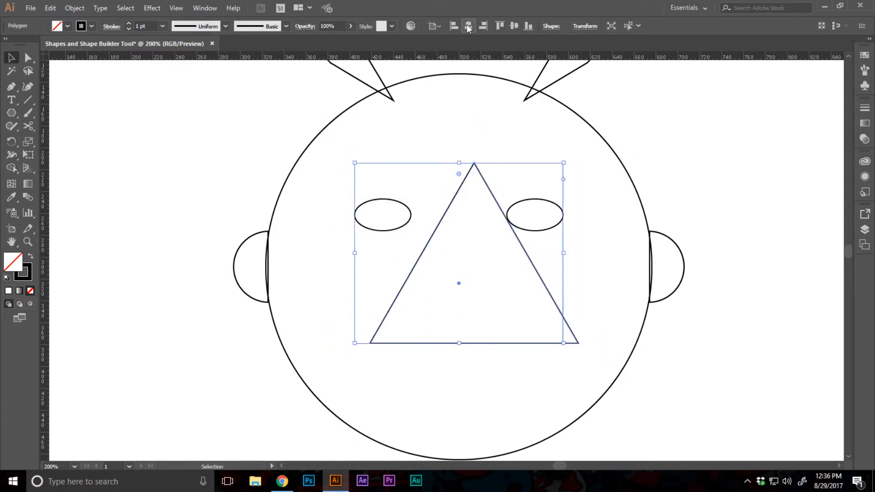
{"action": "left_click", "coordinate": [513, 26]}
Move the triangle straight up into the face and scale it down to a small nose just below the eyes
{"action": "scroll", "coordinate": [564, 146], "scroll_direction": "down", "scroll_amount": 2}
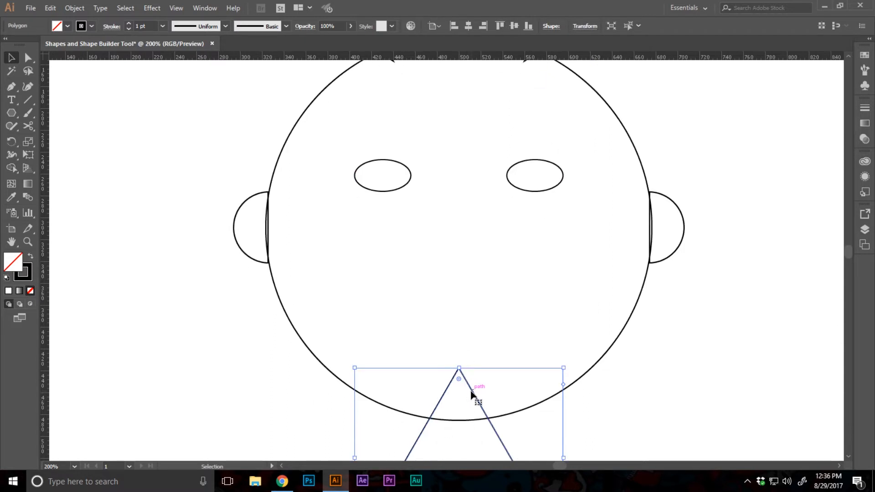
{"action": "left_click_drag", "start_coordinate": [471, 380], "coordinate": [470, 151]}
{"action": "left_click_drag", "start_coordinate": [566, 139], "coordinate": [543, 199]}
{"action": "scroll", "coordinate": [546, 240], "scroll_direction": "up", "scroll_amount": 1}
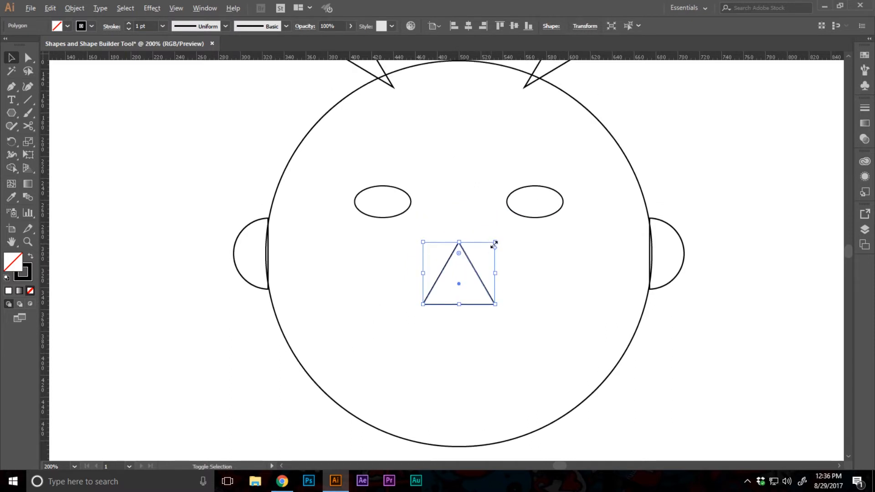
Scale the nose triangle down slightly more about its centre and deselect it
{"action": "left_click_drag", "start_coordinate": [495, 246], "coordinate": [489, 249]}
{"action": "left_click", "coordinate": [524, 267]}
Draw a tall rounded rectangle as the body, overlapping the bottom of the head, and centre it horizontally on the artboard
{"action": "key", "text": "z"}
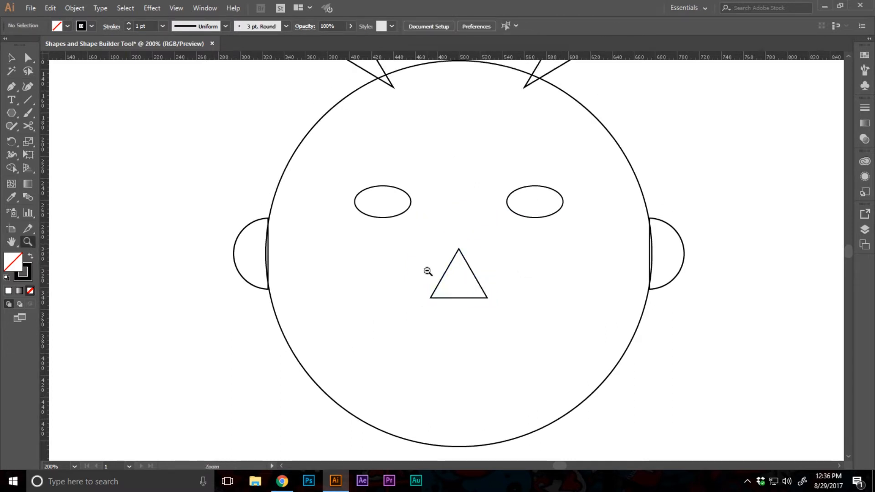
{"action": "left_click", "coordinate": [426, 272], "text": "alt"}
{"action": "left_click", "coordinate": [426, 271], "text": "alt"}
{"action": "left_click", "coordinate": [426, 271], "text": "alt"}
{"action": "left_click", "coordinate": [426, 271], "text": "alt"}
{"action": "left_click", "coordinate": [455, 306]}
{"action": "scroll", "coordinate": [457, 265], "scroll_direction": "down", "scroll_amount": 2}
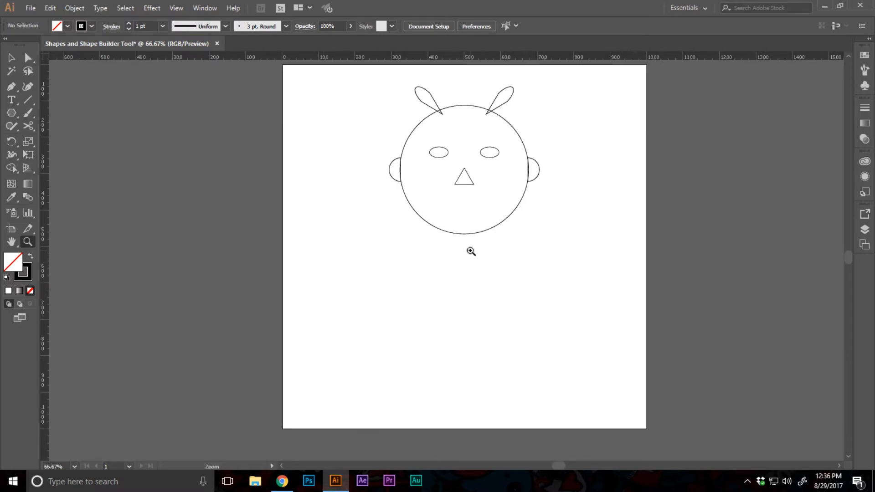
{"action": "left_click", "coordinate": [11, 112]}
{"action": "left_click", "coordinate": [72, 127]}
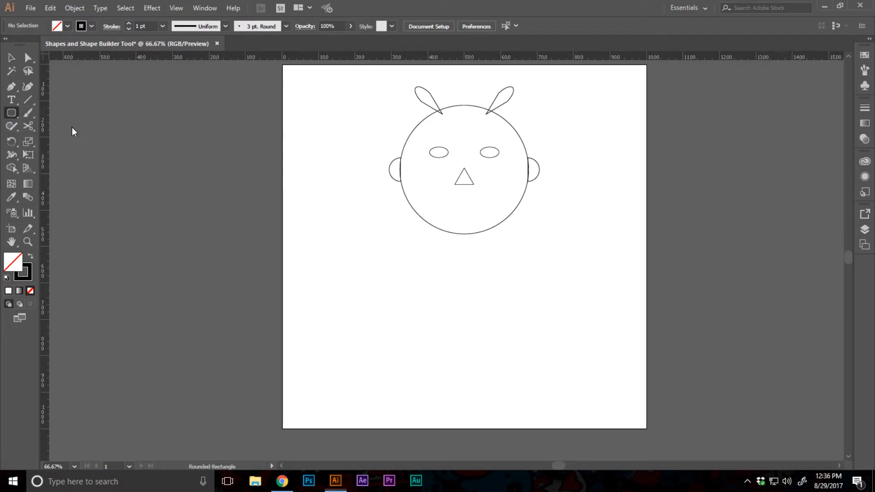
{"action": "left_click_drag", "start_coordinate": [384, 225], "coordinate": [526, 384]}
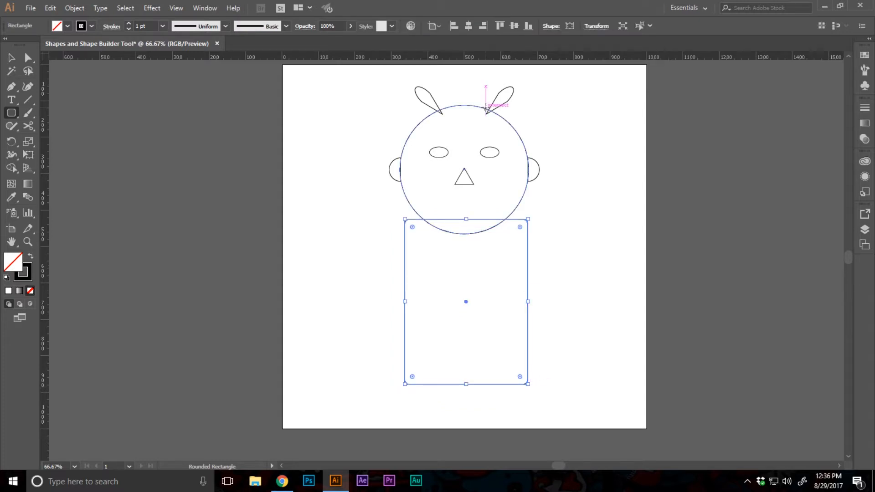
{"action": "key", "text": "v"}
{"action": "left_click", "coordinate": [588, 207]}
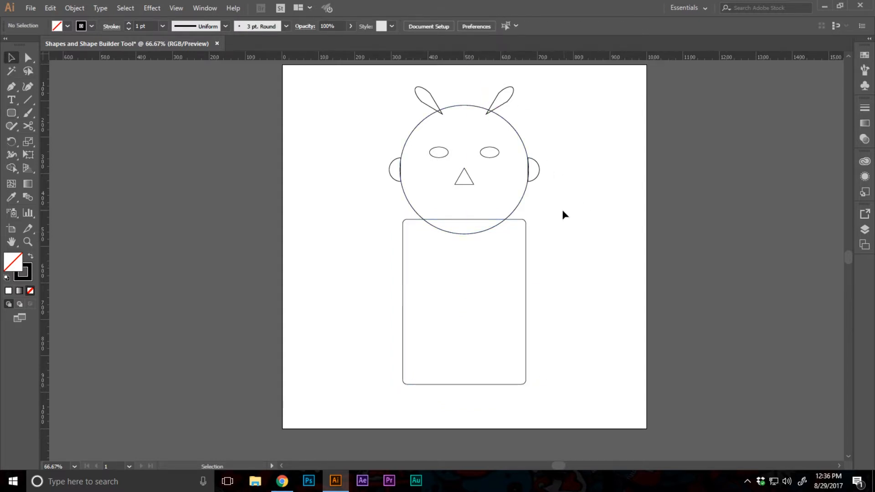
Increase the corner radius of all four corners of the body rectangle so the shoulders are visibly rounder
{"action": "scroll", "coordinate": [547, 217], "scroll_direction": "down", "scroll_amount": 2}
{"action": "key", "text": "z"}
{"action": "left_click", "coordinate": [469, 214]}
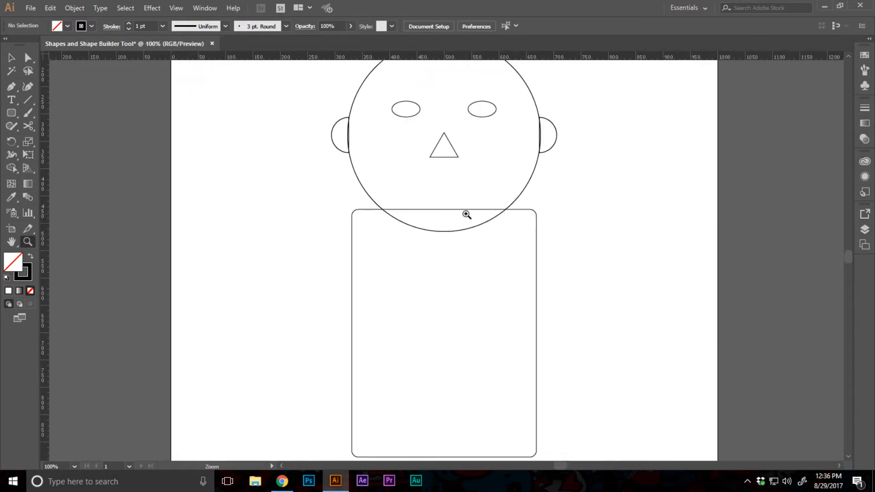
{"action": "left_click", "coordinate": [465, 215]}
{"action": "key", "text": "v"}
{"action": "left_click", "coordinate": [300, 256]}
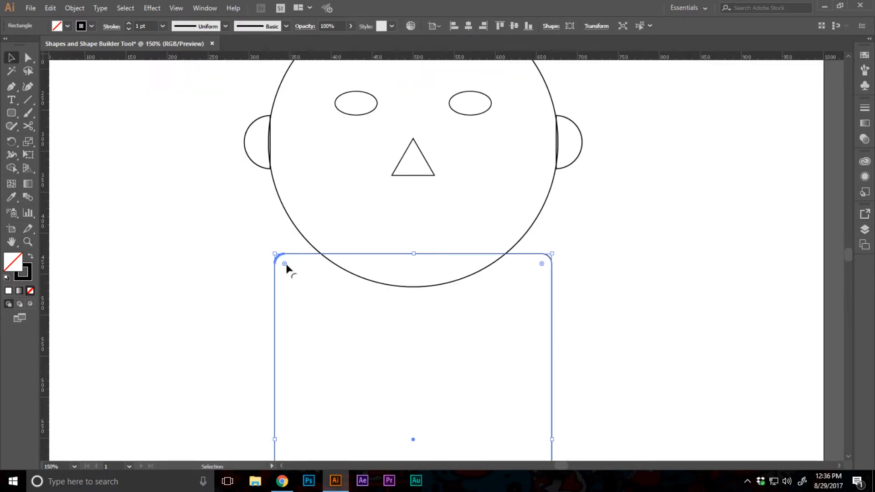
{"action": "left_click_drag", "start_coordinate": [286, 265], "coordinate": [299, 278]}
{"action": "left_click", "coordinate": [234, 278]}
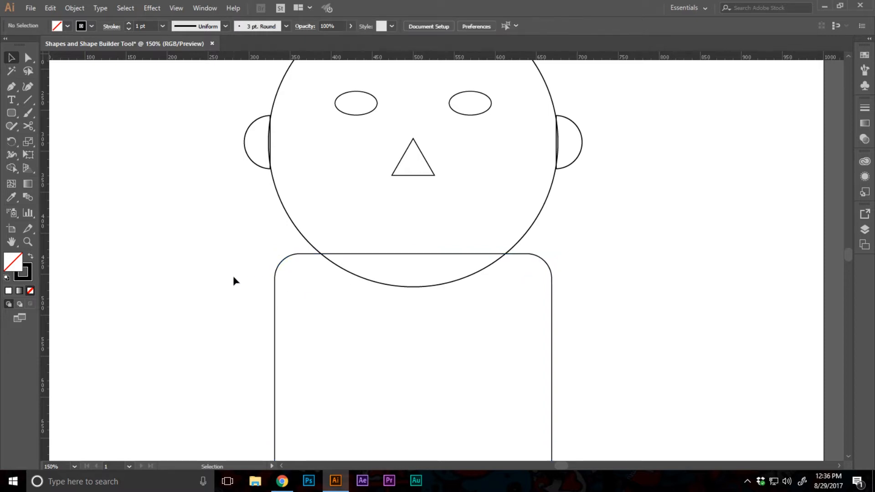
Draw a narrow upright rectangle to the left of the body as an arm
{"action": "scroll", "coordinate": [234, 278], "scroll_direction": "down", "scroll_amount": 3}
{"action": "key", "text": "ctrl+minus"}
{"action": "key", "text": "ctrl+minus"}
{"action": "scroll", "coordinate": [465, 282], "scroll_direction": "up", "scroll_amount": 1}
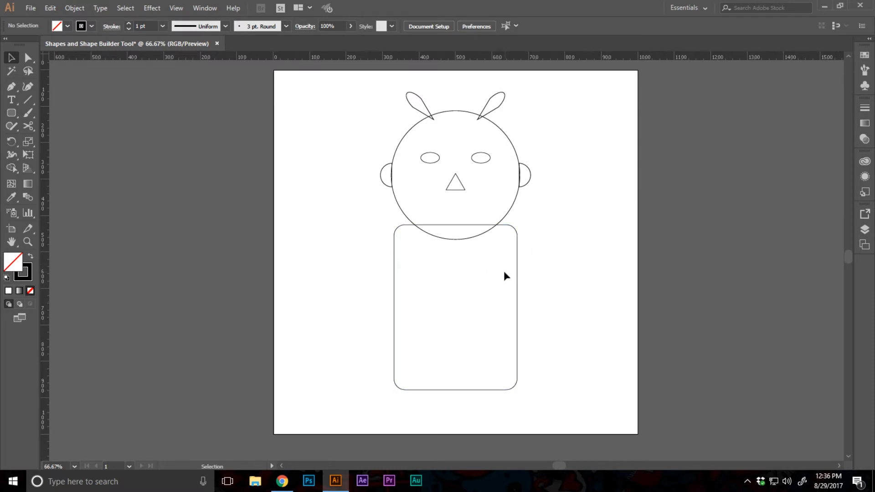
{"action": "left_click", "coordinate": [9, 112]}
{"action": "left_click", "coordinate": [68, 112]}
{"action": "left_click_drag", "start_coordinate": [315, 232], "coordinate": [336, 322]}
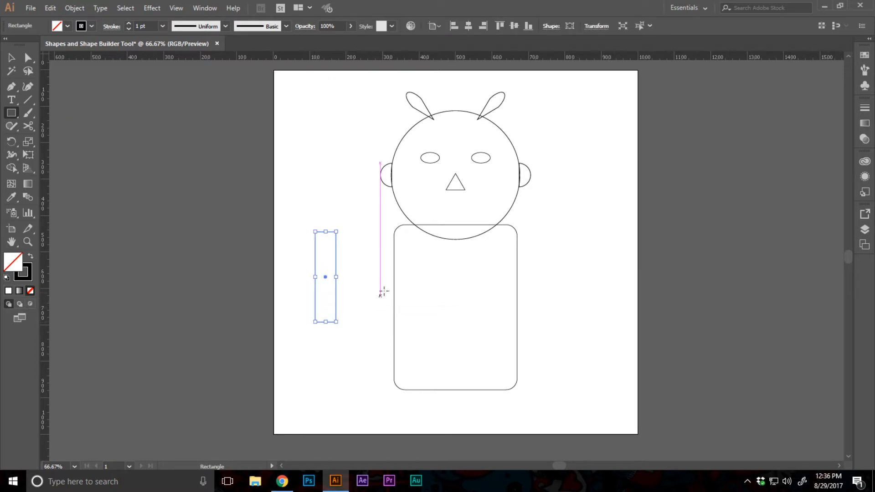
Rotate the arm rectangle 45° to slope down and outward, and place its upper end over the body's left shoulder
{"action": "key", "text": "ctrl+plus"}
{"action": "key", "text": "v"}
{"action": "left_click_drag", "start_coordinate": [354, 196], "coordinate": [446, 250]}
{"action": "left_click", "coordinate": [504, 251]}
{"action": "left_click", "coordinate": [447, 245]}
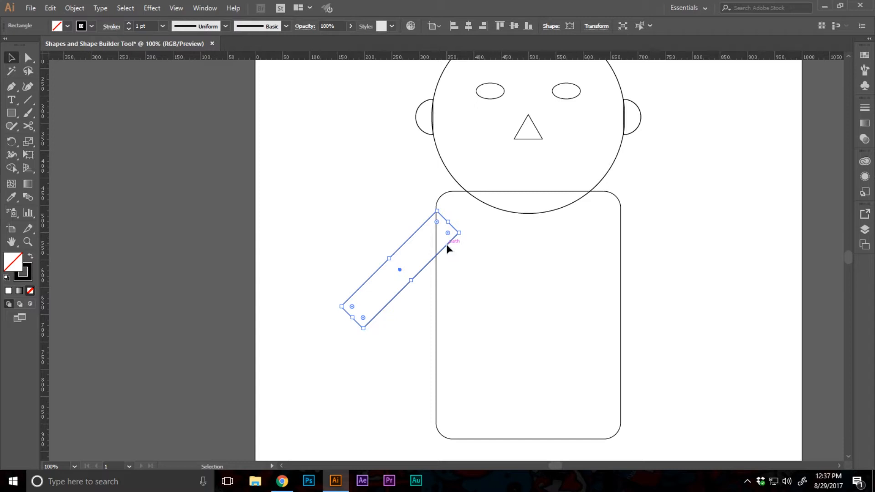
Duplicate the arm straight across, turn the copy to slope the opposite way, and place it at the body's right shoulder
{"action": "left_click_drag", "start_coordinate": [446, 245], "coordinate": [634, 252]}
{"action": "left_click_drag", "start_coordinate": [558, 337], "coordinate": [673, 297]}
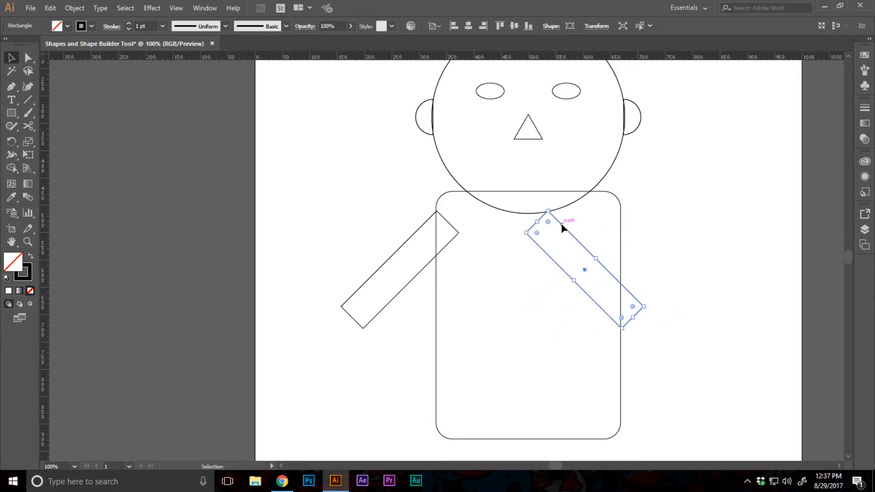
{"action": "left_click_drag", "start_coordinate": [562, 227], "coordinate": [634, 227]}
In outline view, move the left arm straight across so its topmost corner sits exactly on the body's left edge
{"action": "key", "text": "z"}
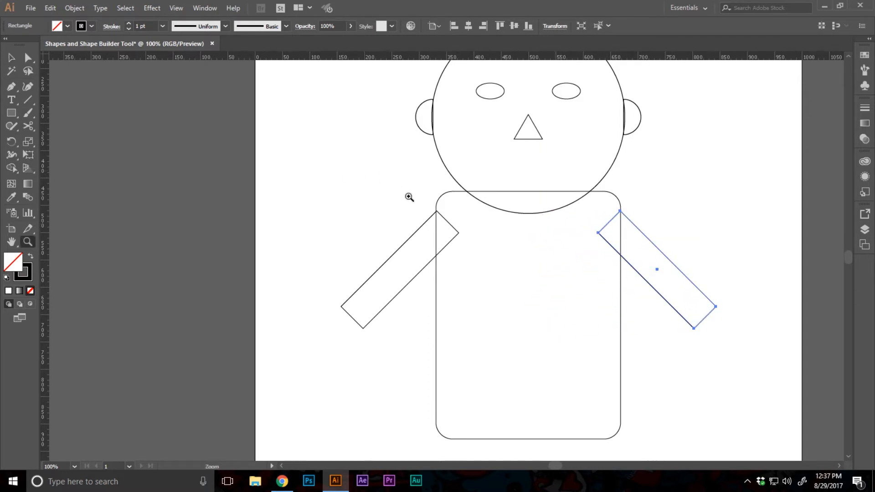
{"action": "left_click_drag", "start_coordinate": [409, 196], "coordinate": [411, 230]}
{"action": "key", "text": "ctrl+y"}
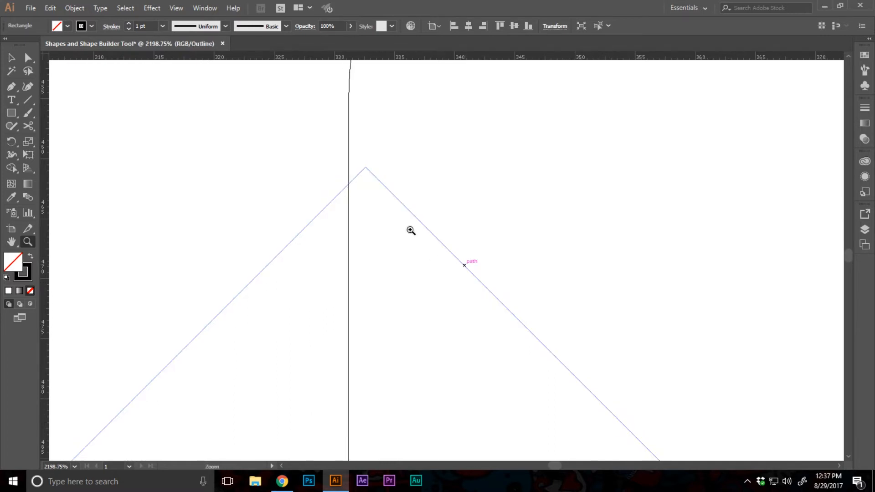
{"action": "key", "text": "ctrl+shift+a"}
{"action": "key", "text": "v"}
{"action": "left_click_drag", "start_coordinate": [415, 219], "coordinate": [398, 218]}
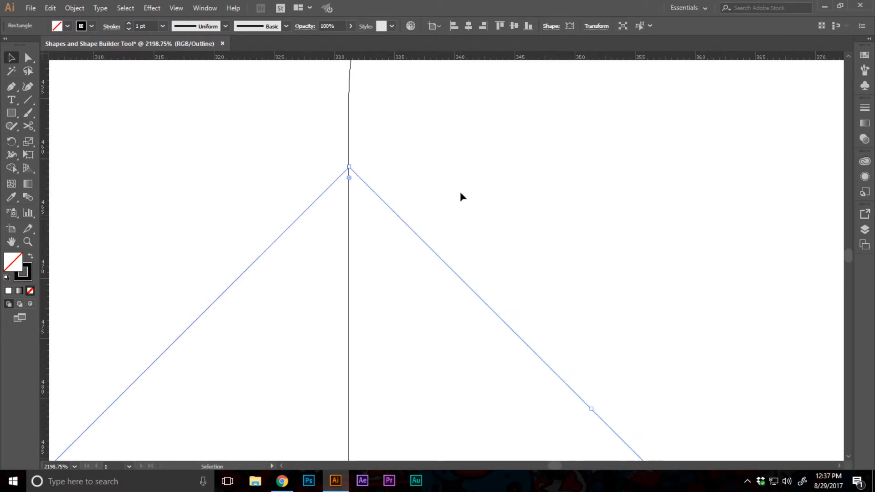
{"action": "left_click", "coordinate": [462, 194]}
Move the right arm straight across so its topmost corner sits exactly on the body's right edge
{"action": "key", "text": "z"}
{"action": "left_click", "coordinate": [485, 217], "text": "alt"}
{"action": "left_click", "coordinate": [490, 219], "text": "alt"}
{"action": "left_click", "coordinate": [502, 224], "text": "alt"}
{"action": "left_click", "coordinate": [531, 238], "text": "alt"}
{"action": "left_click", "coordinate": [541, 244], "text": "alt"}
{"action": "left_click", "coordinate": [607, 278], "text": "alt"}
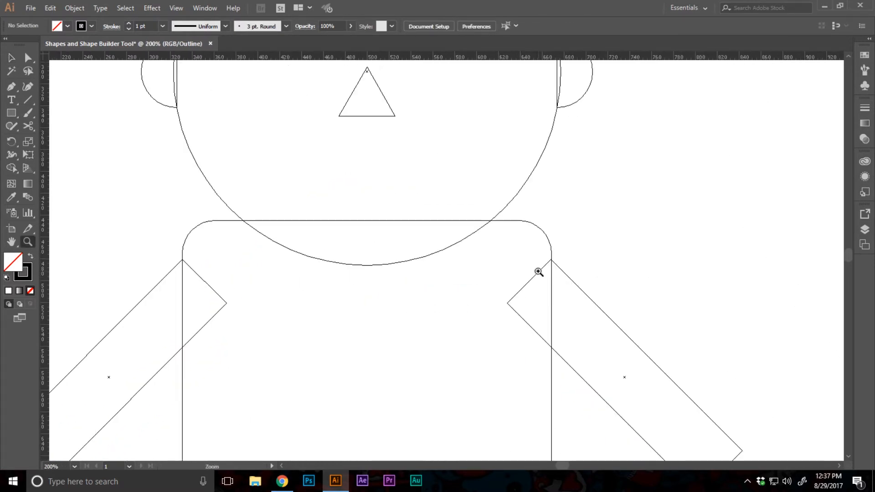
{"action": "left_click", "coordinate": [537, 274]}
{"action": "left_click", "coordinate": [448, 260]}
{"action": "left_click_drag", "start_coordinate": [453, 190], "coordinate": [496, 246]}
{"action": "key", "text": "v"}
{"action": "left_click_drag", "start_coordinate": [433, 145], "coordinate": [445, 143]}
{"action": "left_click", "coordinate": [555, 126]}
Switch the artwork from outline back to preview view with the whole character in sight
{"action": "key", "text": "z"}
{"action": "left_click", "coordinate": [460, 181], "text": "alt"}
{"action": "left_click", "coordinate": [300, 302], "text": "alt"}
{"action": "left_click", "coordinate": [298, 302], "text": "alt"}
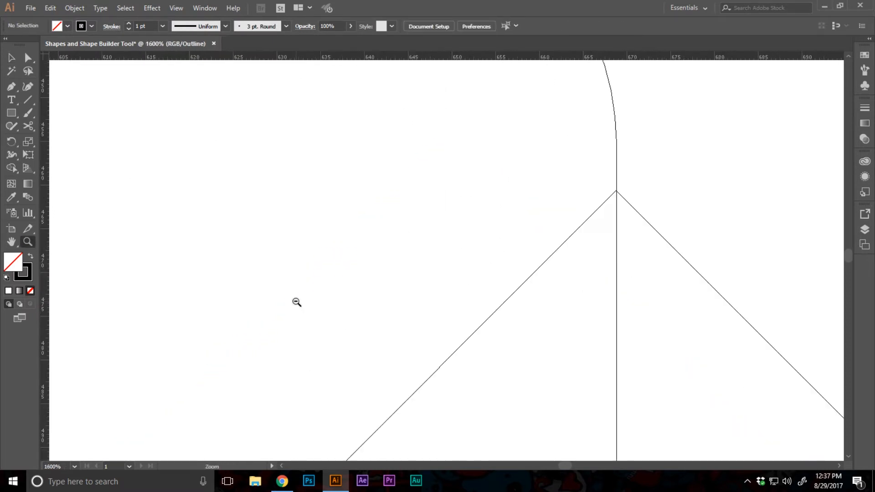
{"action": "left_click", "coordinate": [299, 302], "text": "alt"}
{"action": "left_click", "coordinate": [298, 302], "text": "alt"}
{"action": "left_click", "coordinate": [349, 302], "text": "alt"}
{"action": "left_click", "coordinate": [533, 314], "text": "alt"}
{"action": "left_click", "coordinate": [537, 318], "text": "alt"}
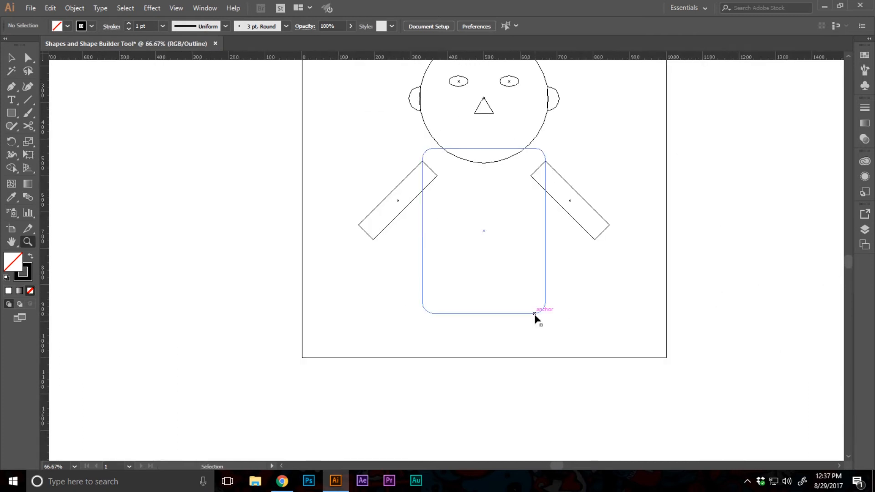
{"action": "key", "text": "ctrl+y"}
{"action": "scroll", "coordinate": [497, 328], "scroll_direction": "up", "scroll_amount": 2}
{"action": "scroll", "coordinate": [519, 300], "scroll_direction": "up", "scroll_amount": 3}
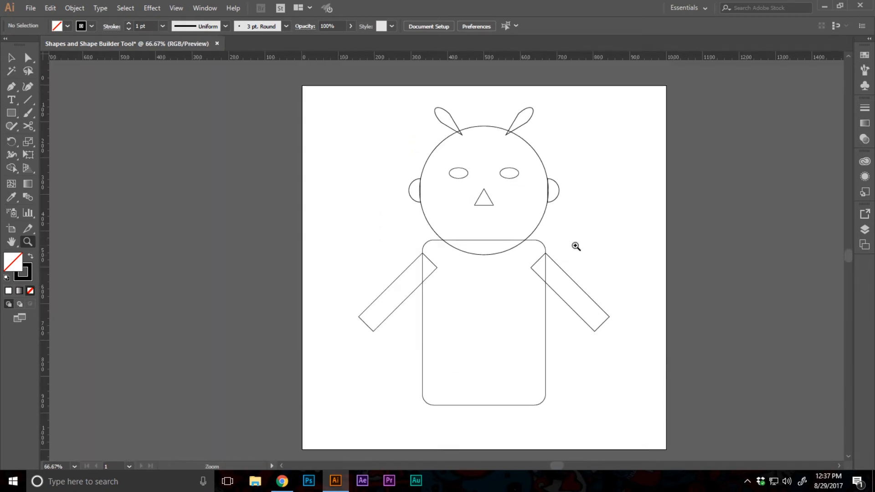
{"action": "scroll", "coordinate": [576, 246], "scroll_direction": "down", "scroll_amount": 4}
{"action": "left_click", "coordinate": [432, 312]}
{"action": "key", "text": "v"}
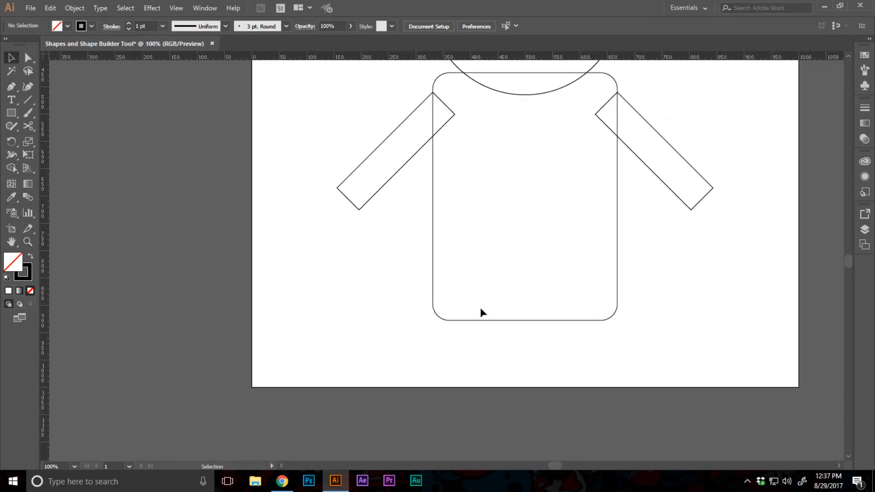
{"action": "scroll", "coordinate": [480, 308], "scroll_direction": "up", "scroll_amount": 2}
{"action": "key", "text": "z"}
{"action": "left_click", "coordinate": [608, 345], "text": "alt"}
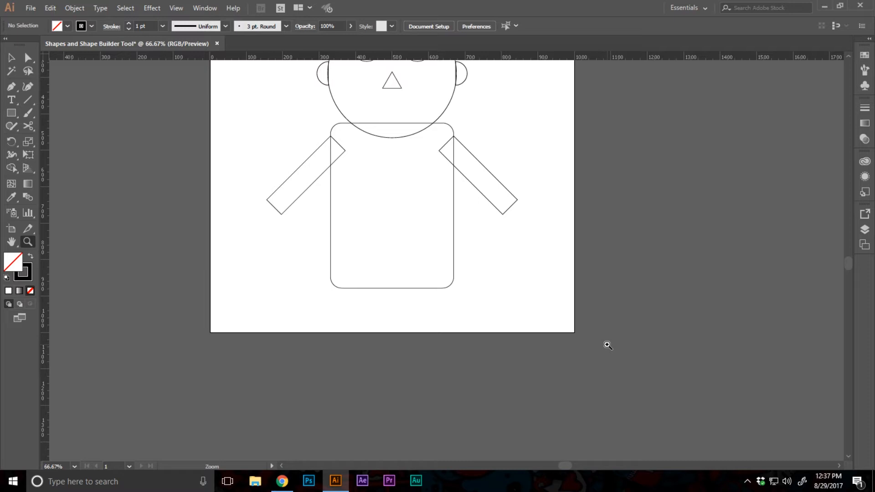
{"action": "scroll", "coordinate": [607, 346], "scroll_direction": "up", "scroll_amount": 2}
{"action": "scroll", "coordinate": [602, 349], "scroll_direction": "up", "scroll_amount": 1}
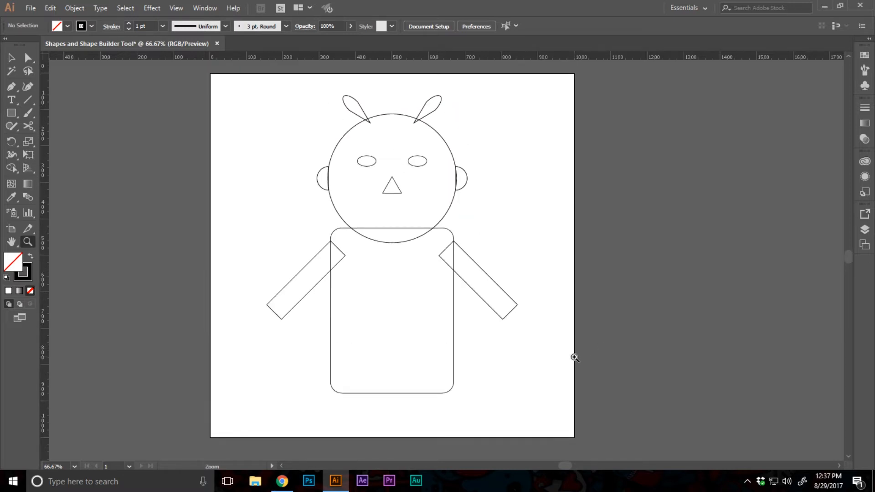
{"action": "key", "text": "v"}
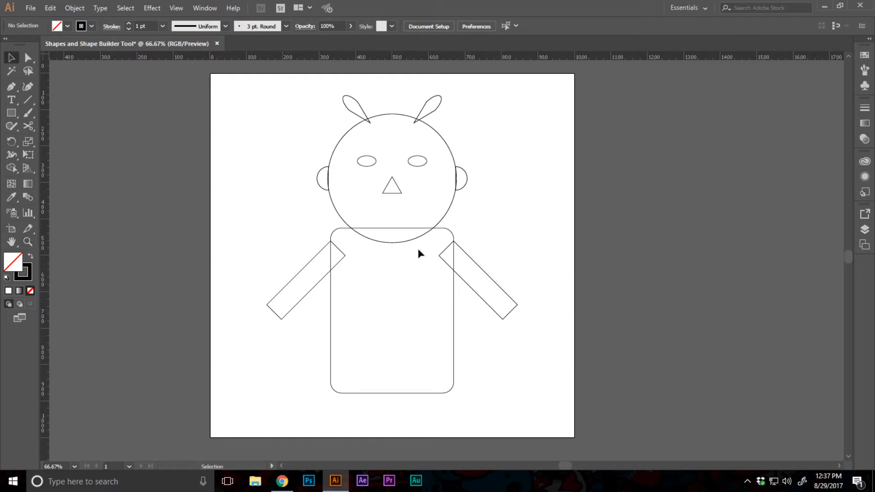
Give the head circle a light peach fill of #ffdea4 with no stroke
{"action": "key", "text": "z"}
{"action": "left_click", "coordinate": [432, 224]}
{"action": "left_click", "coordinate": [467, 221]}
{"action": "key", "text": "v"}
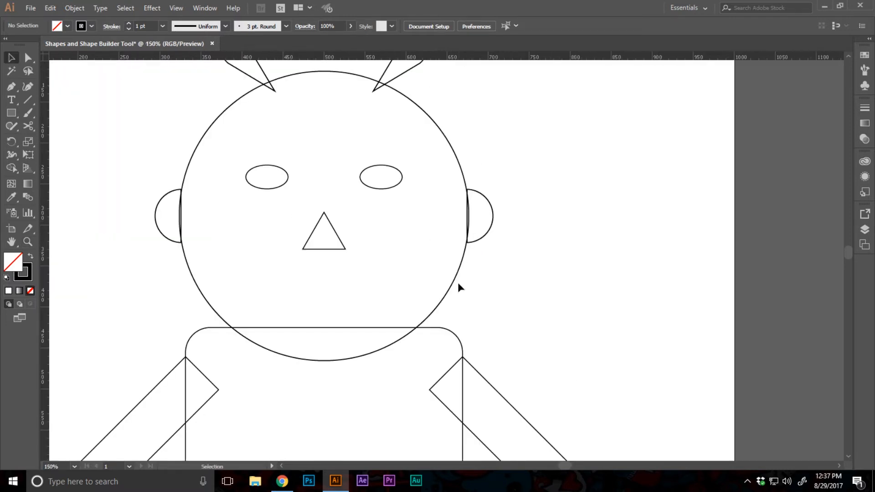
{"action": "left_click_drag", "start_coordinate": [413, 285], "coordinate": [410, 284]}
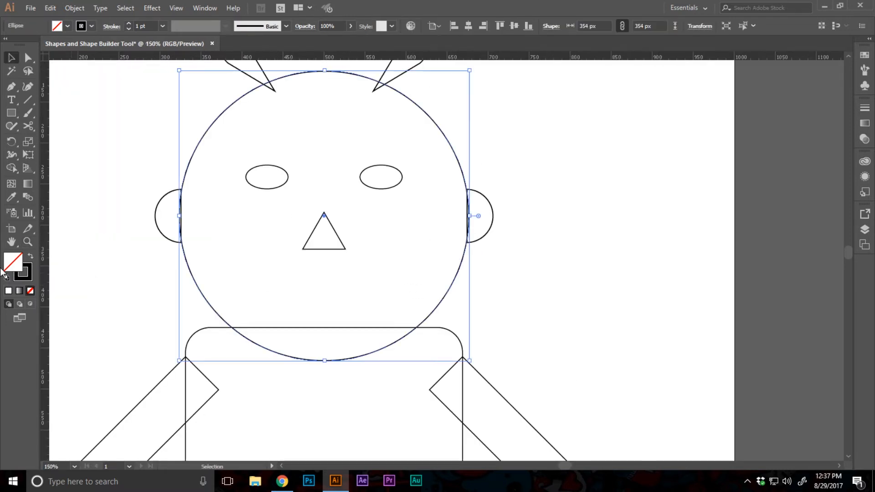
{"action": "left_click", "coordinate": [31, 258]}
{"action": "double_click", "coordinate": [18, 256]}
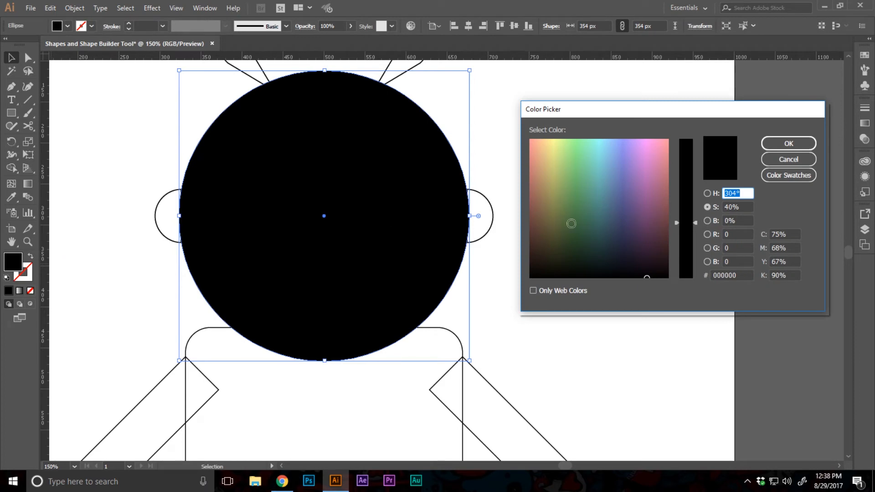
{"action": "left_click", "coordinate": [707, 193]}
{"action": "left_click_drag", "start_coordinate": [688, 257], "coordinate": [683, 268]}
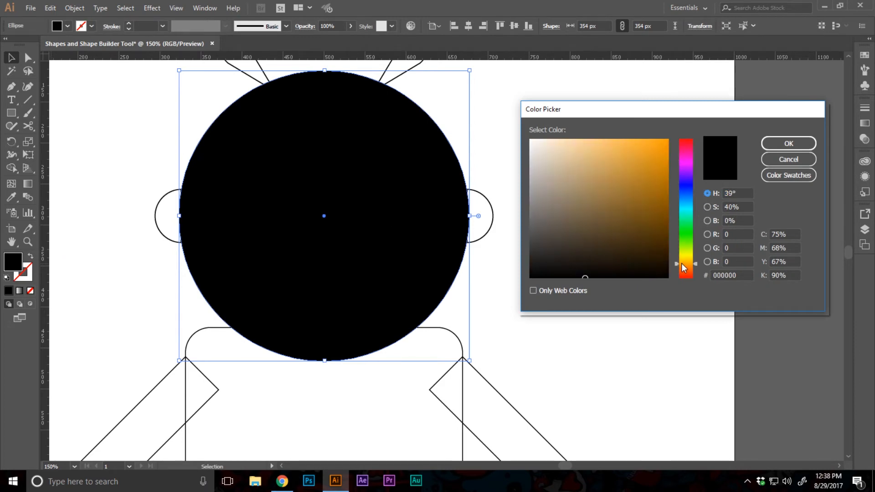
{"action": "left_click_drag", "start_coordinate": [606, 164], "coordinate": [580, 135]}
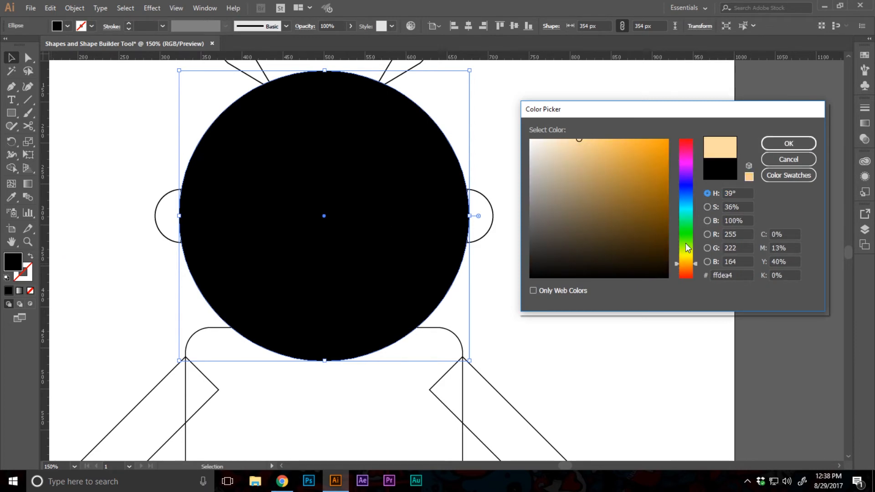
{"action": "left_click", "coordinate": [788, 143]}
{"action": "left_click", "coordinate": [692, 178]}
Copy the head's fill and stroke settings onto the half-circle ear on the right with the Eyedropper
{"action": "scroll", "coordinate": [674, 205], "scroll_direction": "up", "scroll_amount": 2}
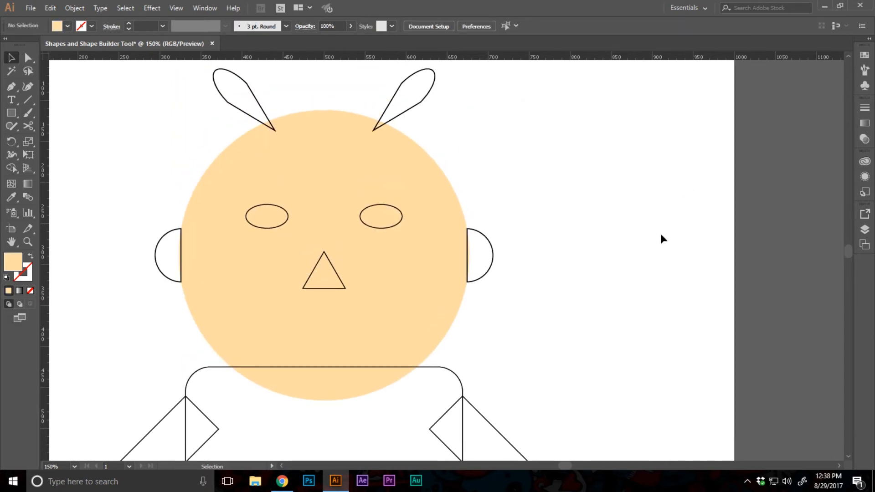
{"action": "left_click", "coordinate": [483, 258]}
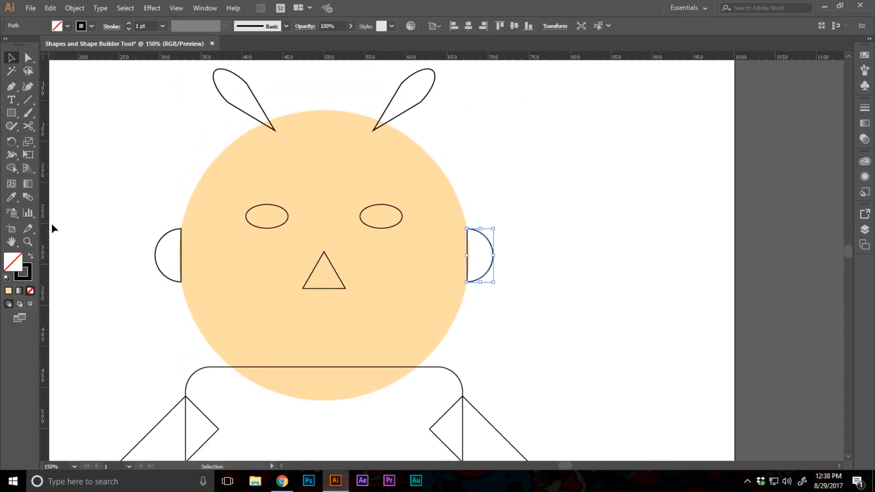
{"action": "left_click", "coordinate": [10, 198]}
{"action": "left_click", "coordinate": [264, 172]}
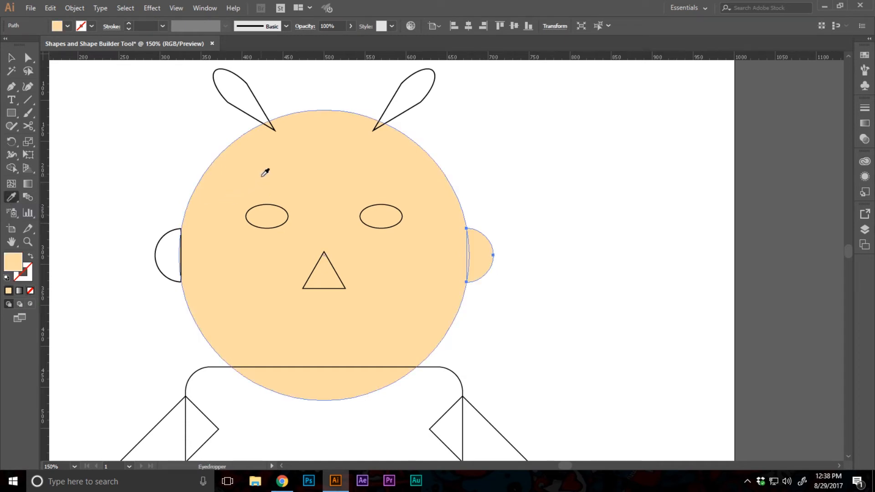
Darken the right ear's fill to #c19d63, with 76% brightness and 49% saturation
{"action": "double_click", "coordinate": [21, 266]}
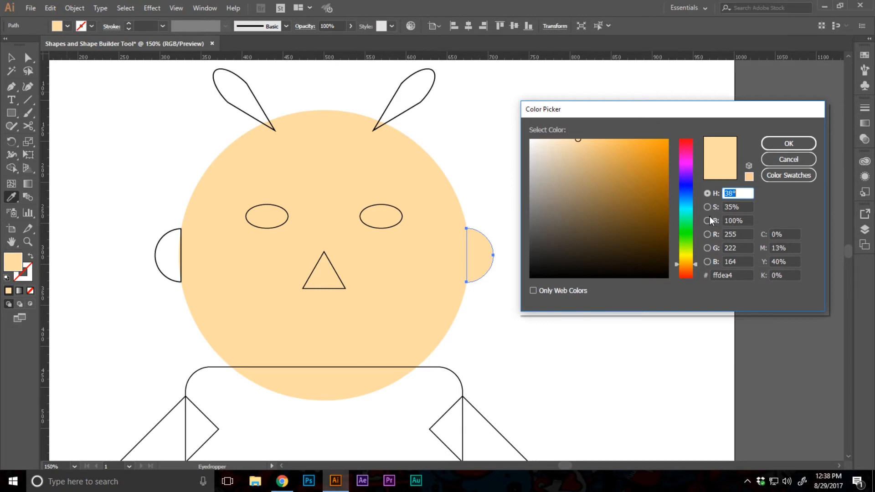
{"action": "left_click", "coordinate": [707, 221]}
{"action": "left_click_drag", "start_coordinate": [683, 149], "coordinate": [686, 172]}
{"action": "left_click", "coordinate": [707, 207]}
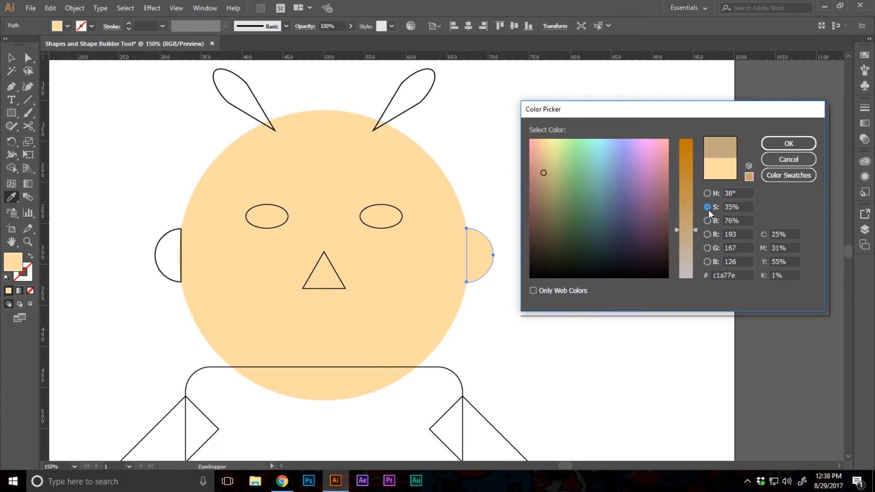
{"action": "left_click_drag", "start_coordinate": [685, 228], "coordinate": [685, 209]}
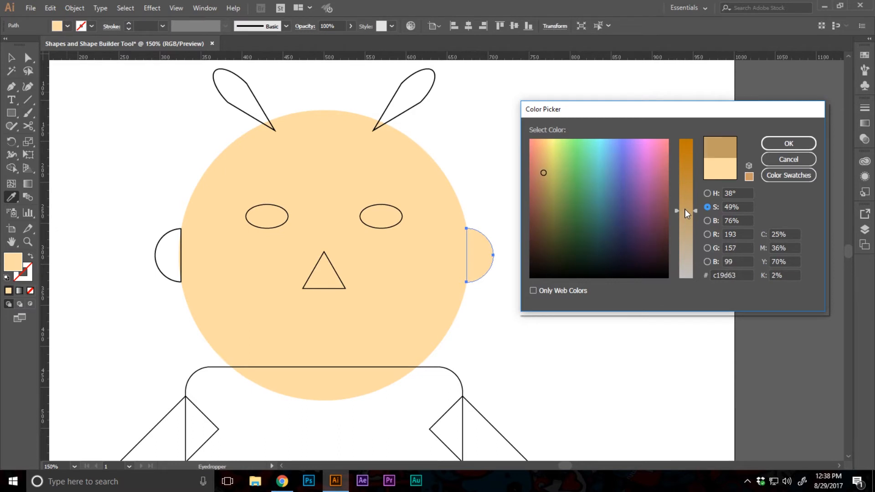
{"action": "left_click", "coordinate": [781, 142]}
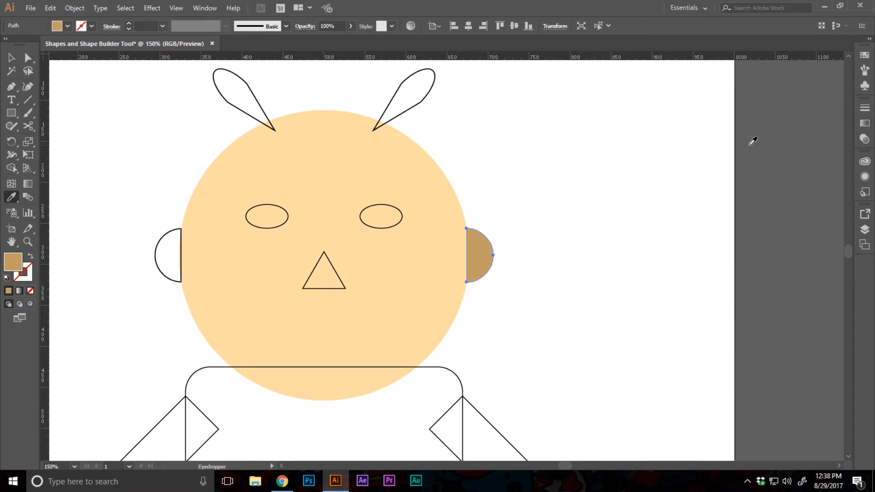
Brighten the right ear's fill to a slightly lighter tan and deselect the ear
{"action": "double_click", "coordinate": [13, 262]}
{"action": "left_click", "coordinate": [707, 221]}
{"action": "left_click_drag", "start_coordinate": [688, 174], "coordinate": [688, 160]}
{"action": "left_click", "coordinate": [770, 144]}
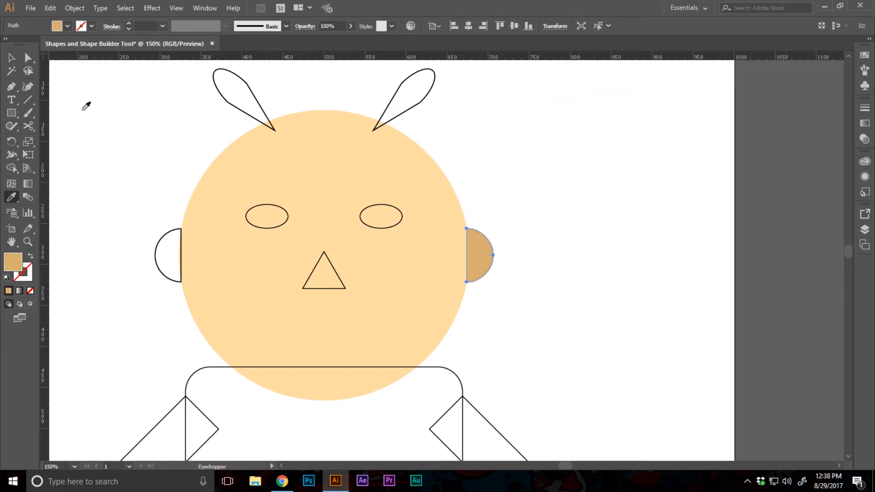
{"action": "left_click", "coordinate": [10, 60]}
{"action": "left_click", "coordinate": [509, 162]}
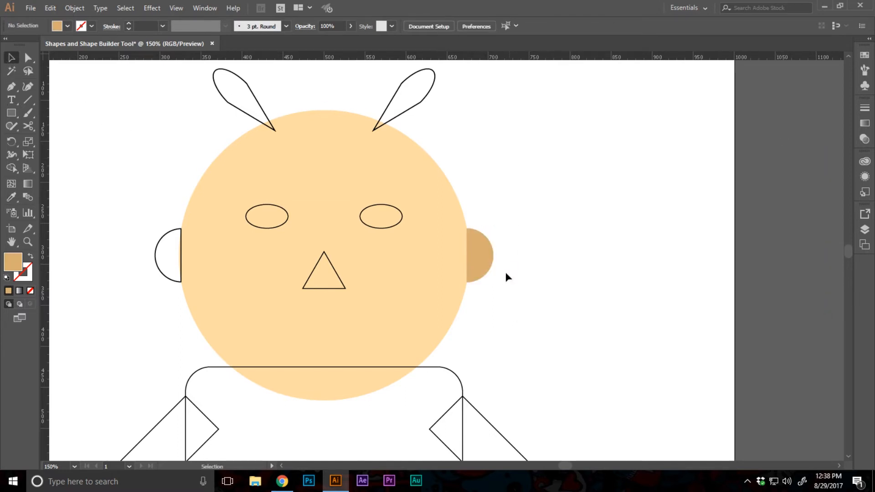
Send the right half-circle ear to the back of the stacking order, behind the head circle
{"action": "left_click_drag", "start_coordinate": [453, 215], "coordinate": [477, 303]}
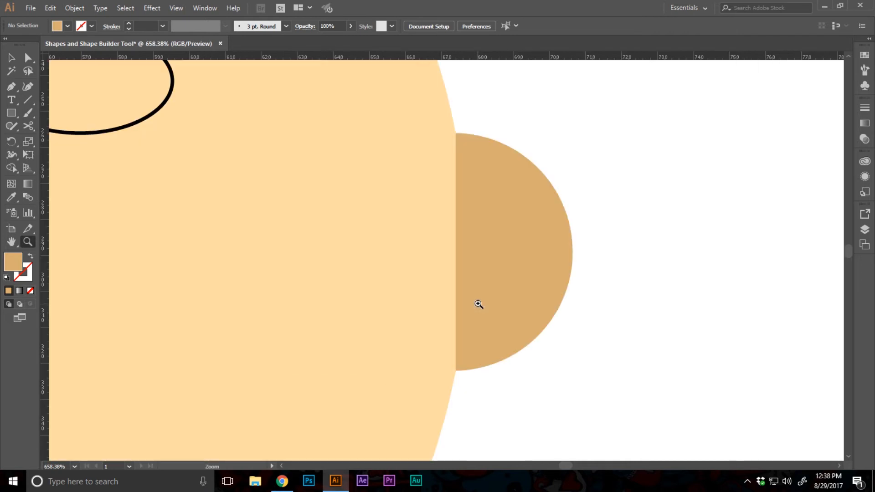
{"action": "left_click", "coordinate": [491, 282]}
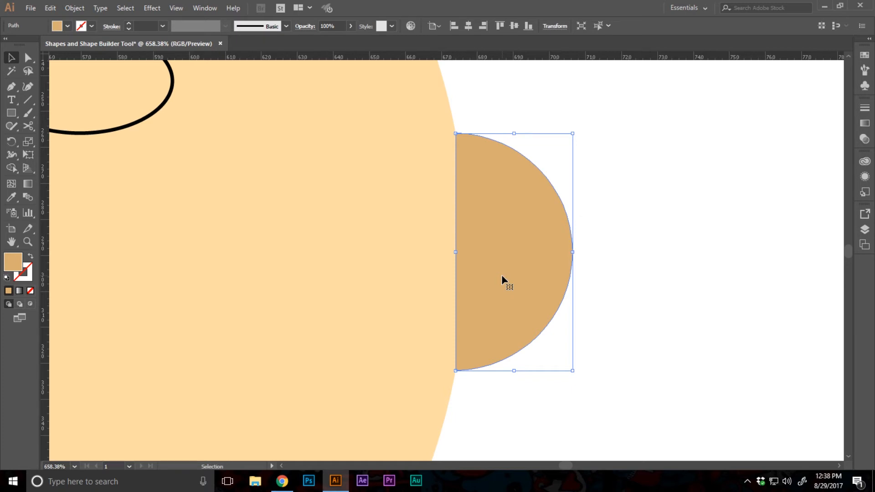
{"action": "key", "text": "ctrl"}
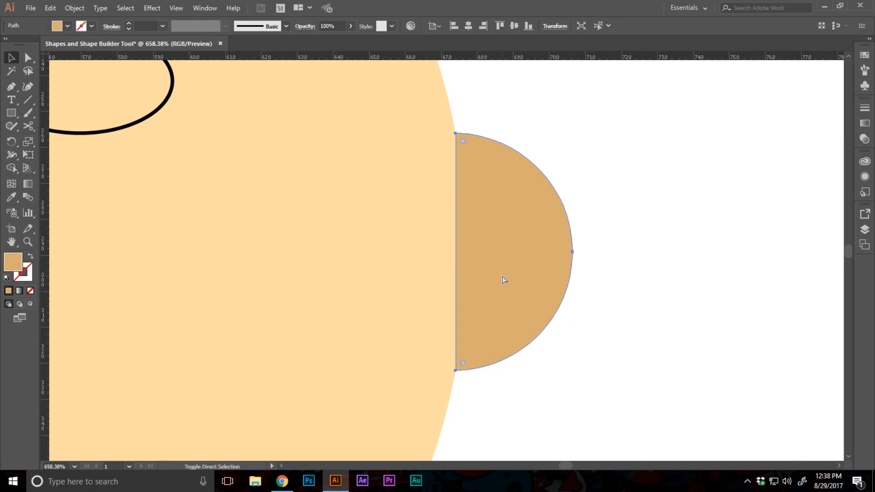
{"action": "key", "text": "ctrl+shift+["}
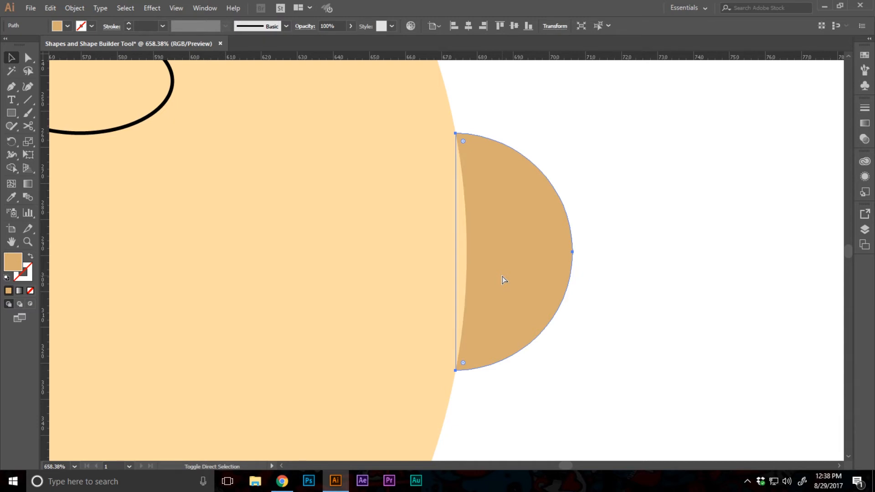
Switch the right ear between the front and back of the stacking order, ending behind the head, and deselect it
{"action": "key", "text": "ctrl+shift+]"}
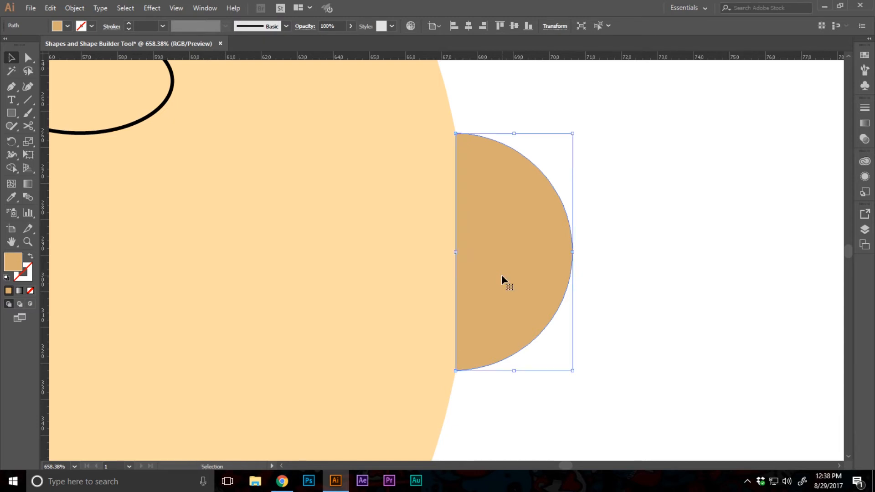
{"action": "key", "text": "ctrl"}
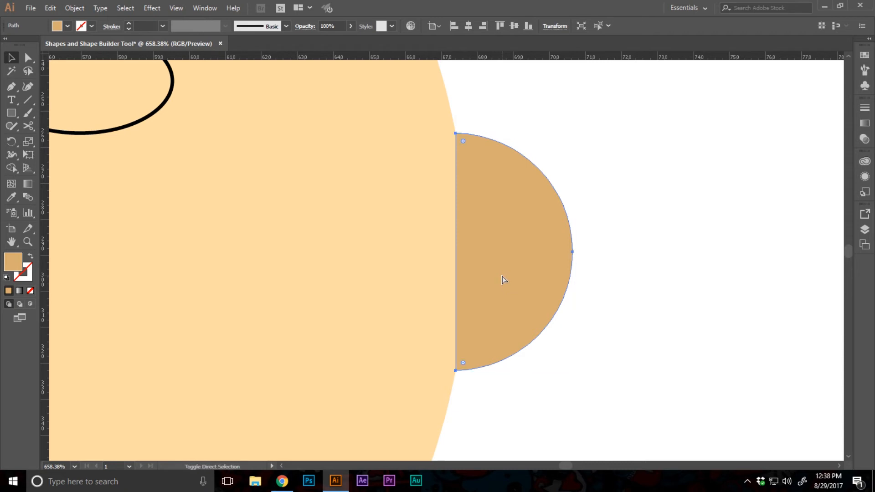
{"action": "key", "text": "ctrl+shift+["}
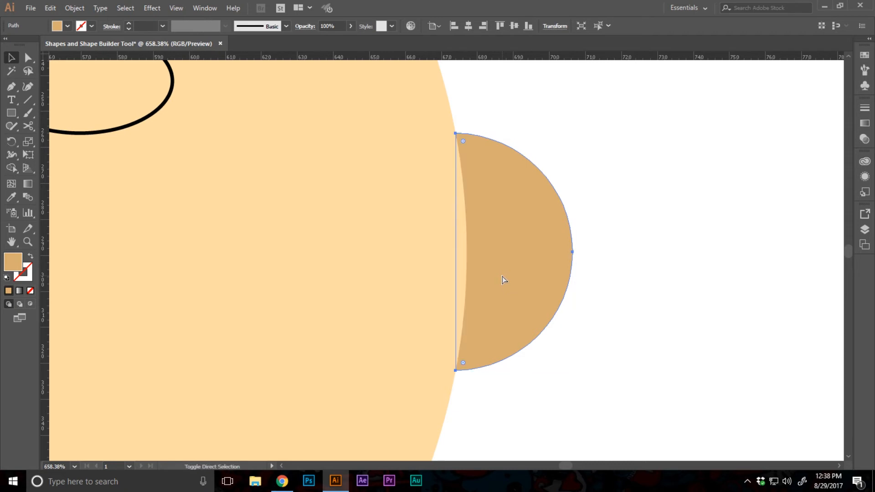
{"action": "key", "text": "ctrl+shift+]"}
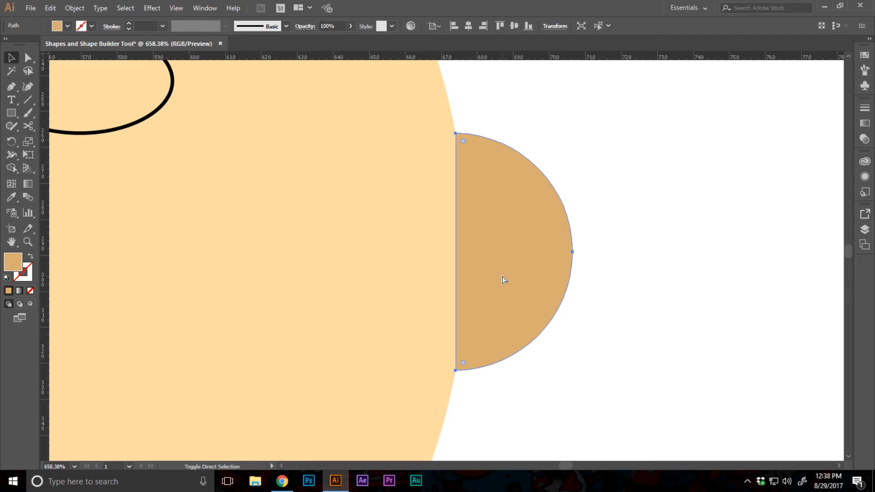
{"action": "key", "text": "ctrl+shift+["}
{"action": "key", "text": "ctrl+shift+a"}
Copy the right ear's tan fill onto the left ear with the Eyedropper and send the left ear behind the head
{"action": "key", "text": "z"}
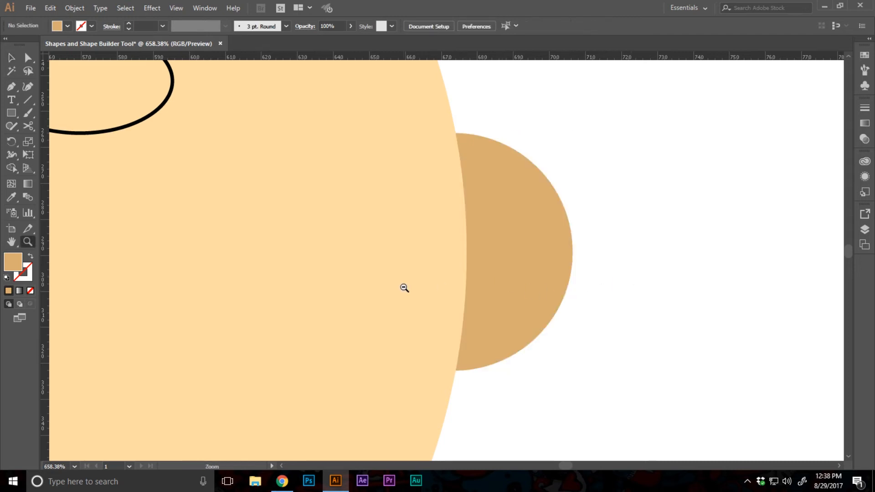
{"action": "left_click", "coordinate": [405, 288], "text": "alt"}
{"action": "left_click", "coordinate": [392, 278], "text": "alt"}
{"action": "left_click", "coordinate": [363, 253]}
{"action": "key", "text": "v"}
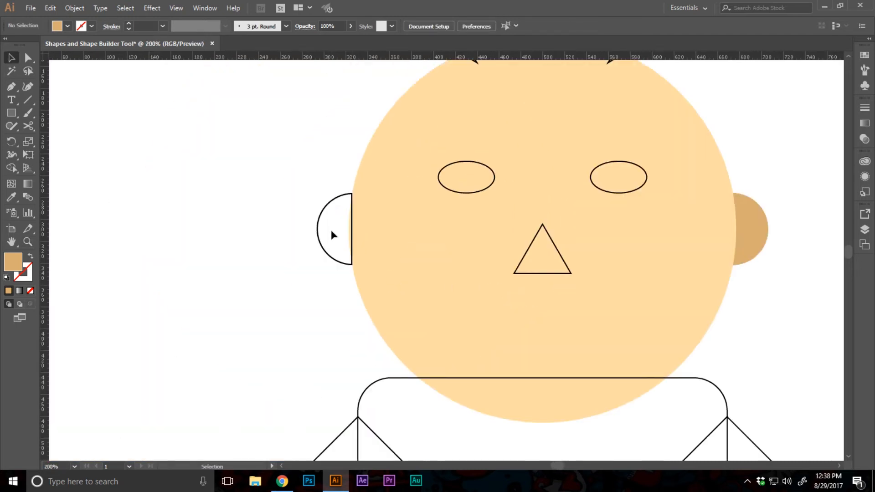
{"action": "left_click", "coordinate": [318, 258]}
{"action": "key", "text": "i"}
{"action": "left_click", "coordinate": [743, 238]}
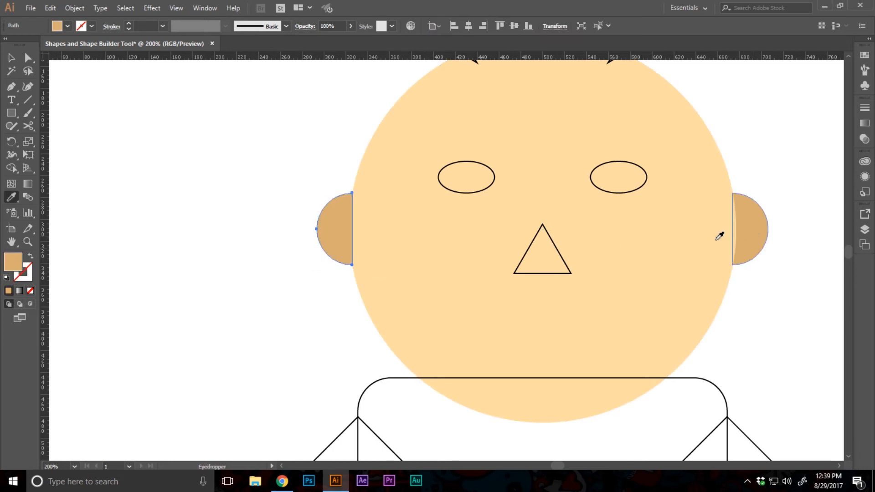
{"action": "key", "text": "v"}
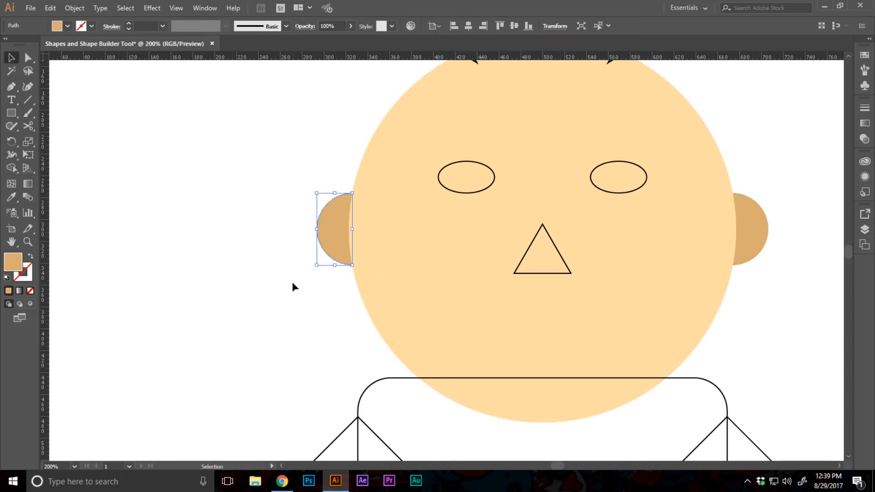
{"action": "left_click", "coordinate": [294, 285]}
Copy the left ear's tan fill and no-stroke setting onto the grouped antennae with the Eyedropper
{"action": "key", "text": "z"}
{"action": "left_click", "coordinate": [523, 201], "text": "alt"}
{"action": "scroll", "coordinate": [450, 281], "scroll_direction": "down", "scroll_amount": 2}
{"action": "left_click", "coordinate": [450, 282], "text": "alt"}
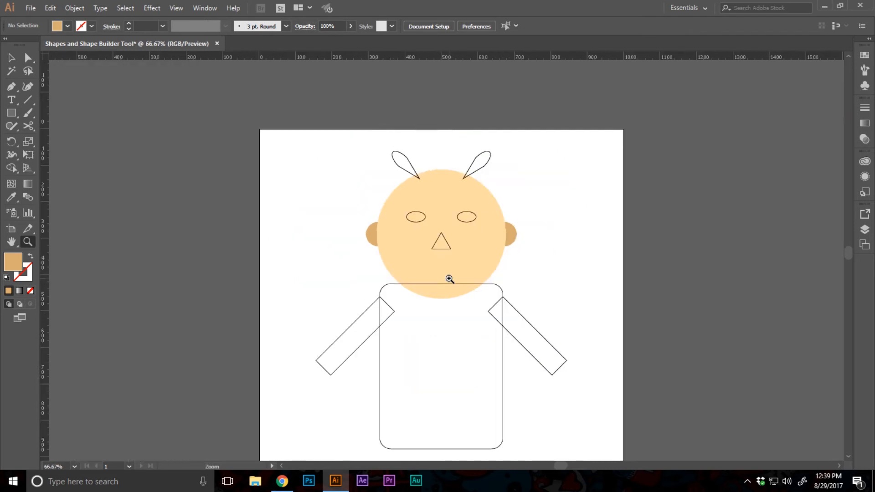
{"action": "left_click", "coordinate": [447, 271]}
{"action": "key", "text": "v"}
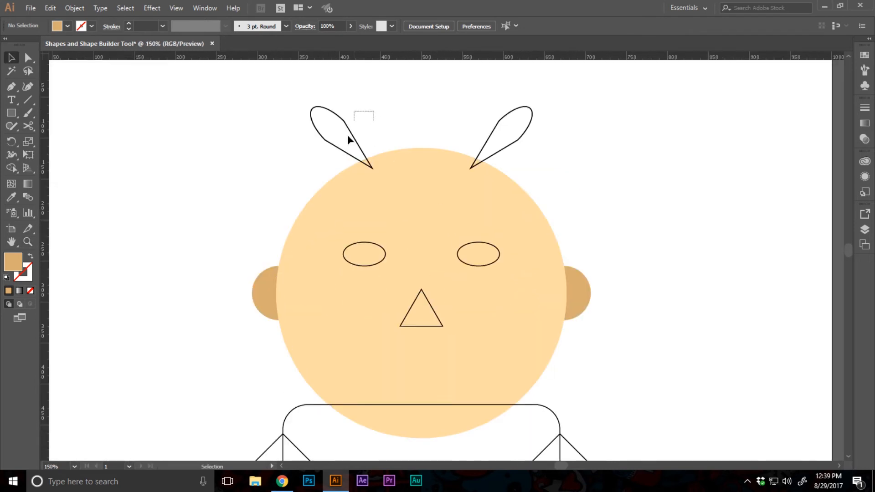
{"action": "left_click", "coordinate": [347, 136]}
{"action": "key", "text": "i"}
{"action": "left_click", "coordinate": [263, 273]}
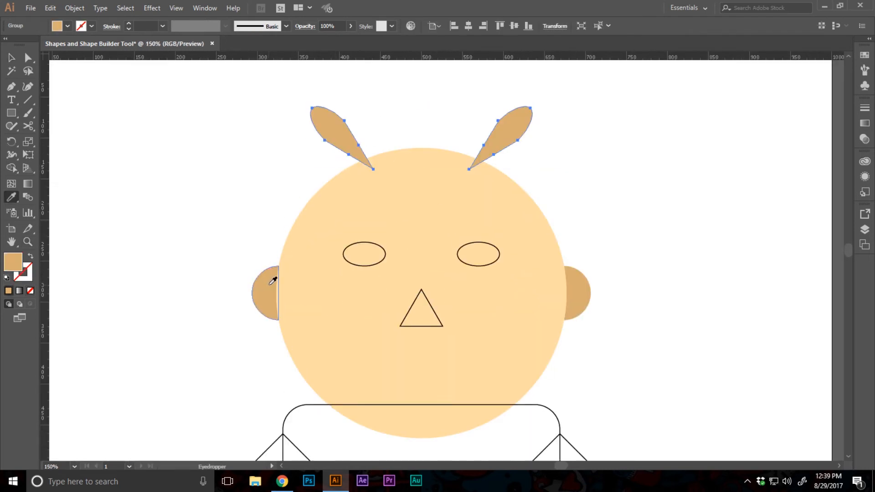
{"action": "key", "text": "v"}
{"action": "left_click", "coordinate": [231, 206]}
Send the grouped antennae to the back so their tips sit behind the head, and deselect them
{"action": "left_click", "coordinate": [364, 161]}
{"action": "key", "text": "ctrl+shift+bracketleft"}
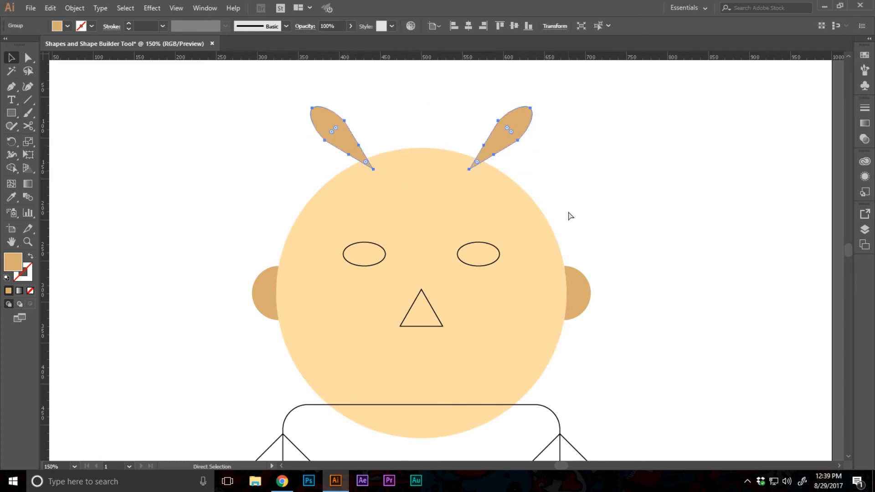
{"action": "left_click", "coordinate": [570, 218]}
Give the left eye ellipse a white fill with no stroke
{"action": "key", "text": "z"}
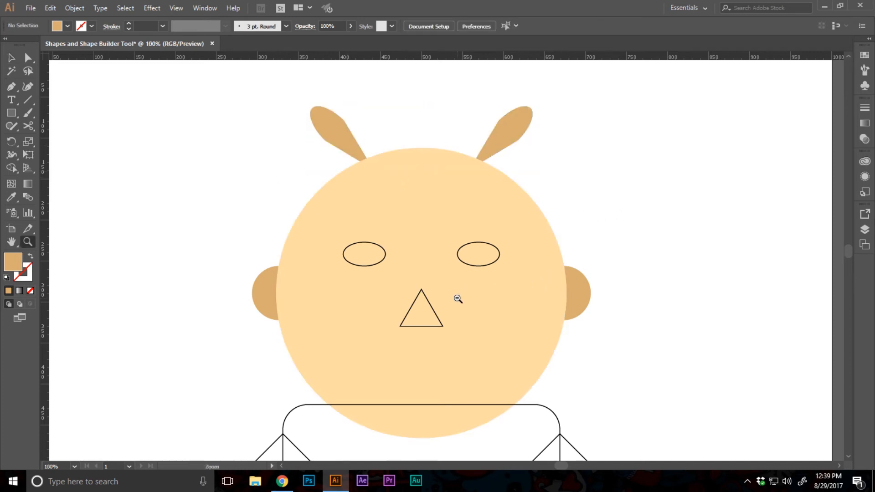
{"action": "key", "text": "ctrl+minus"}
{"action": "key", "text": "ctrl+minus"}
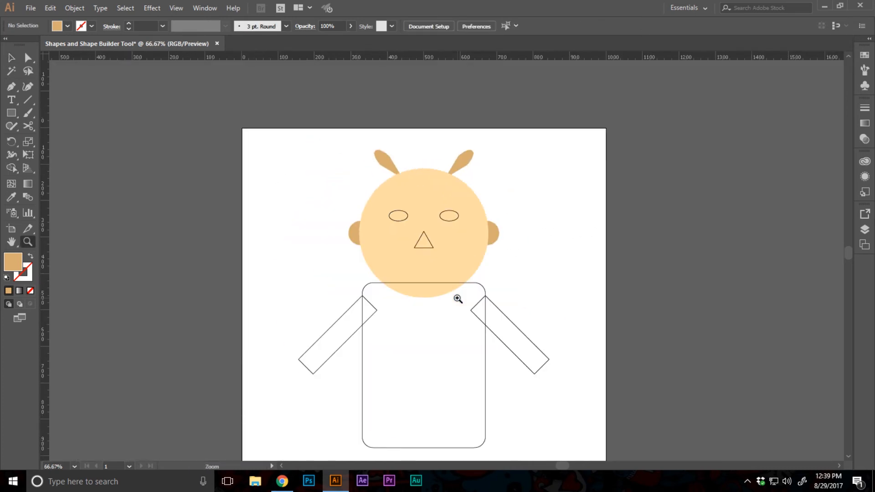
{"action": "left_click", "coordinate": [457, 299]}
{"action": "scroll", "coordinate": [426, 277], "scroll_direction": "up", "scroll_amount": 3}
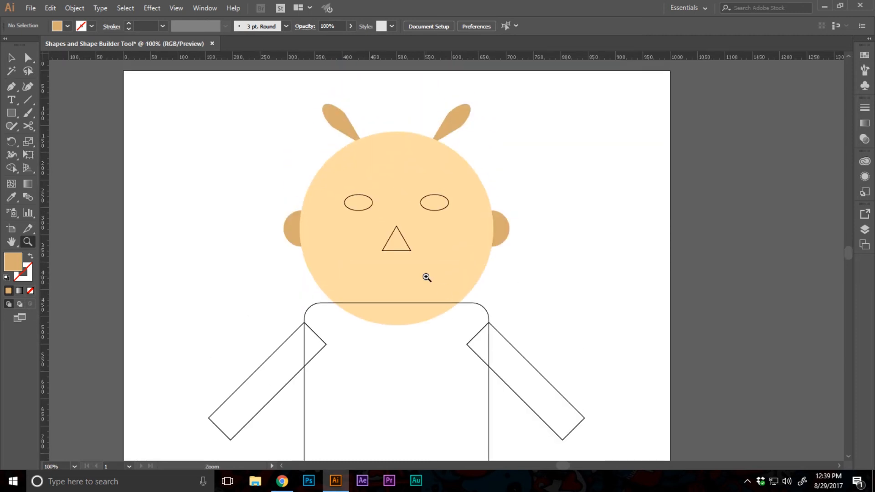
{"action": "left_click", "coordinate": [412, 237]}
{"action": "left_click", "coordinate": [403, 228]}
{"action": "left_click", "coordinate": [402, 227]}
{"action": "key", "text": "v"}
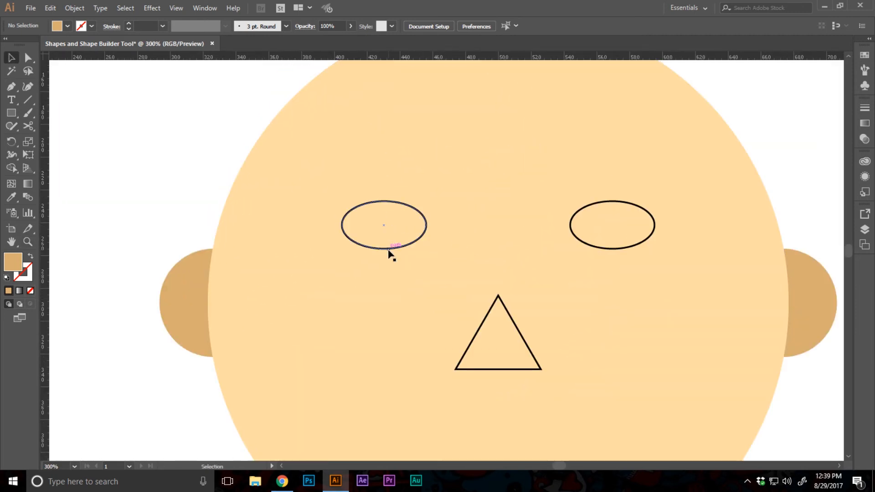
{"action": "left_click", "coordinate": [386, 249]}
{"action": "left_click", "coordinate": [31, 259]}
{"action": "double_click", "coordinate": [13, 262]}
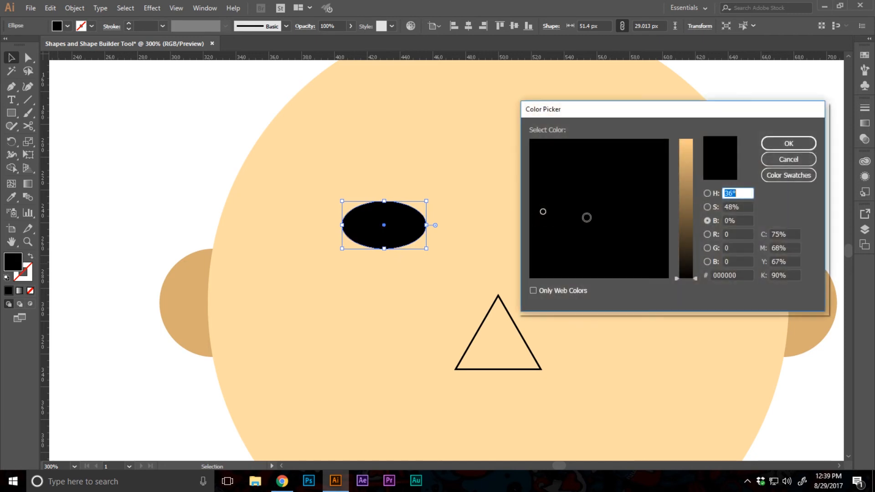
{"action": "left_click", "coordinate": [706, 193]}
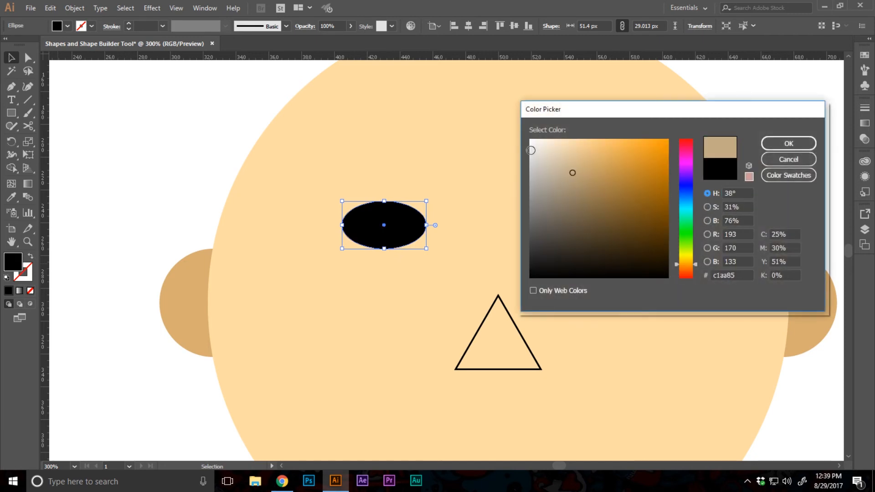
{"action": "left_click", "coordinate": [529, 139]}
{"action": "left_click", "coordinate": [788, 143]}
Copy the left eye's white fill onto the right eye ellipse with the Eyedropper and deselect it
{"action": "left_click", "coordinate": [568, 231]}
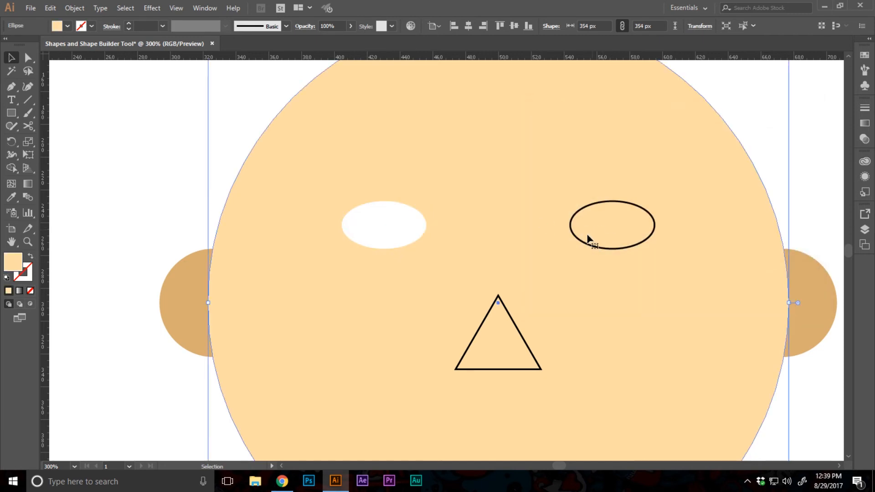
{"action": "left_click", "coordinate": [585, 245]}
{"action": "key", "text": "i"}
{"action": "left_click", "coordinate": [368, 220]}
{"action": "key", "text": "ctrl+shift+a"}
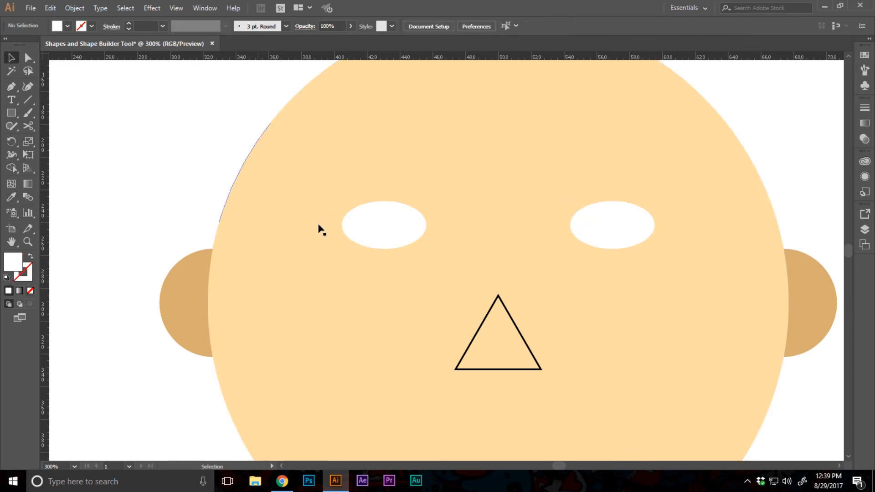
Set the fill to black (#000000) and draw a circular pupil about 14 px wide from the left eye's centre
{"action": "key", "text": "z"}
{"action": "left_click_drag", "start_coordinate": [401, 235], "coordinate": [464, 229]}
{"action": "key", "text": "l"}
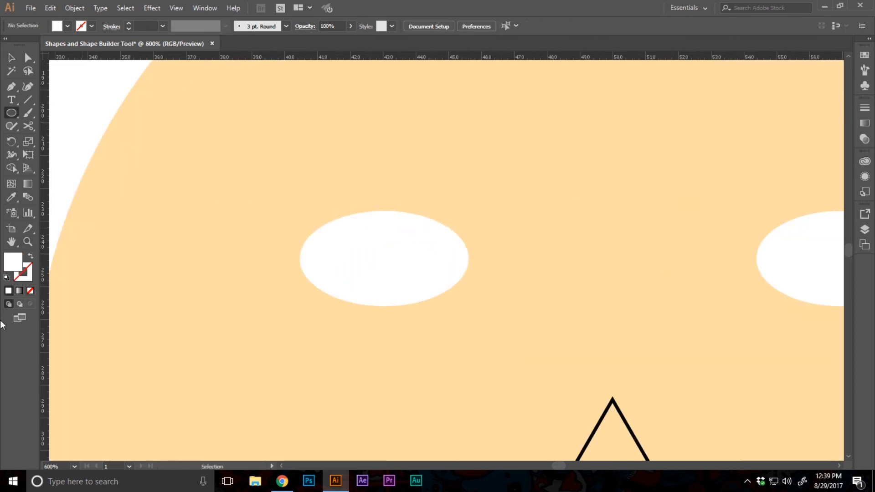
{"action": "double_click", "coordinate": [23, 266]}
{"action": "left_click_drag", "start_coordinate": [551, 258], "coordinate": [521, 282]}
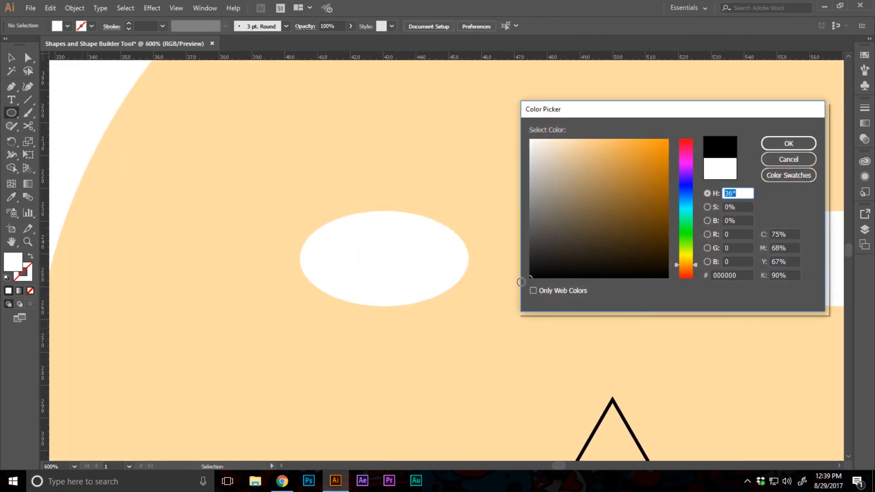
{"action": "left_click", "coordinate": [804, 142]}
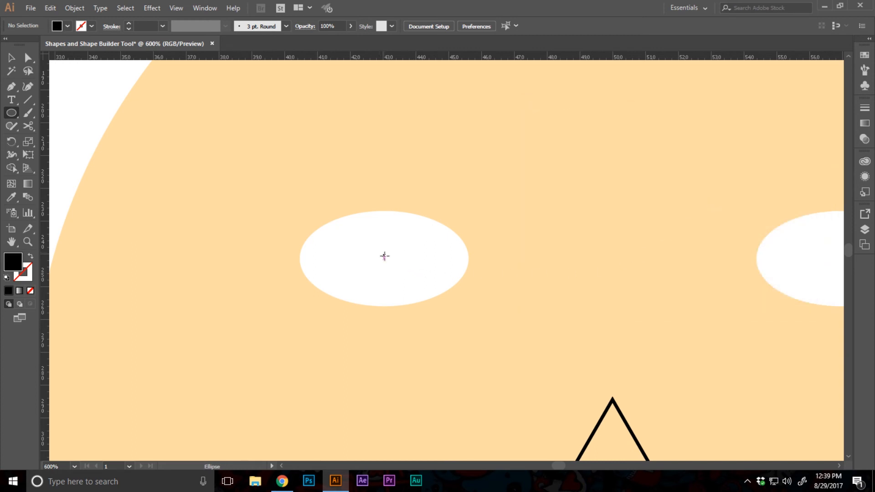
{"action": "left_click_drag", "start_coordinate": [384, 256], "coordinate": [407, 281]}
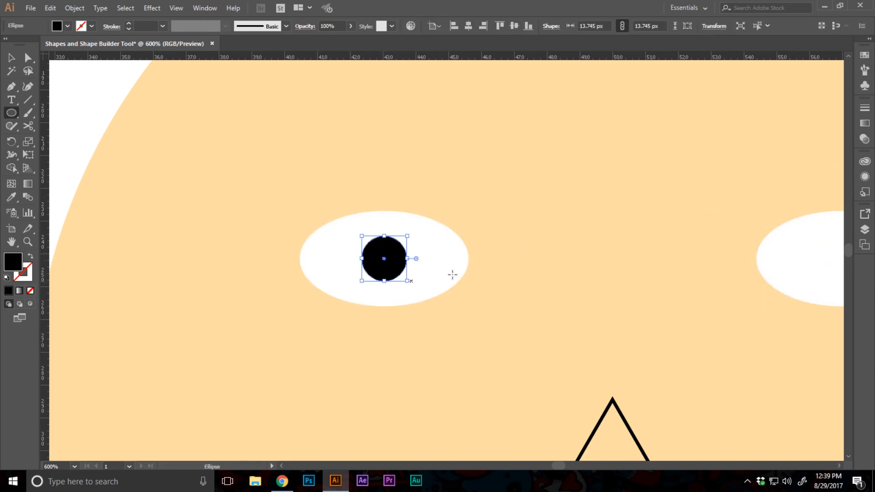
Duplicate the black pupil horizontally onto the centre of the right eye and deselect it
{"action": "key", "text": "ctrl+minus"}
{"action": "key", "text": "v"}
{"action": "left_click", "coordinate": [350, 276]}
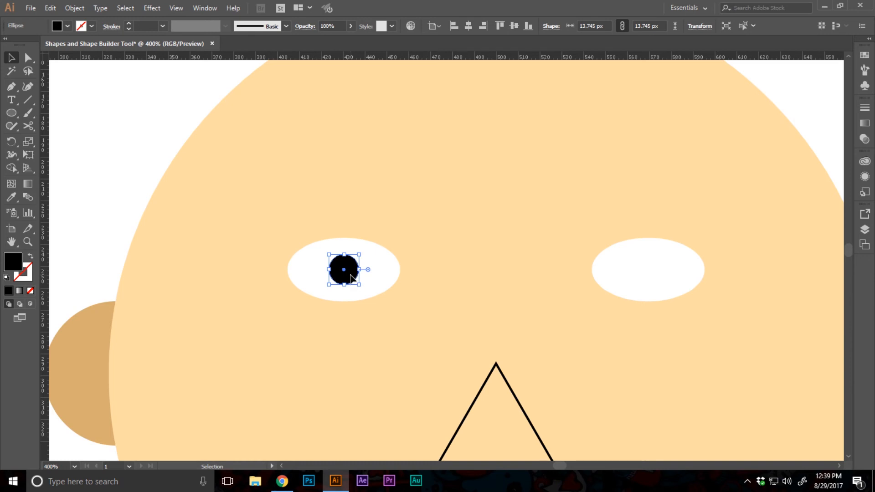
{"action": "left_click_drag", "start_coordinate": [351, 276], "coordinate": [655, 276]}
{"action": "key", "text": "ctrl+0"}
{"action": "key", "text": "ctrl+shift+a"}
Copy the left ear's tan fill and no-stroke setting onto the triangular nose with the Eyedropper
{"action": "key", "text": "z"}
{"action": "left_click", "coordinate": [413, 277]}
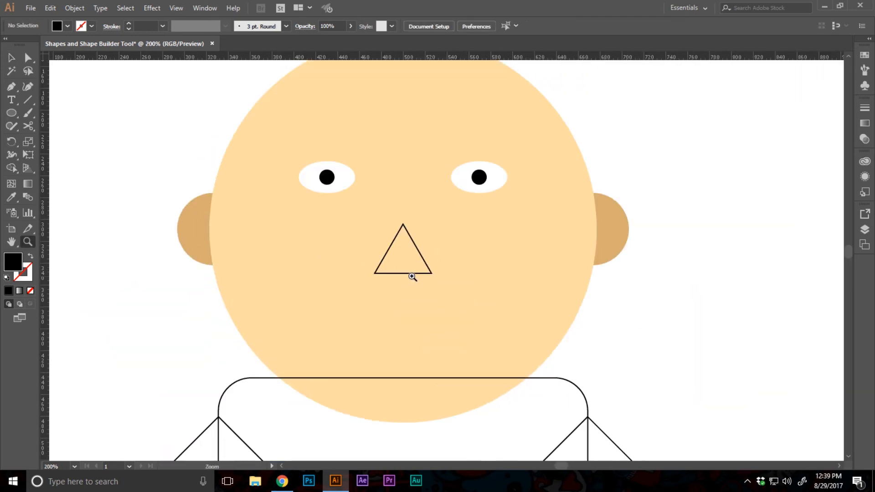
{"action": "key", "text": "v"}
{"action": "left_click", "coordinate": [413, 273]}
{"action": "key", "text": "i"}
{"action": "left_click", "coordinate": [192, 242]}
{"action": "key", "text": "v"}
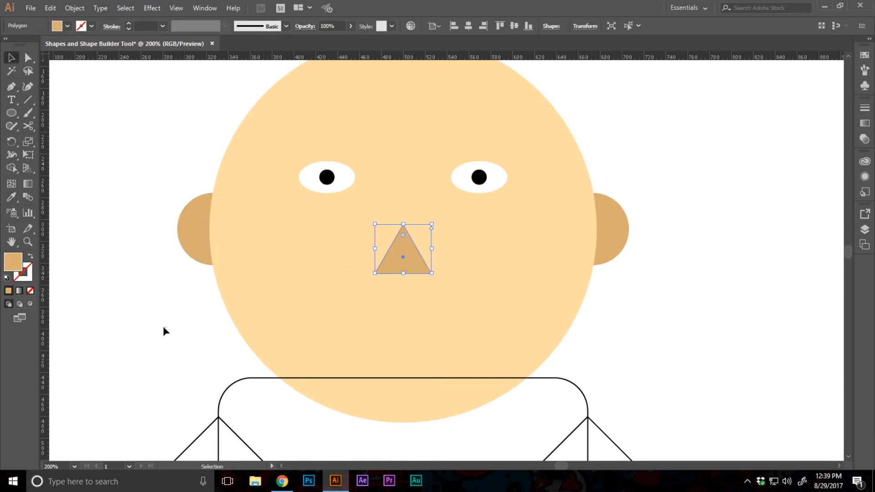
{"action": "left_click", "coordinate": [162, 326]}
Fill the rounded body rectangle with light pink (#ffb3fa), remove its stroke and deselect it
{"action": "scroll", "coordinate": [162, 326], "scroll_direction": "down", "scroll_amount": 2}
{"action": "key", "text": "ctrl+minus"}
{"action": "left_click", "coordinate": [338, 239]}
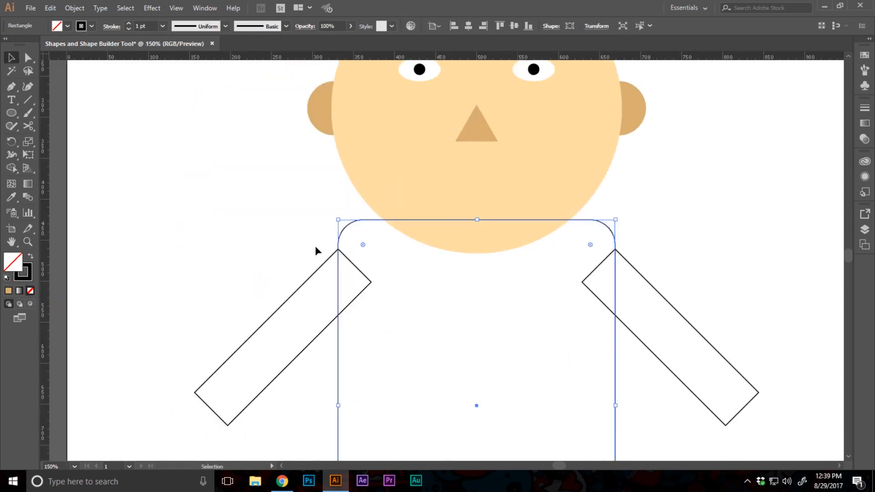
{"action": "left_click", "coordinate": [30, 258]}
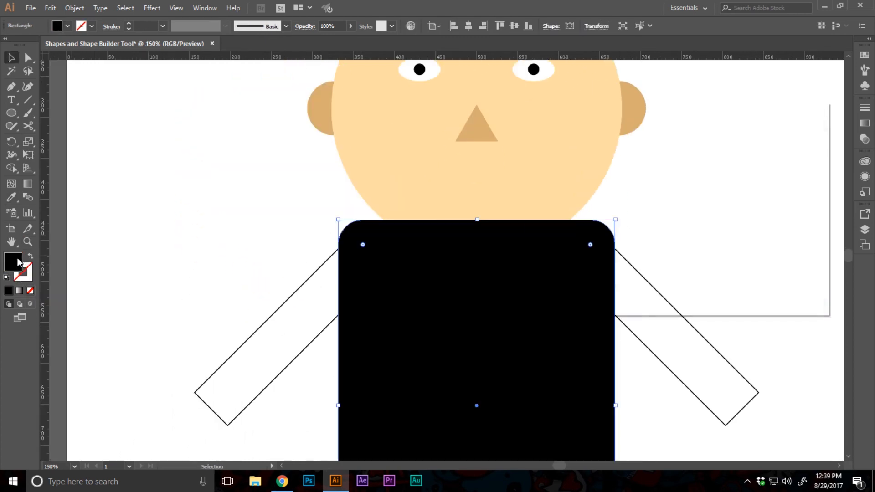
{"action": "double_click", "coordinate": [13, 262]}
{"action": "left_click_drag", "start_coordinate": [687, 180], "coordinate": [687, 161]}
{"action": "left_click", "coordinate": [571, 139]}
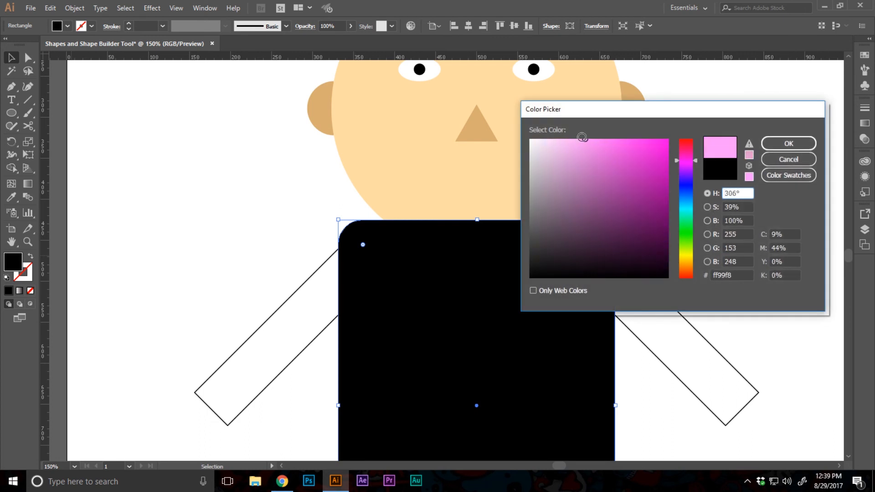
{"action": "left_click", "coordinate": [768, 145]}
{"action": "left_click", "coordinate": [754, 125]}
Send the pink body rectangle to the back, behind the head
{"action": "key", "text": "ctrl+minus"}
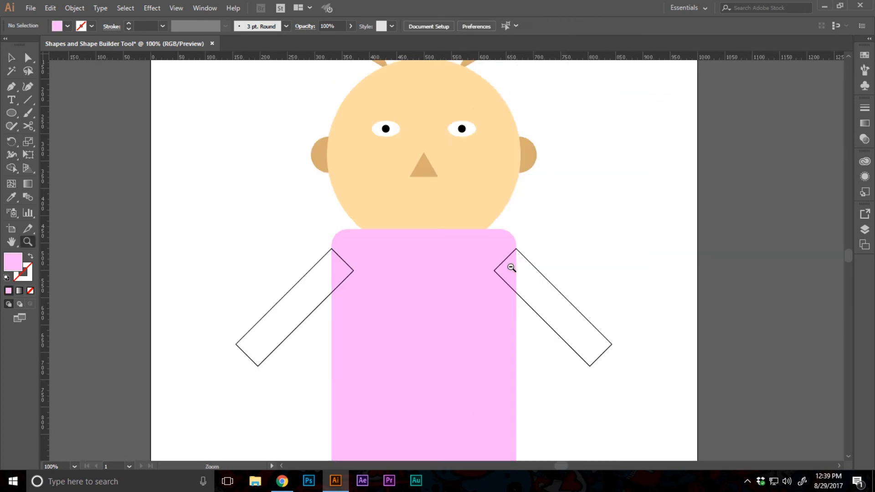
{"action": "key", "text": "ctrl+minus"}
{"action": "key", "text": "ctrl+plus"}
{"action": "left_click", "coordinate": [430, 299]}
{"action": "key", "text": "ctrl+shift+bracketleft"}
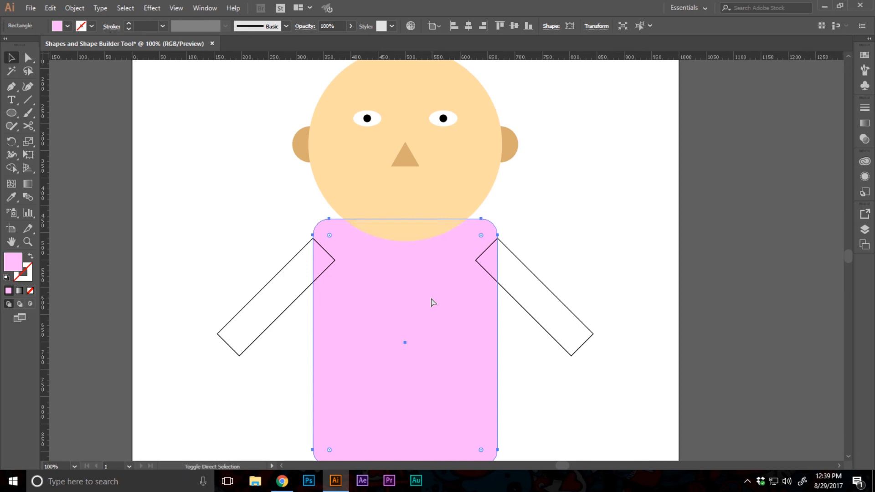
Change the body's fill to a paler lilac pink with hue 292° and about 20% saturation, and deselect it
{"action": "double_click", "coordinate": [7, 266]}
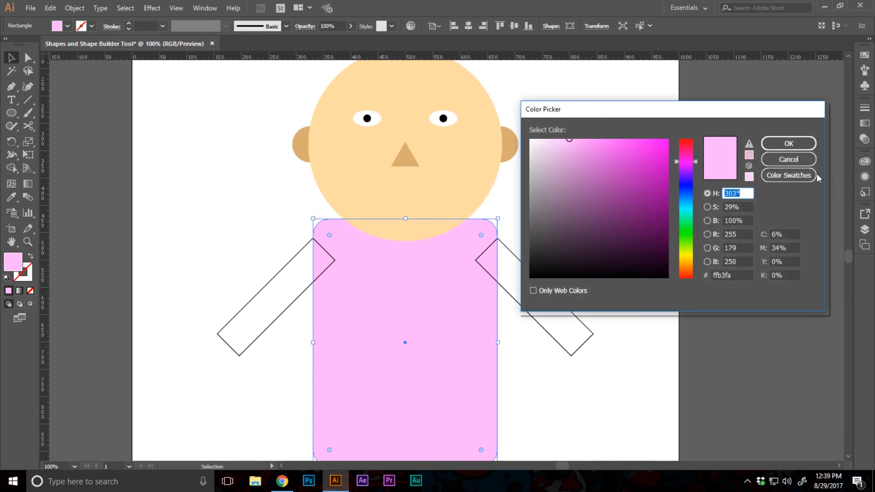
{"action": "key", "text": "Return"}
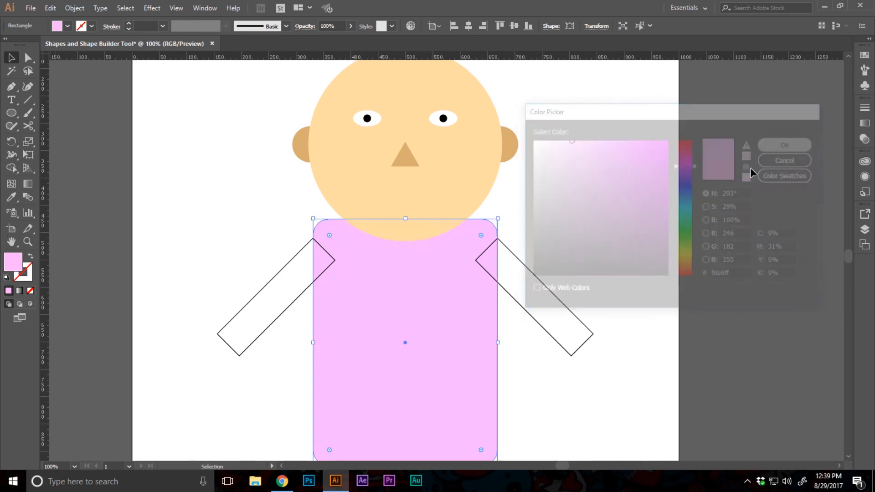
{"action": "double_click", "coordinate": [15, 265]}
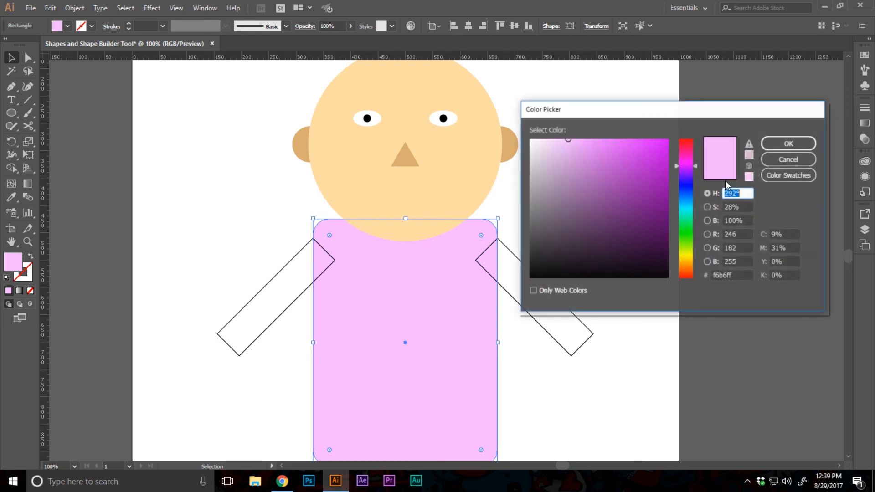
{"action": "left_click", "coordinate": [706, 207]}
{"action": "left_click_drag", "start_coordinate": [690, 241], "coordinate": [690, 251]}
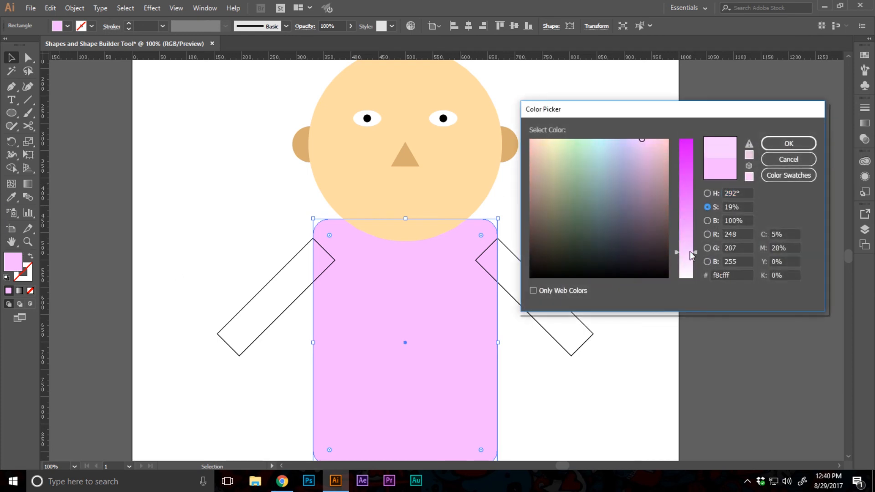
{"action": "left_click", "coordinate": [707, 221]}
{"action": "left_click", "coordinate": [789, 143]}
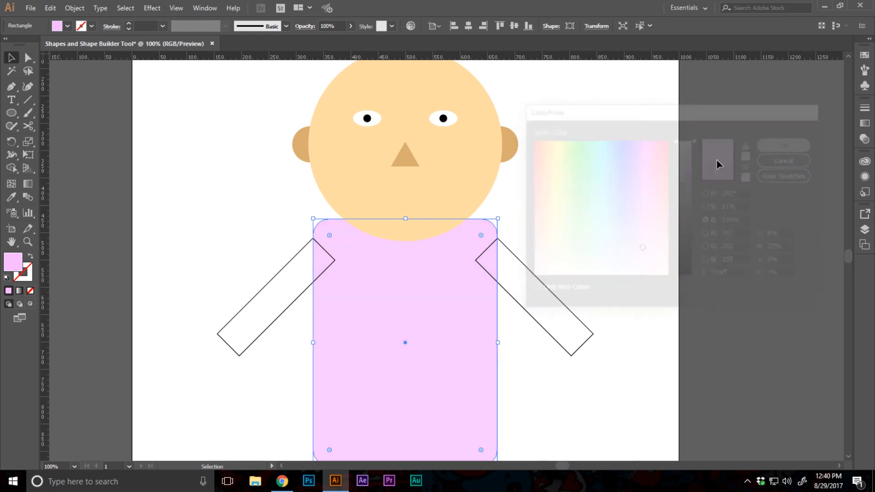
{"action": "left_click", "coordinate": [548, 256]}
Copy the ears' tan fill and no-stroke setting onto the left and right arms with the Eyedropper, and deselect them
{"action": "left_click", "coordinate": [297, 299]}
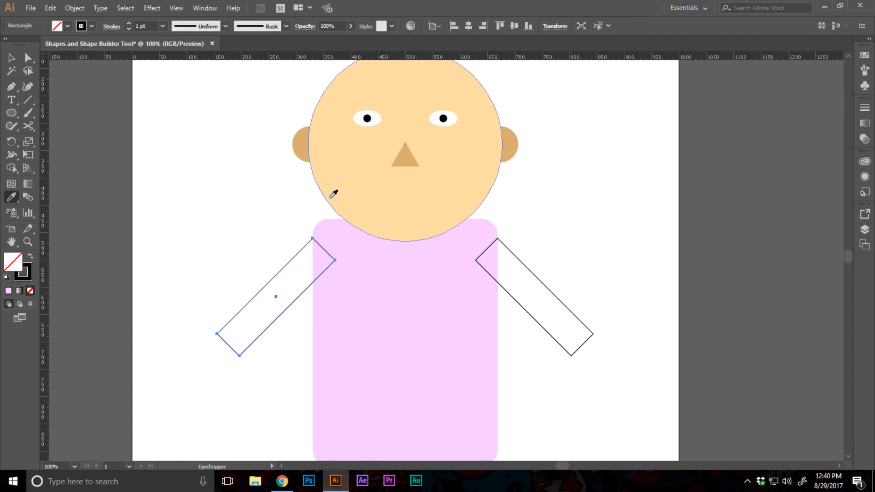
{"action": "key", "text": "i"}
{"action": "left_click", "coordinate": [306, 149]}
{"action": "left_click", "coordinate": [538, 296], "text": "ctrl"}
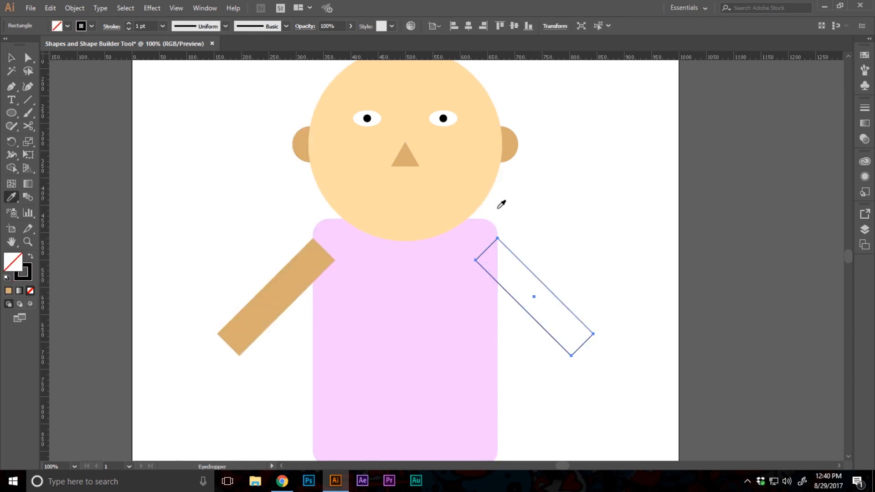
{"action": "left_click", "coordinate": [507, 151]}
{"action": "key", "text": "ctrl+shift+a"}
Send the left and right arm rectangles to the back, behind the body, and deselect them
{"action": "key", "text": "z"}
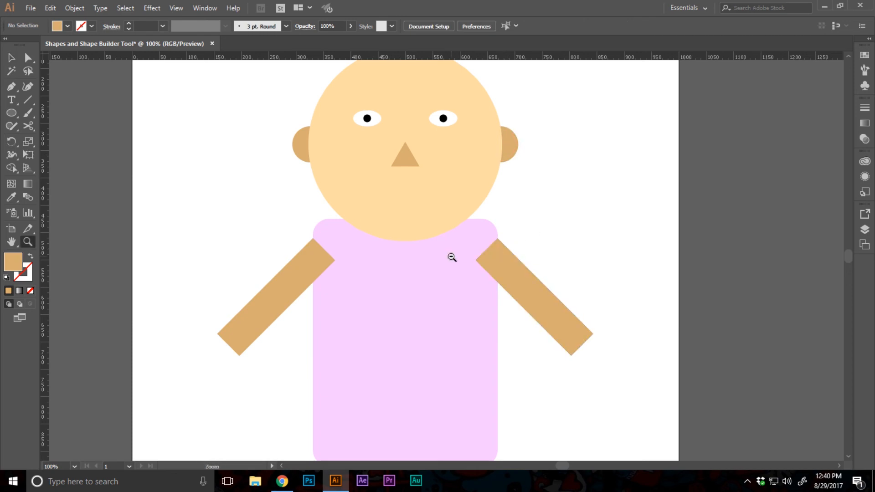
{"action": "left_click", "coordinate": [450, 256], "text": "alt"}
{"action": "left_click", "coordinate": [451, 257]}
{"action": "left_click", "coordinate": [326, 288], "text": "ctrl"}
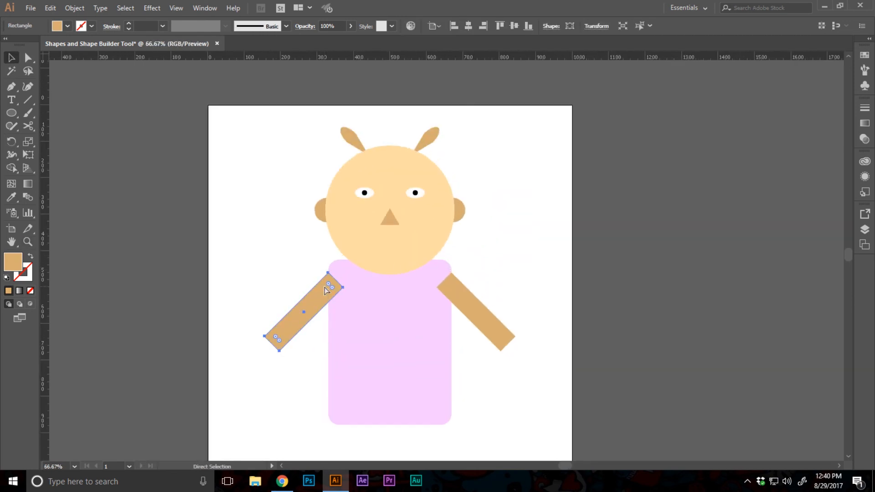
{"action": "left_click", "coordinate": [499, 324], "text": "ctrl"}
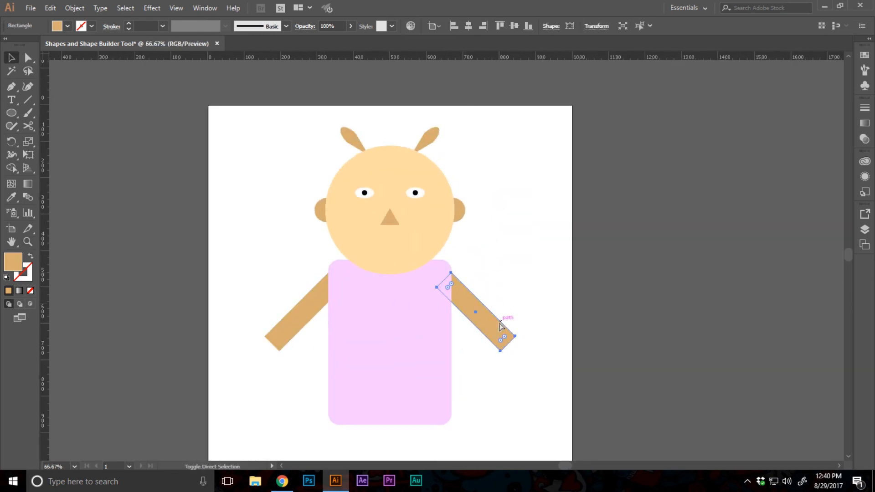
{"action": "left_click", "coordinate": [529, 292]}
{"action": "key", "text": "z"}
{"action": "left_click", "coordinate": [410, 261], "text": "alt"}
{"action": "left_click", "coordinate": [460, 256]}
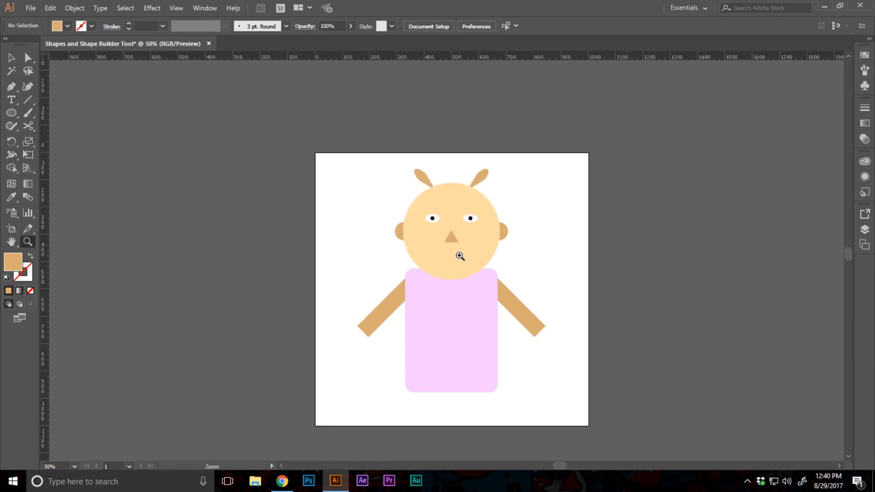